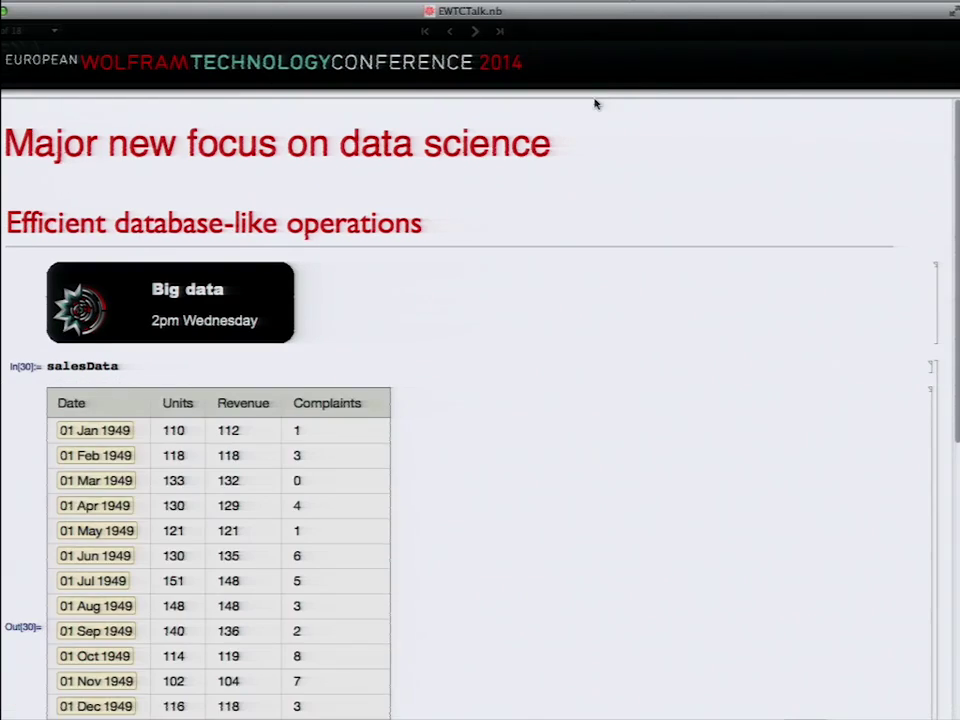
Step: Evaluate salesData[1 ;; 5, "Complaints"] to get the first five Complaints, {1, 3, 0, 4, 1}
scroll(549, 252, down, 3)
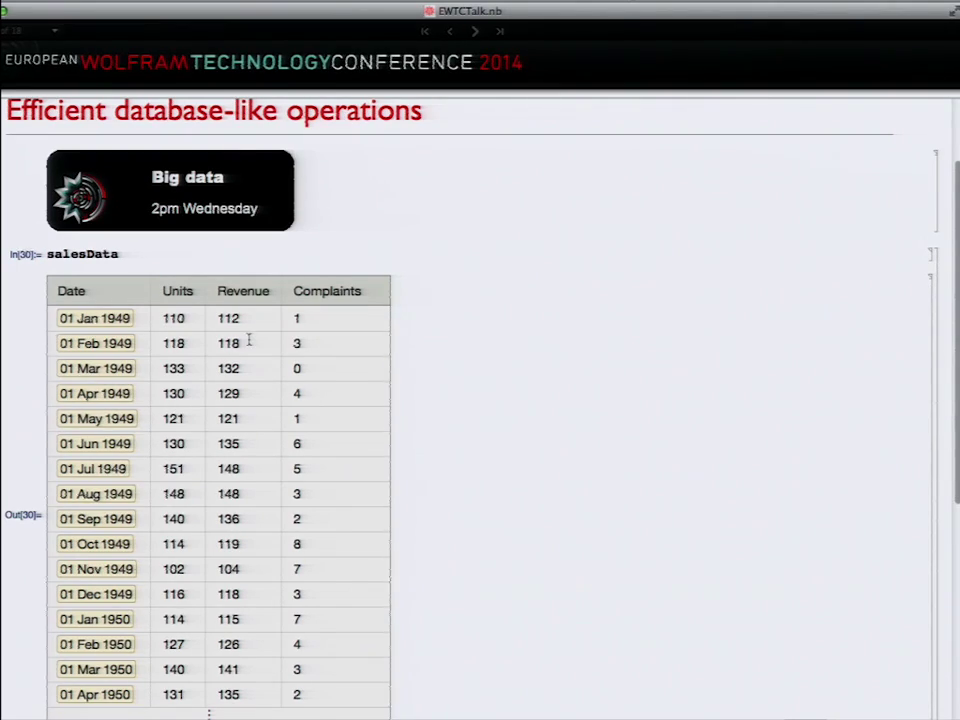
scroll(429, 357, down, 10)
scroll(429, 357, up, 10)
scroll(429, 357, down, 5)
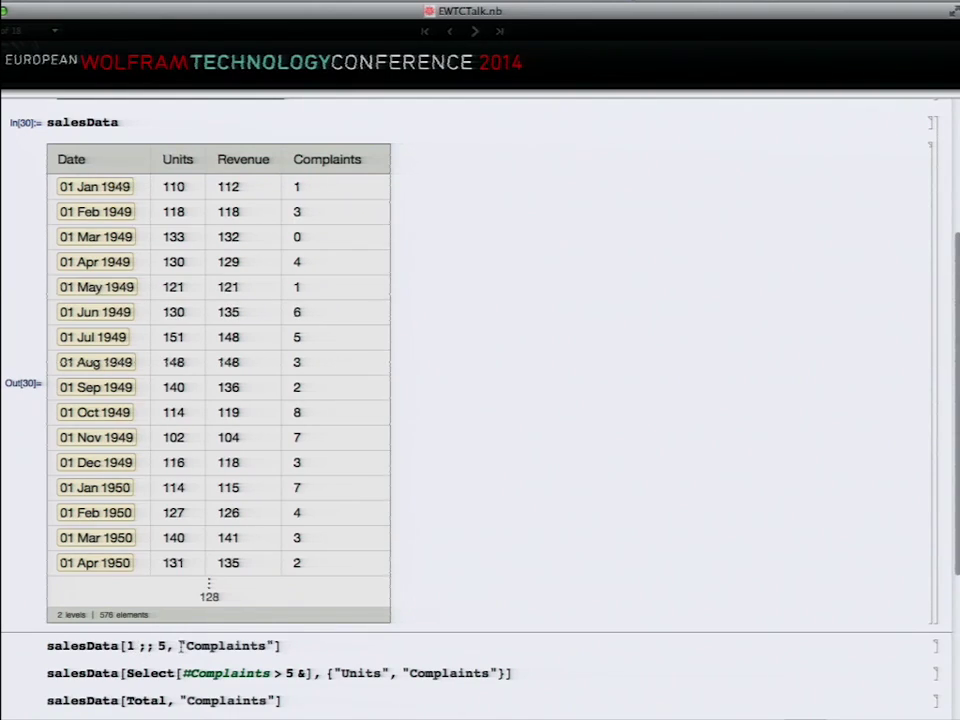
double_click(212, 645)
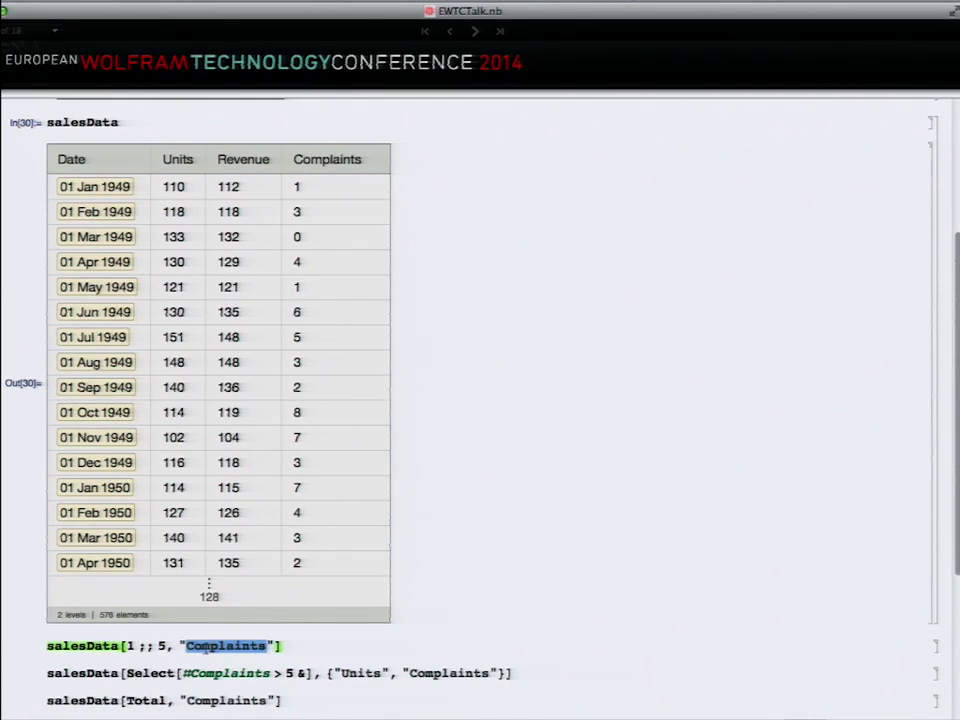
click(295, 646)
key(shift+Return)
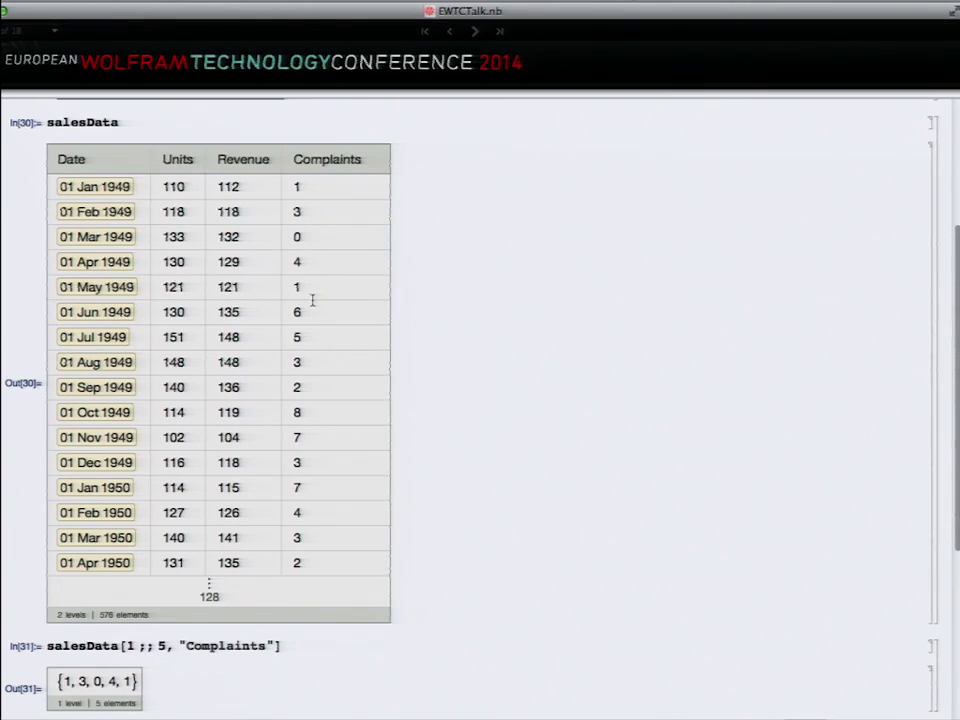
scroll(396, 362, down, 4)
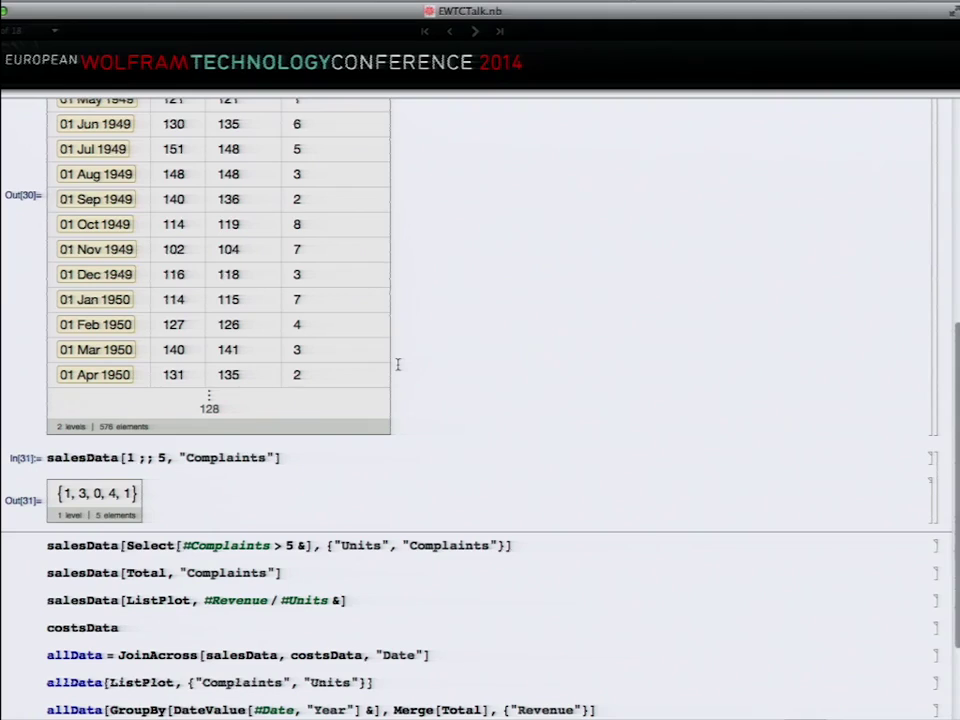
triple_click(167, 545)
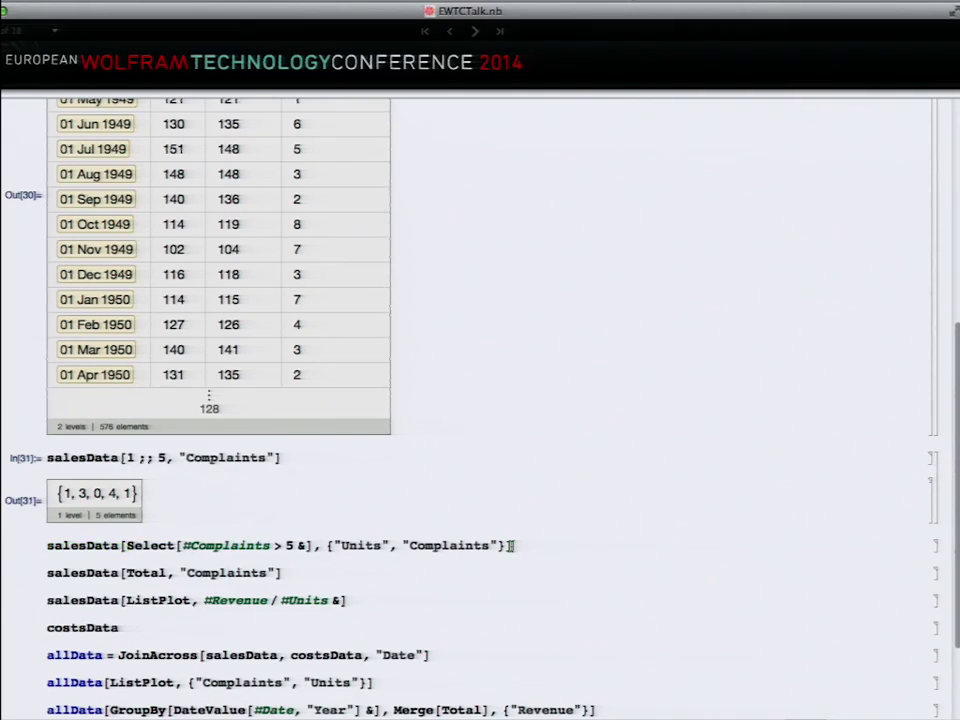
Step: List Units and Complaints for months with over 5 complaints, then total Complaints to 300
key(shift+Return)
scroll(509, 545, down, 5)
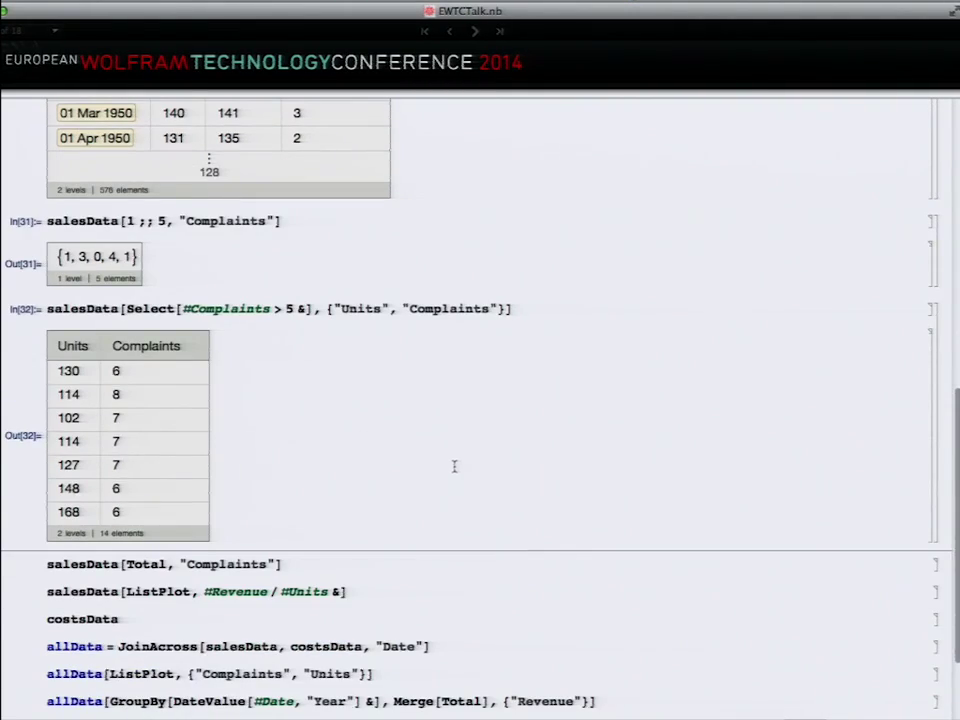
click(298, 562)
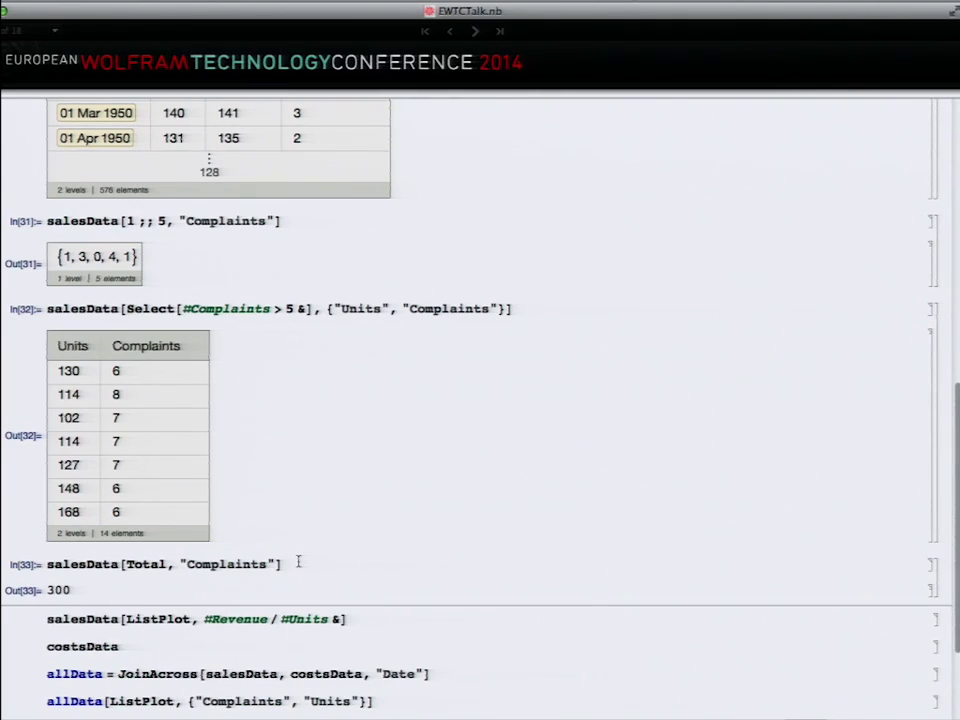
Step: Plot Revenue divided by Units from salesData, highlighting #Revenue and #Units in the expression
click(369, 617)
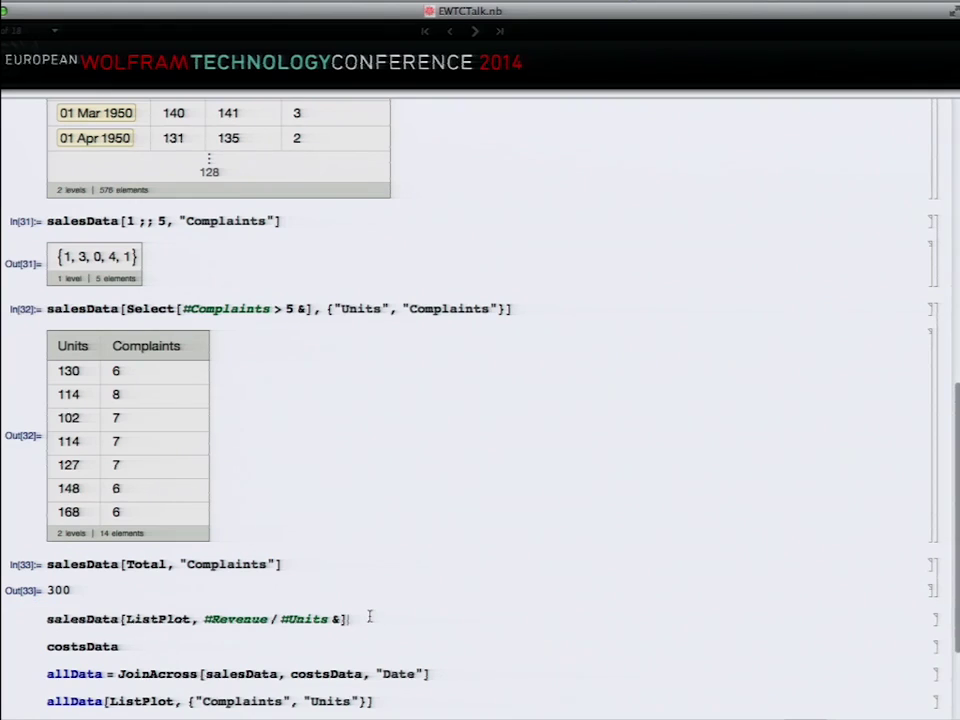
key(shift+Return)
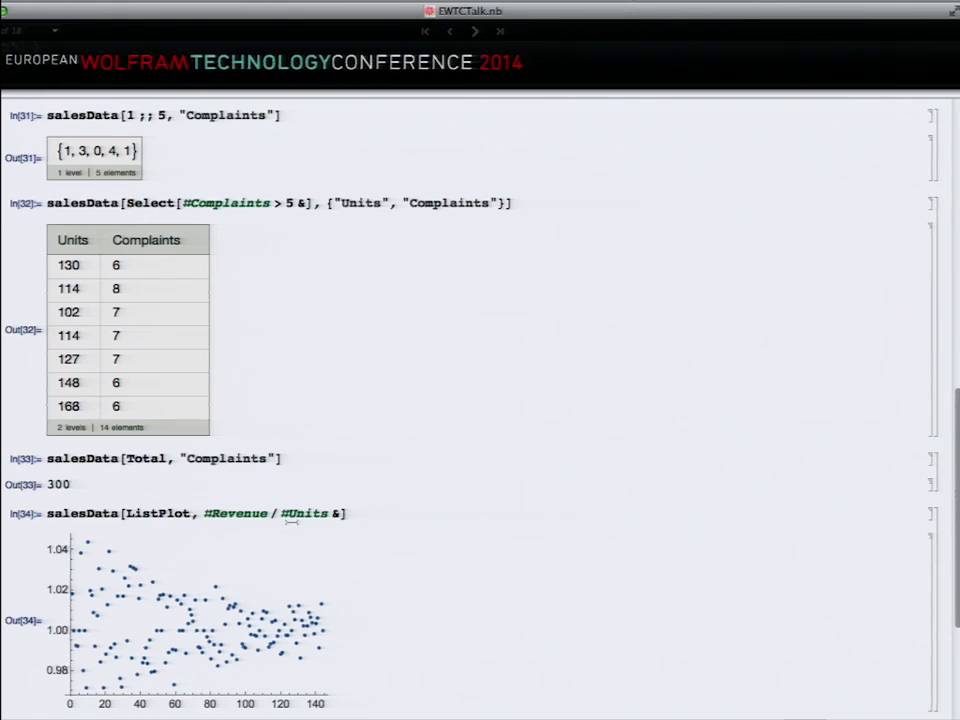
scroll(291, 521, down, 5)
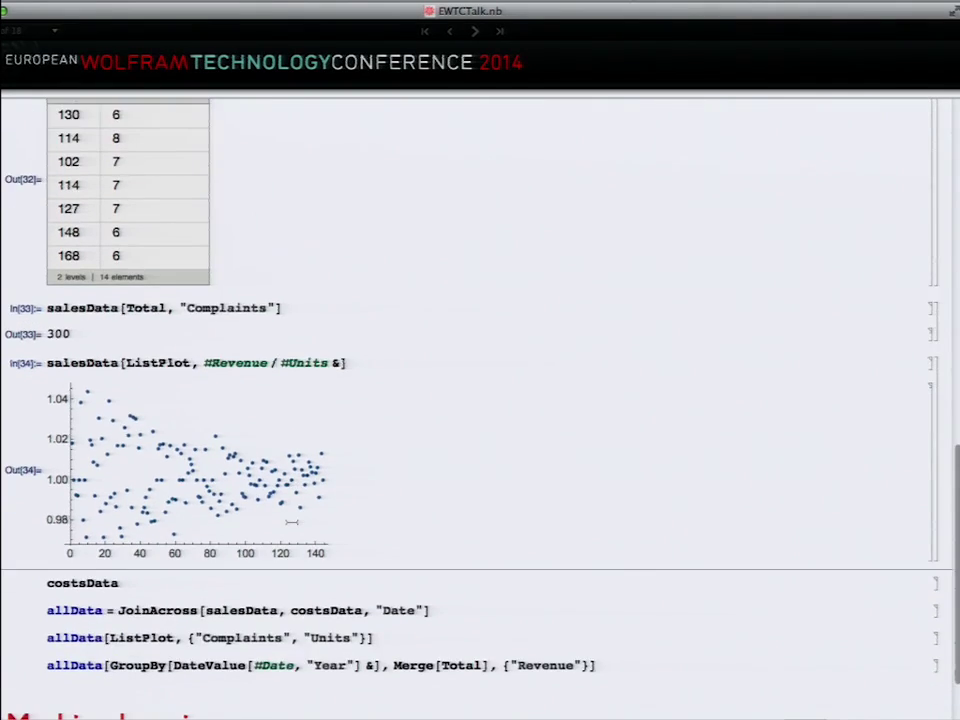
drag(204, 272, 270, 272)
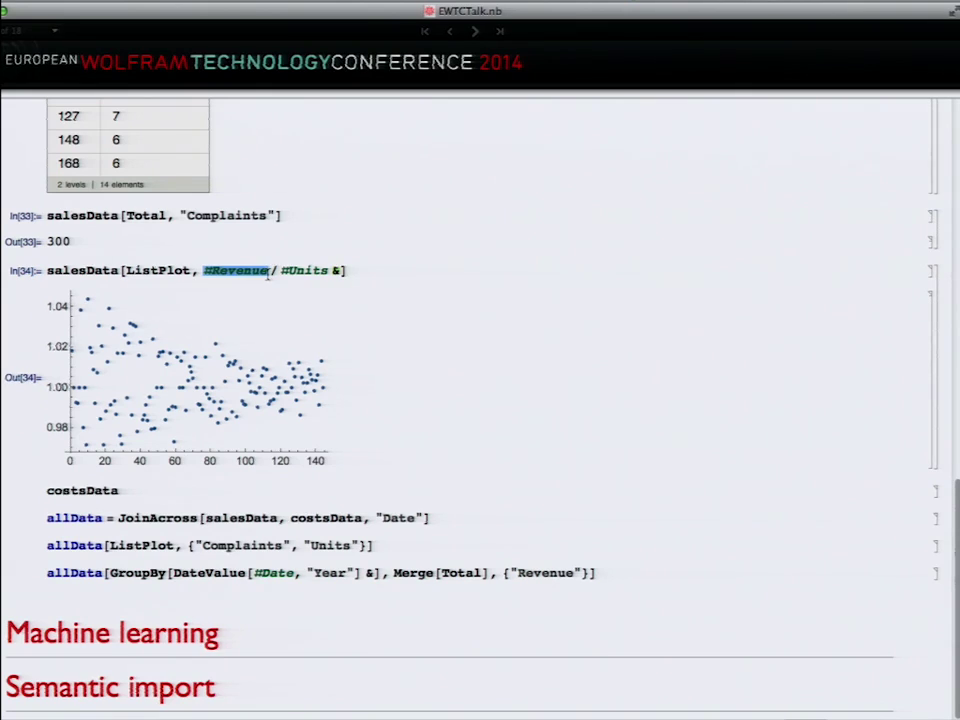
click(268, 272)
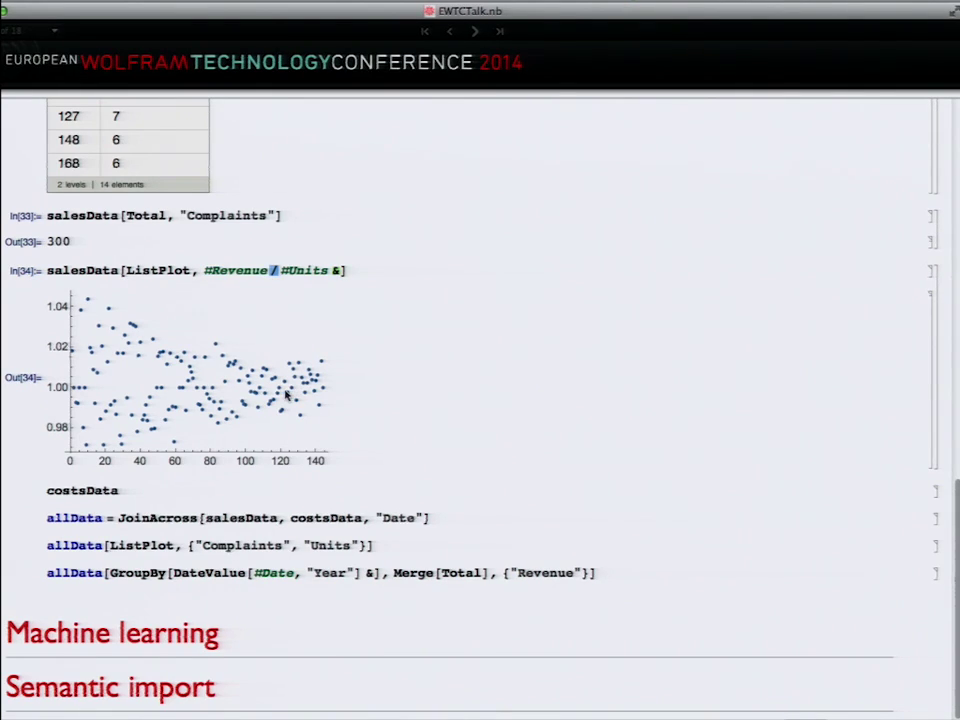
click(175, 492)
Step: Show the costsData table of monthly Costs starting 01 Jan 1949
key(shift+Return)
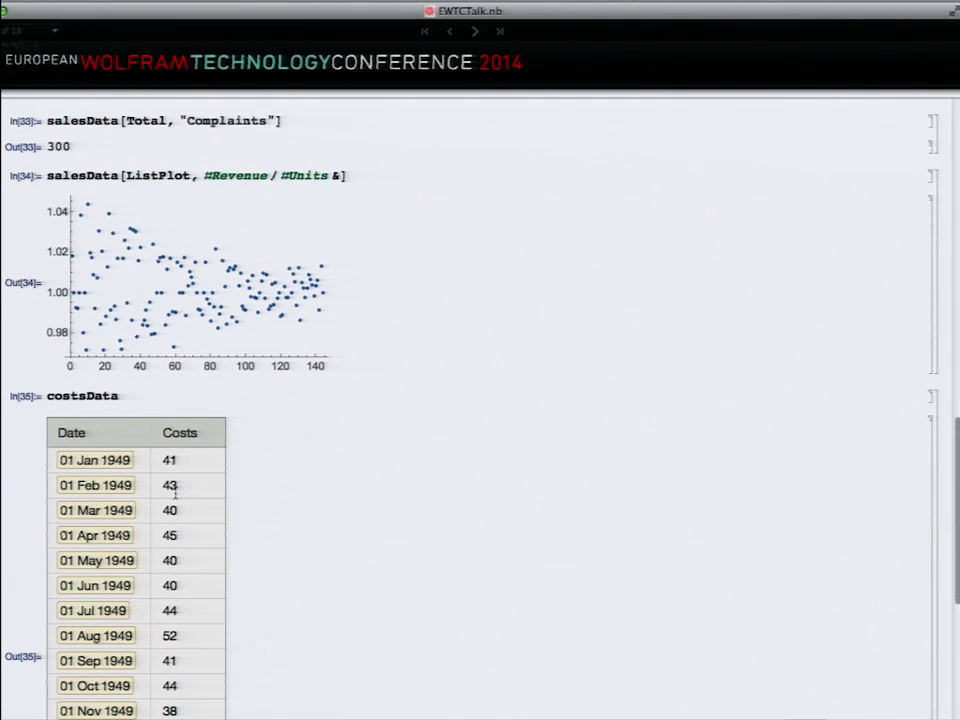
scroll(175, 492, up, 10)
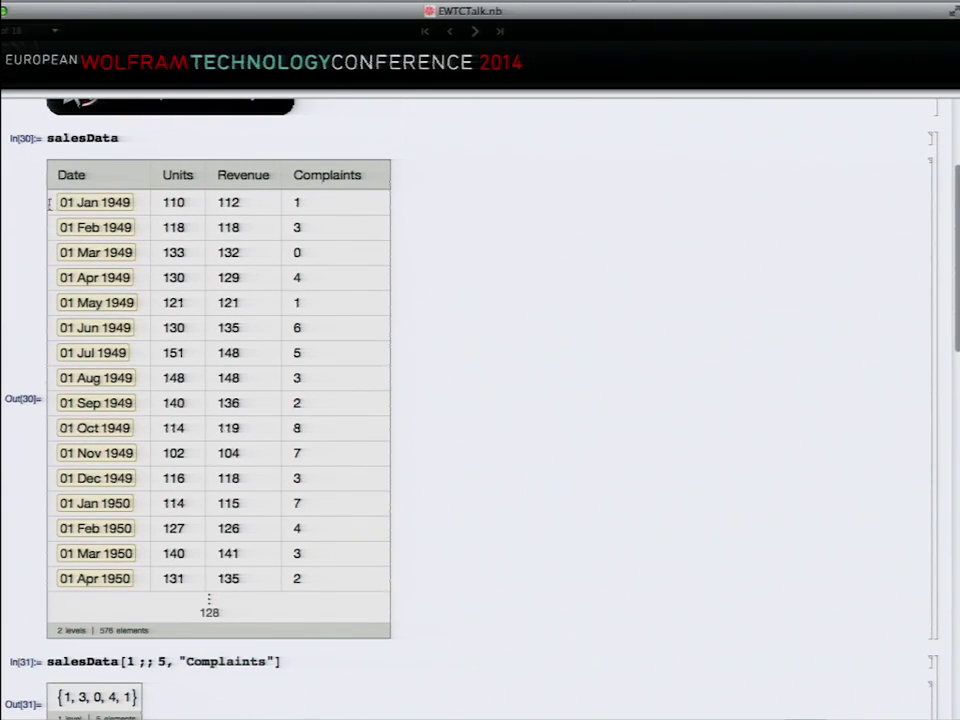
scroll(64, 204, down, 10)
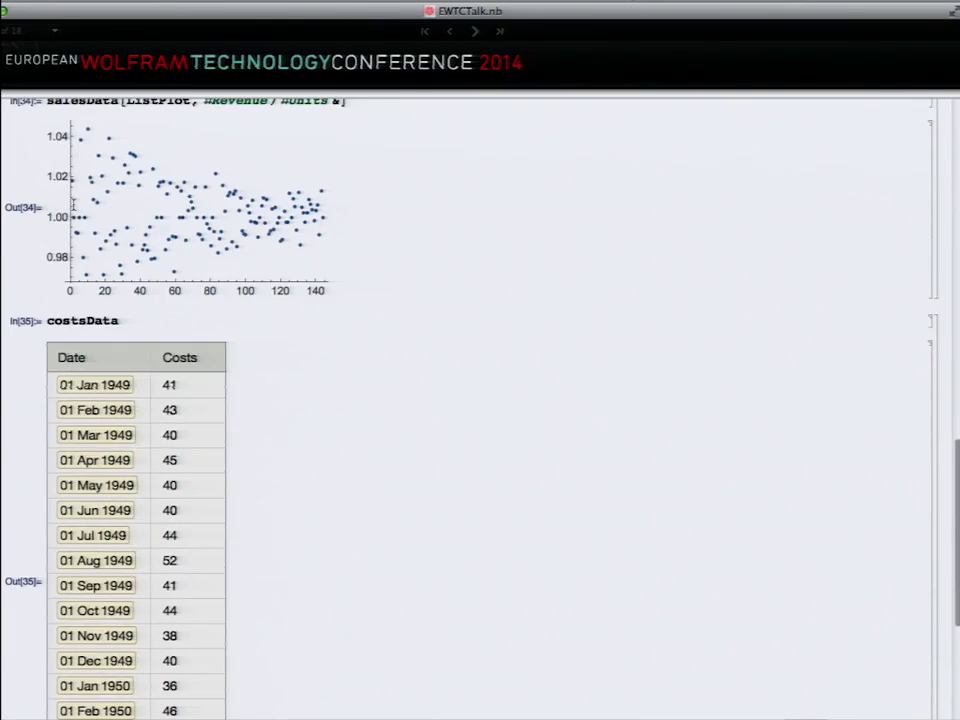
scroll(56, 366, down, 5)
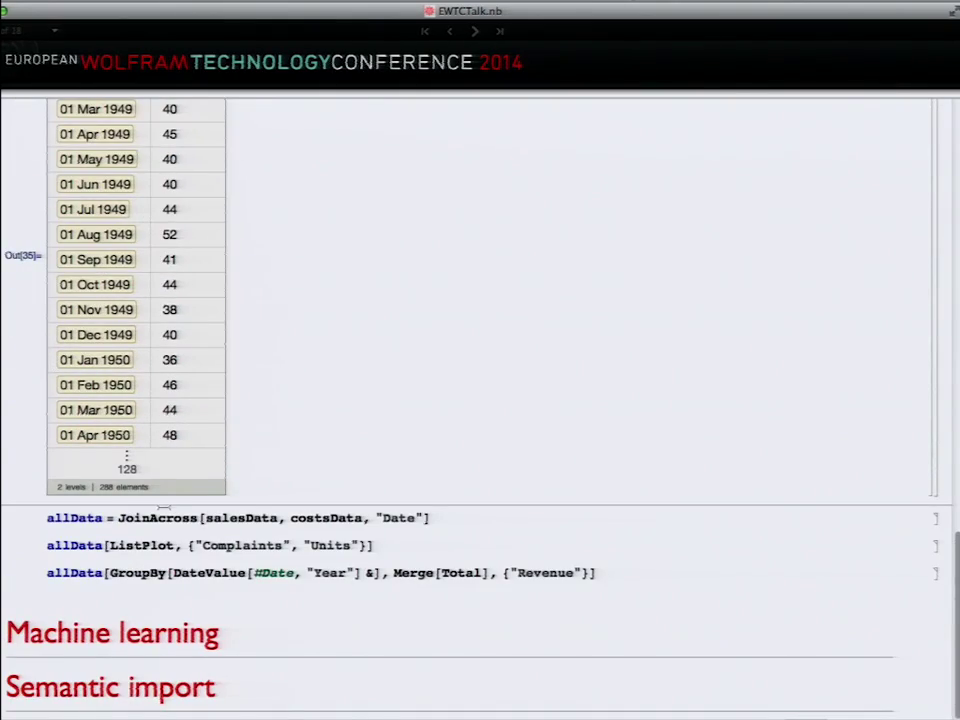
Step: Join salesData and costsData on "Date" with JoinAcross into allData, adding a Costs column
click(276, 516)
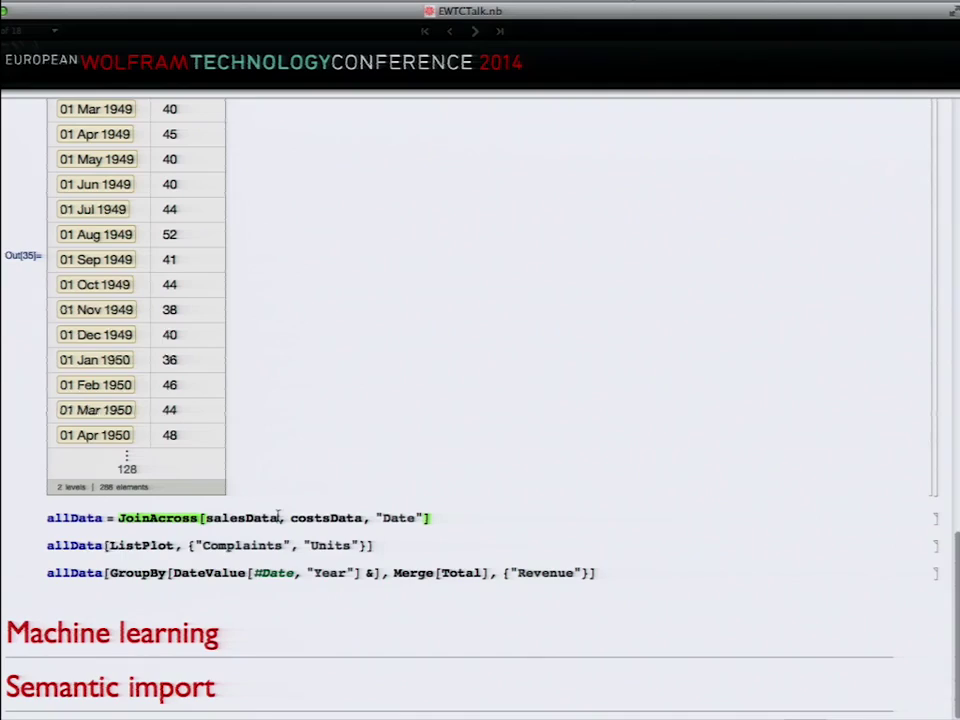
key(shift+Return)
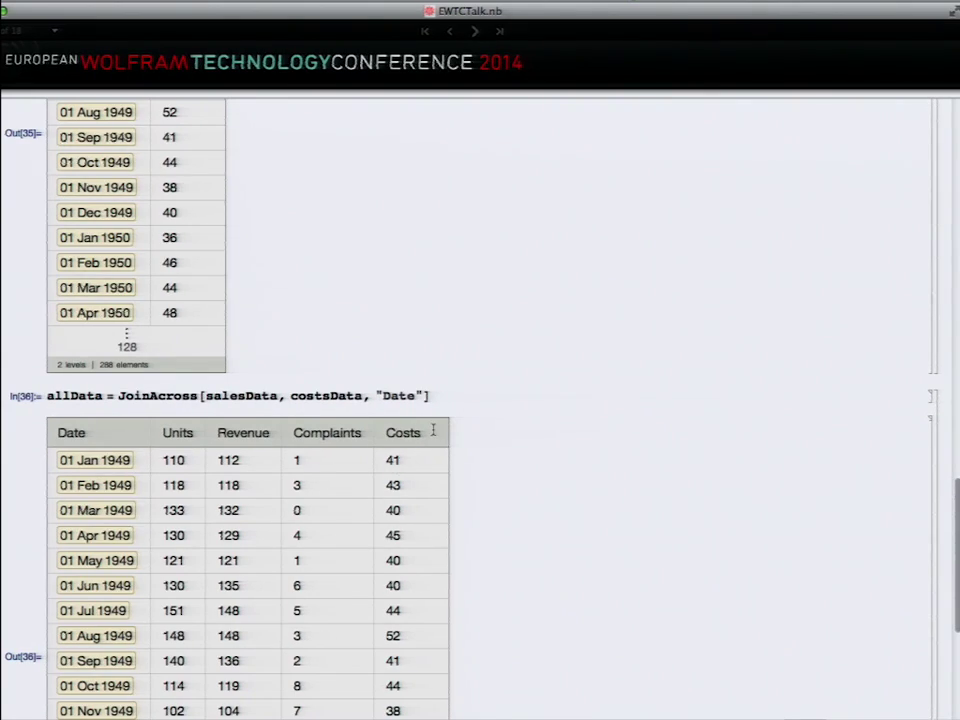
scroll(433, 429, down, 3)
Step: Plot Complaints against Units from allData
scroll(433, 429, down, 4)
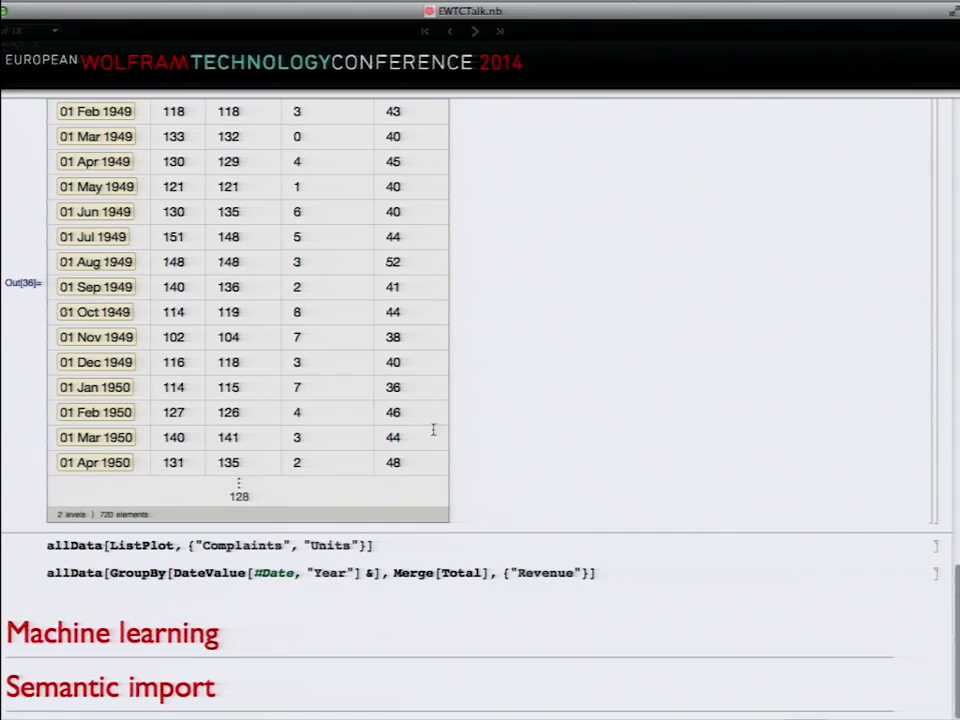
click(391, 545)
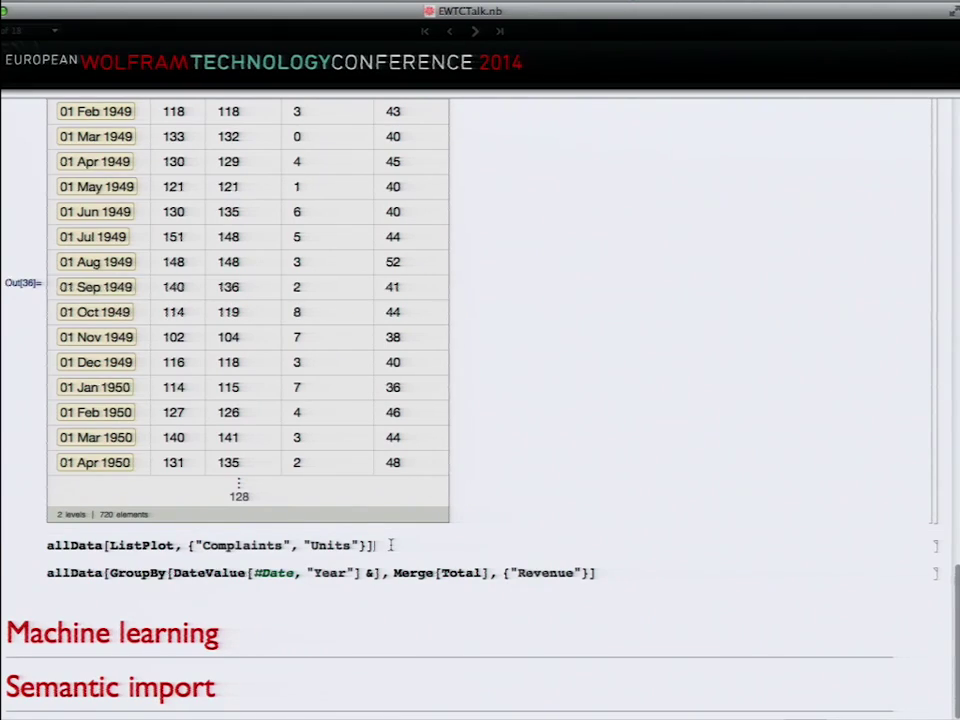
key(shift+Return)
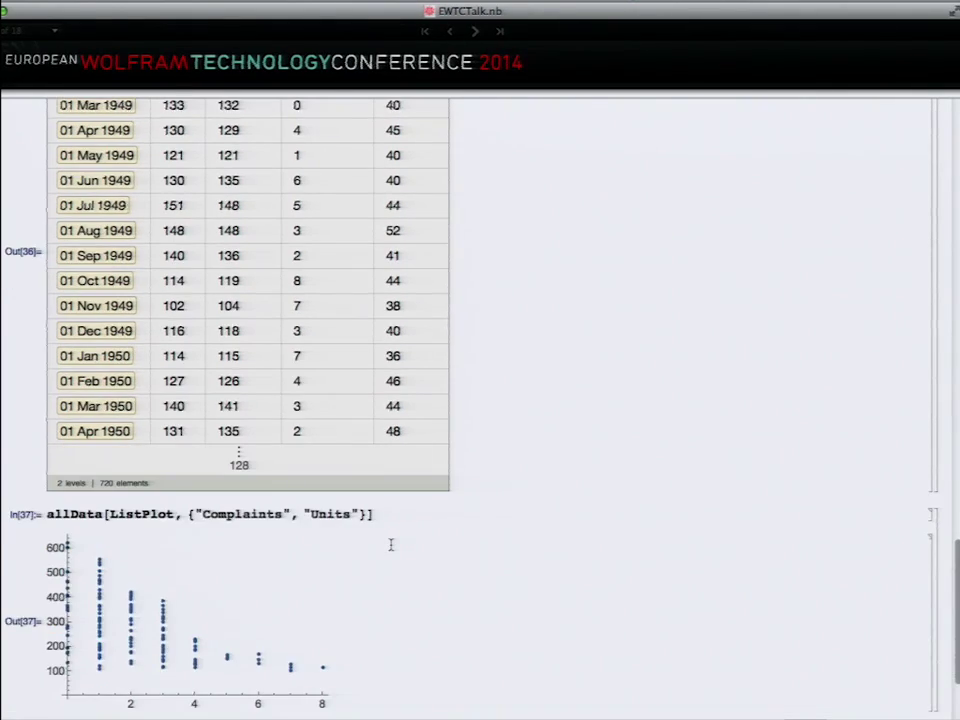
scroll(391, 545, down, 2)
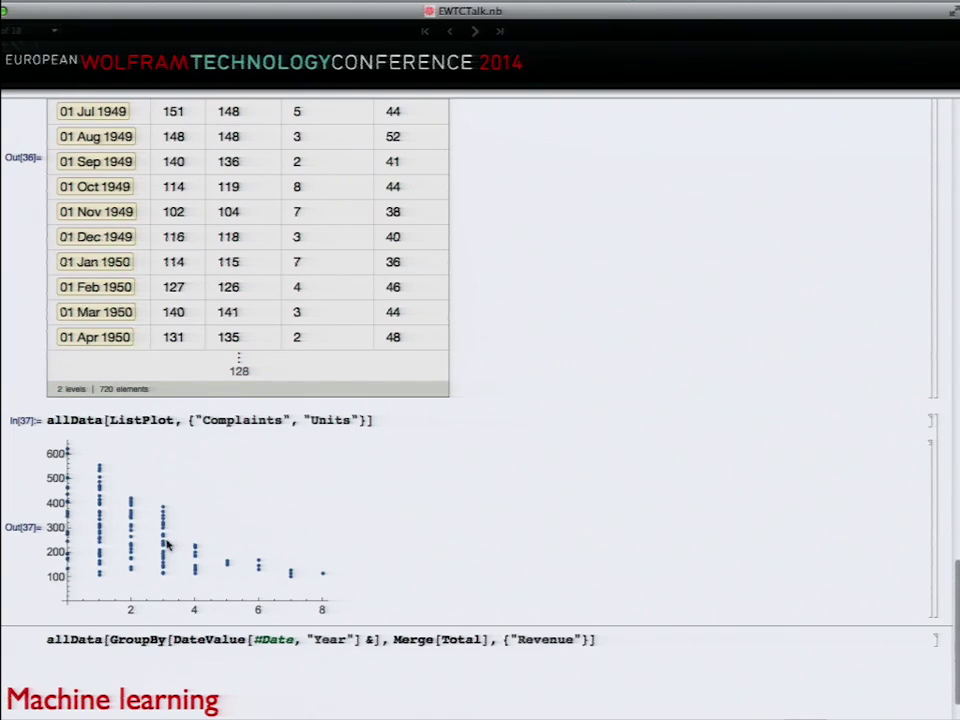
scroll(270, 560, down, 1)
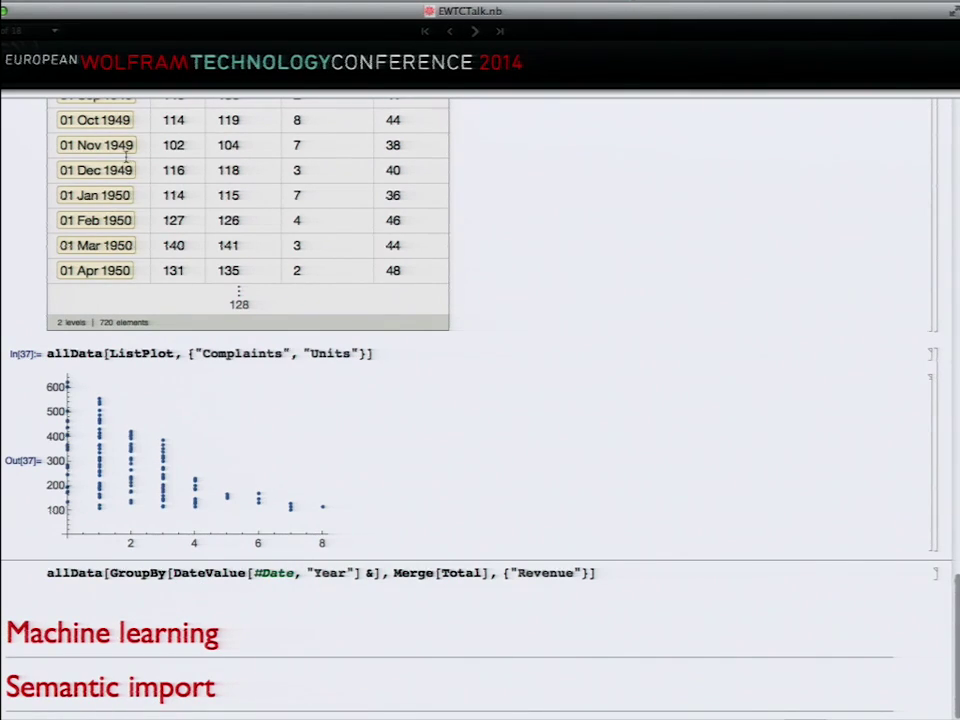
scroll(122, 215, up, 1)
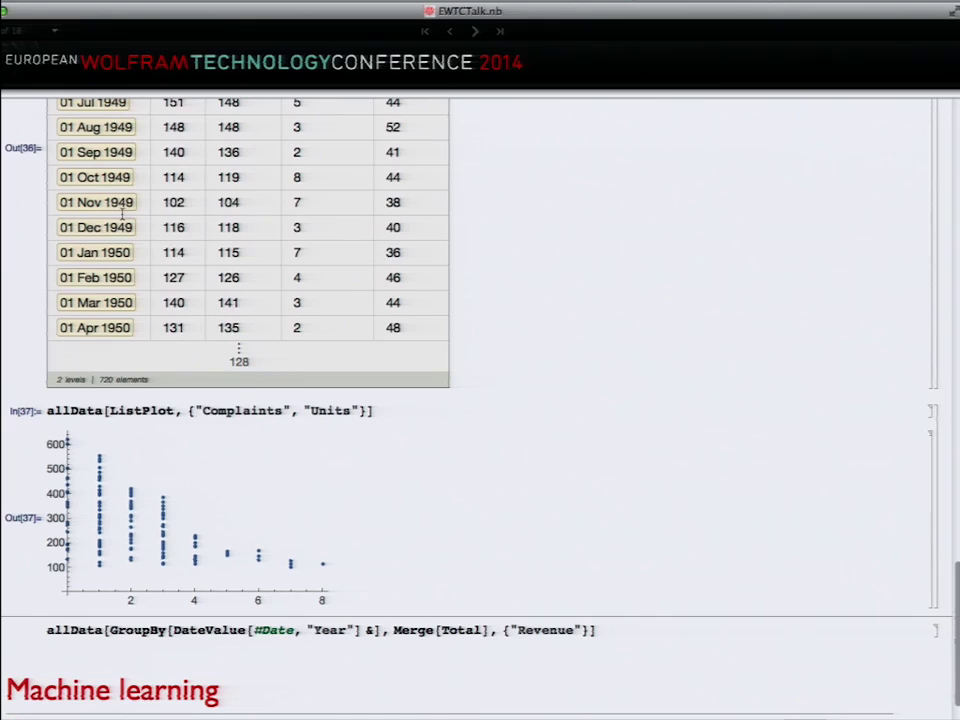
Step: Group allData by year and total the Revenue for each year
triple_click(212, 630)
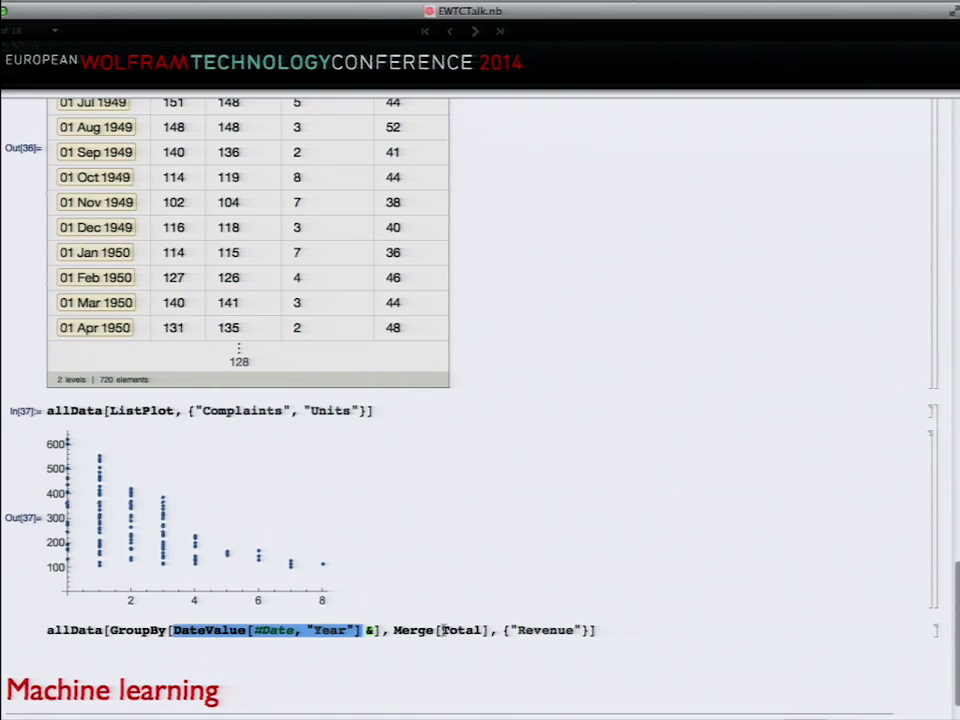
click(598, 630)
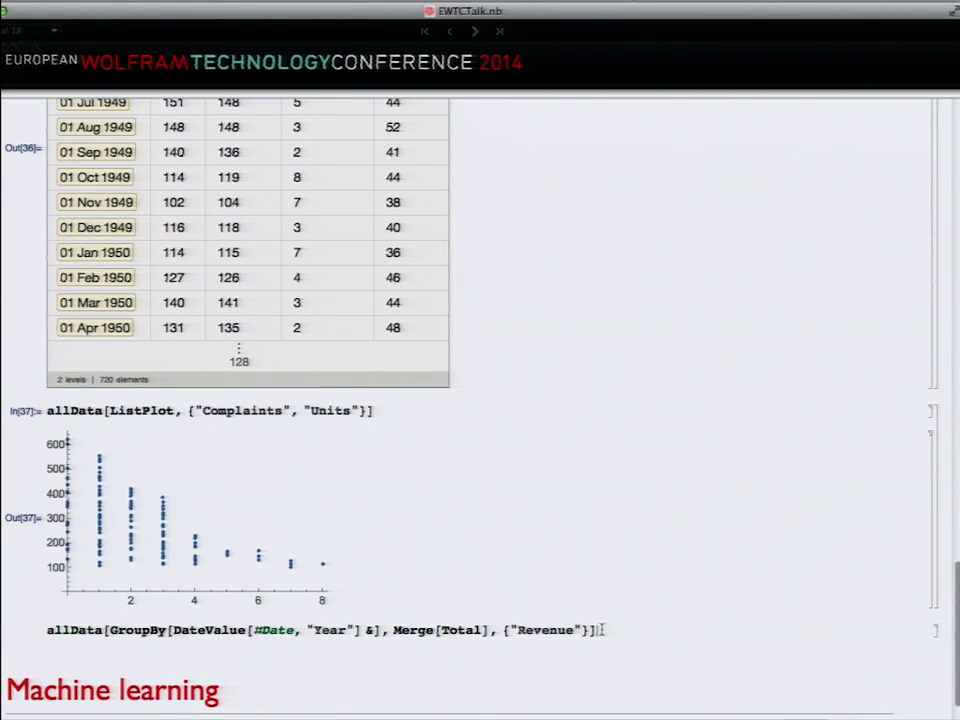
key(shift+Return)
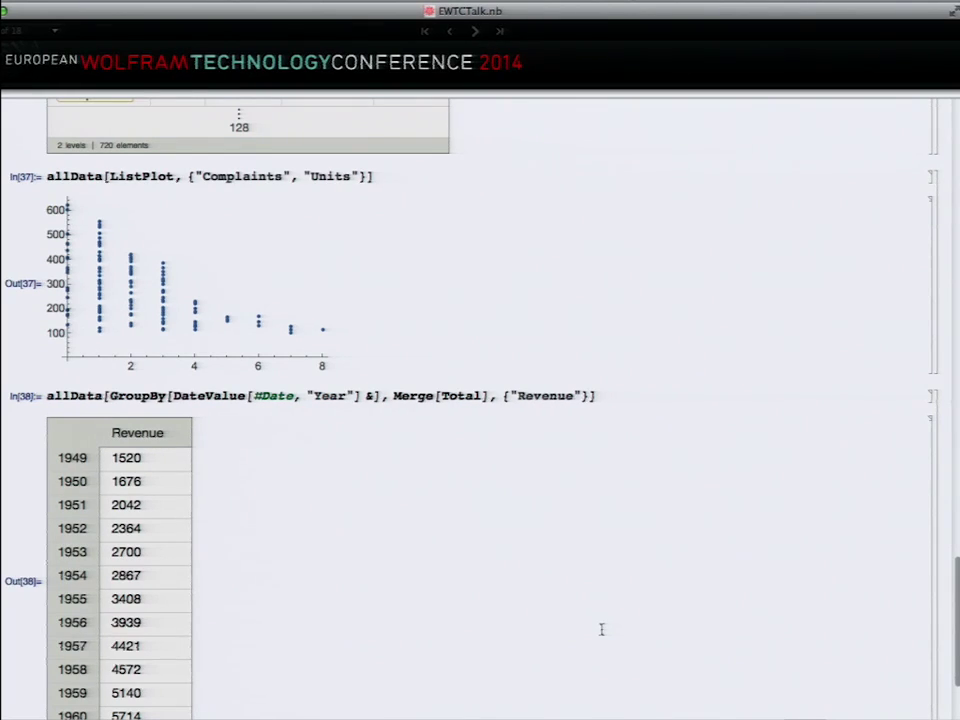
scroll(601, 614, down, 3)
scroll(601, 613, up, 20)
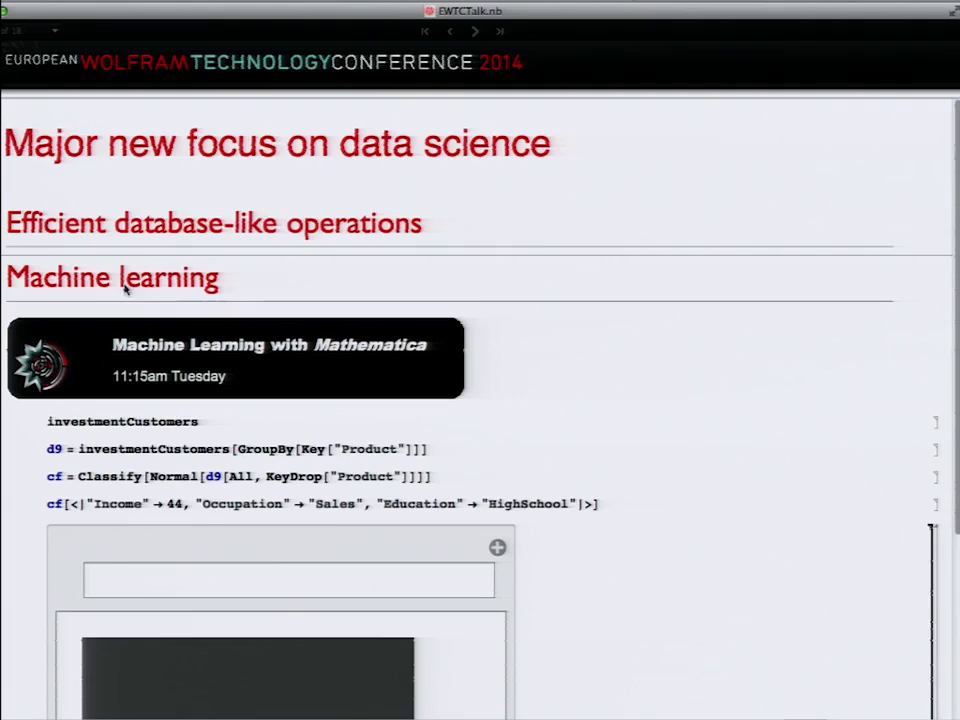
scroll(311, 388, down, 5)
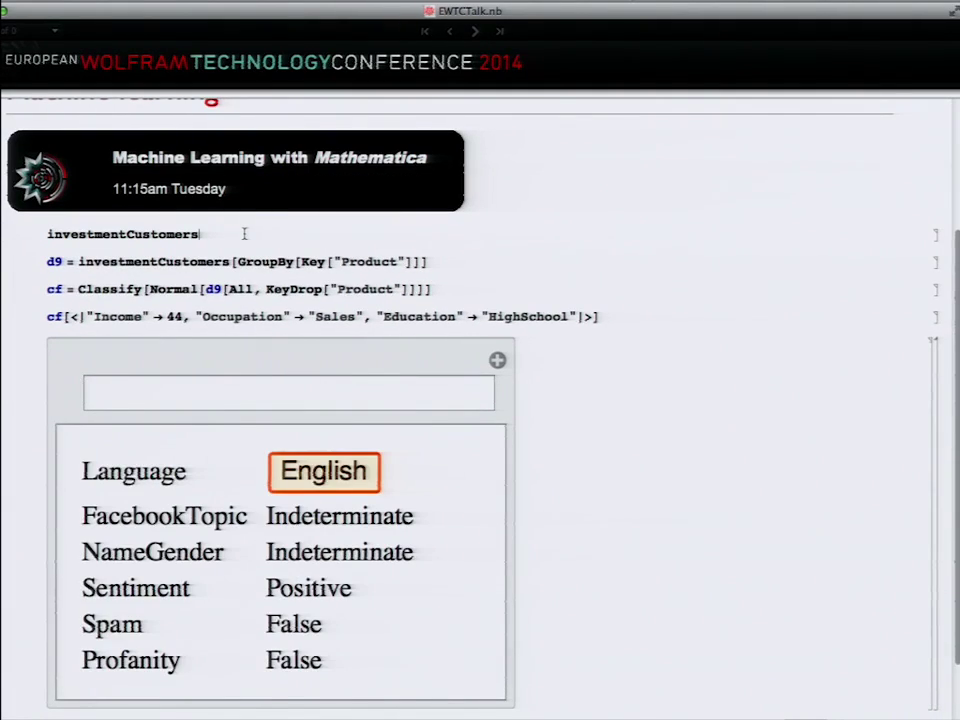
Step: Display the investmentCustomers dataset
click(244, 234)
key(shift+Return)
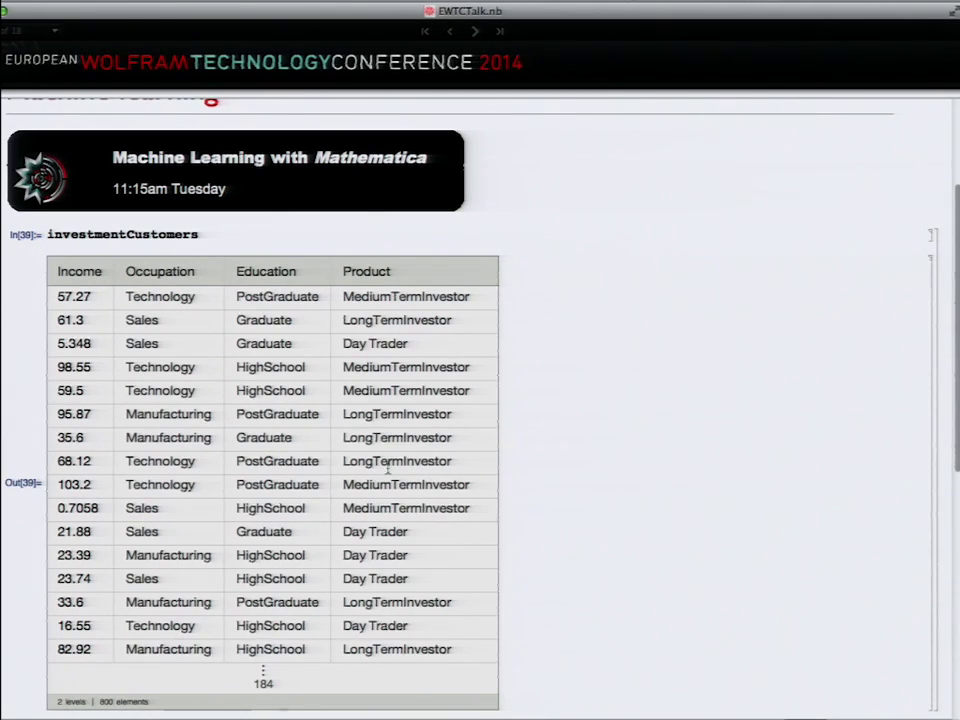
scroll(387, 465, down, 2)
scroll(387, 470, down, 3)
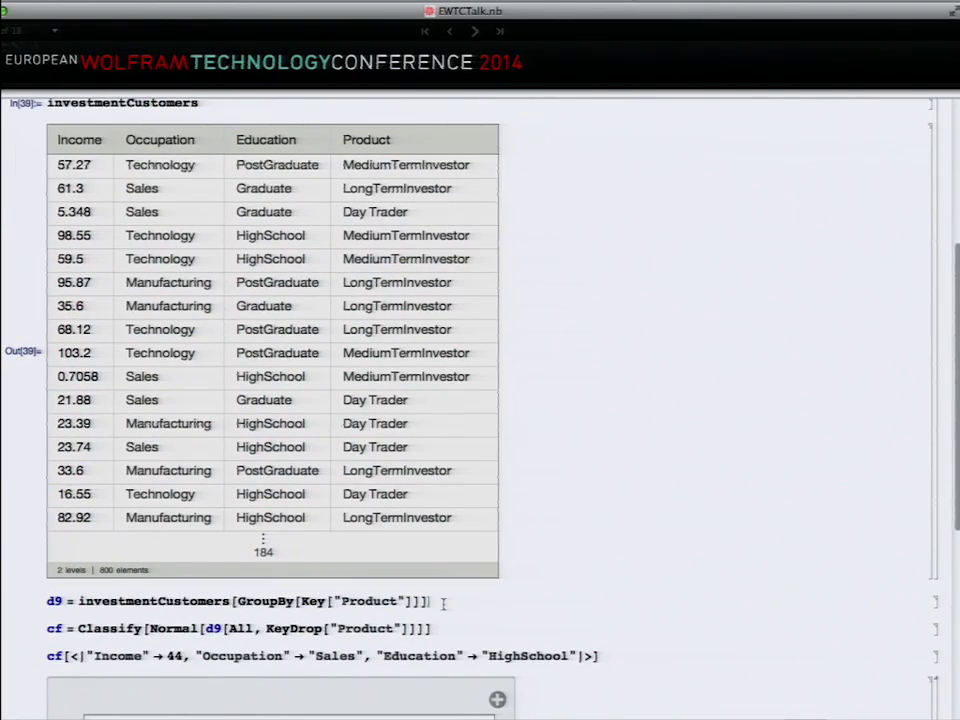
Step: Group the customers by Product and train a NaiveBayes classifier cf with 3 classes
key(shift+Return)
scroll(440, 604, down, 5)
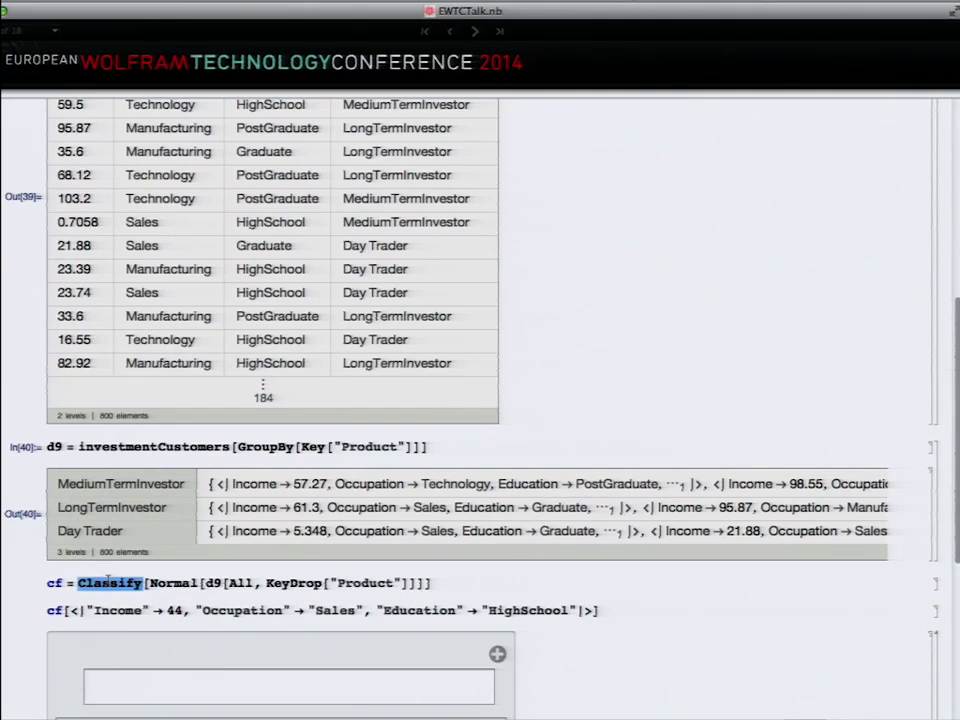
key(shift+Return)
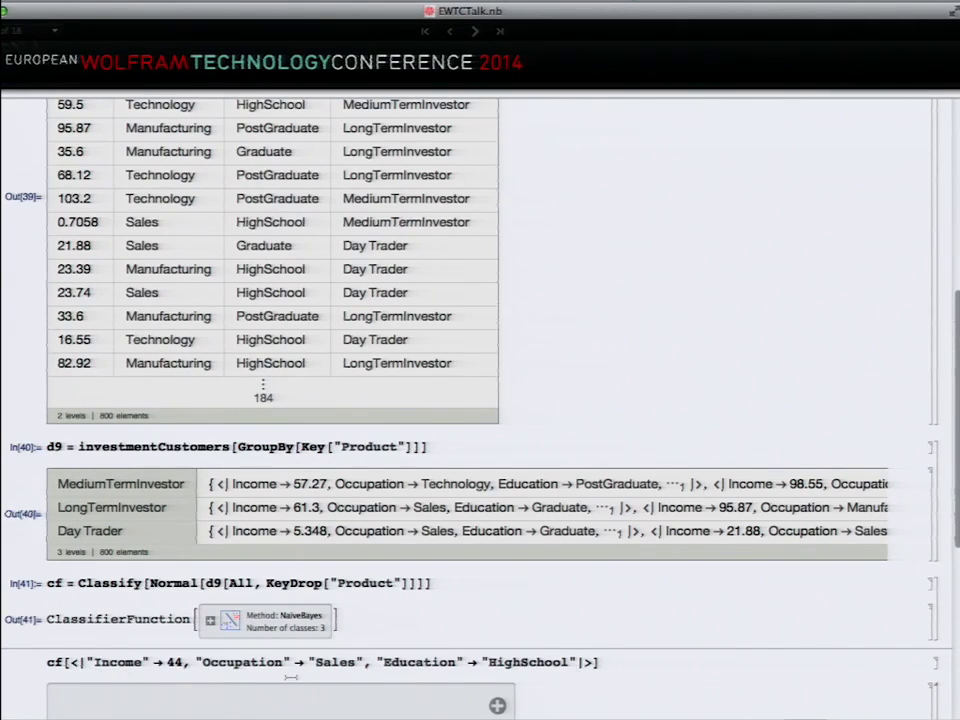
click(628, 662)
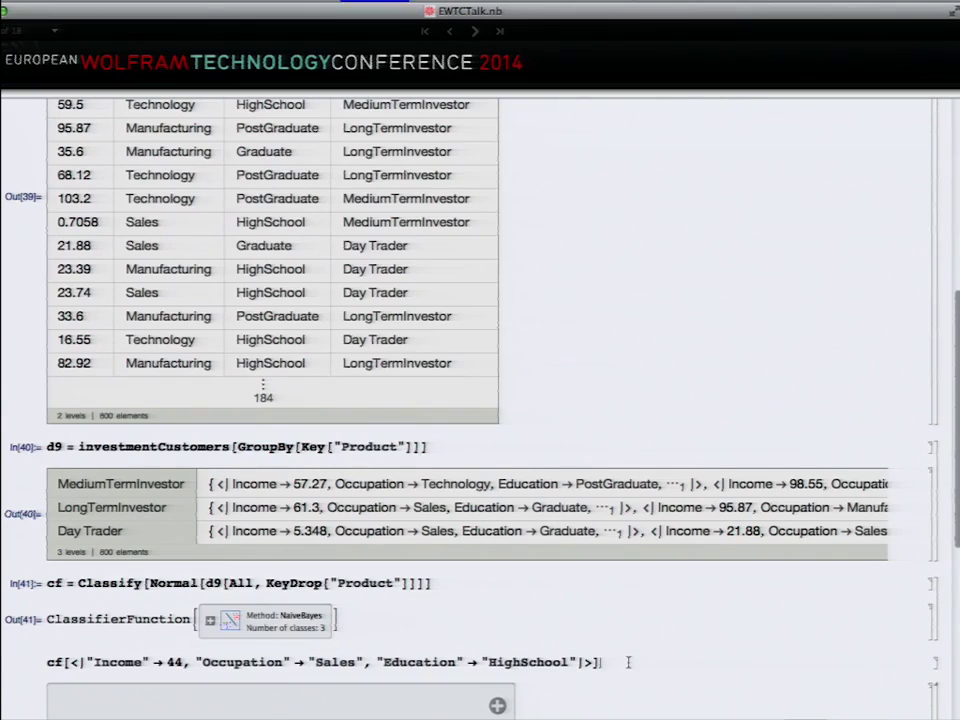
Step: Classify the sample customer, then rerun the query with the Education entry removed
key(shift+Return)
scroll(572, 670, down, 2)
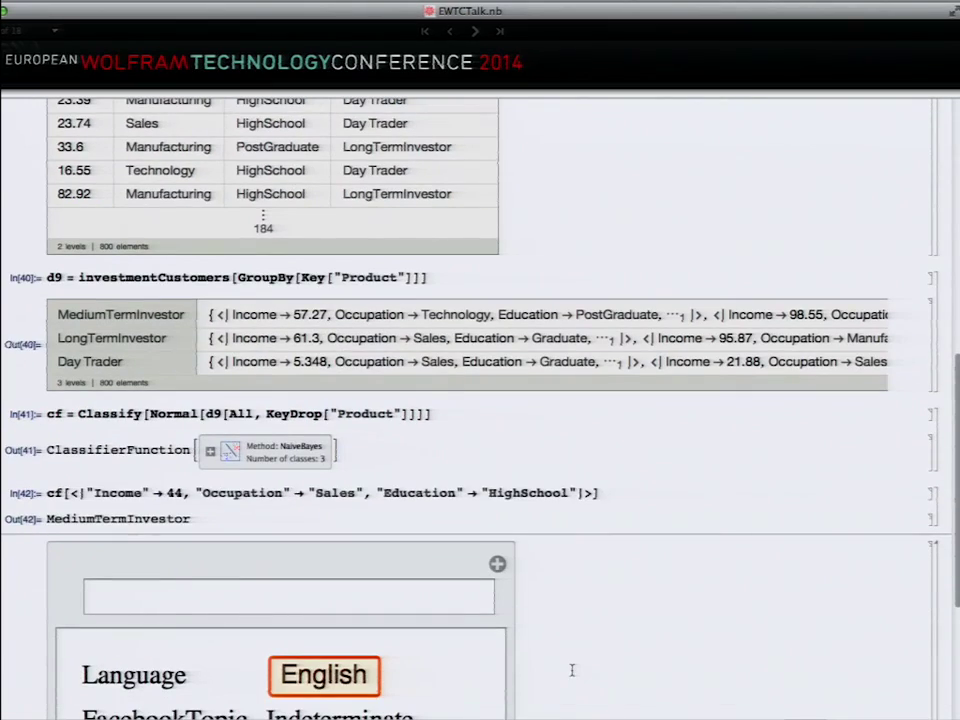
double_click(425, 492)
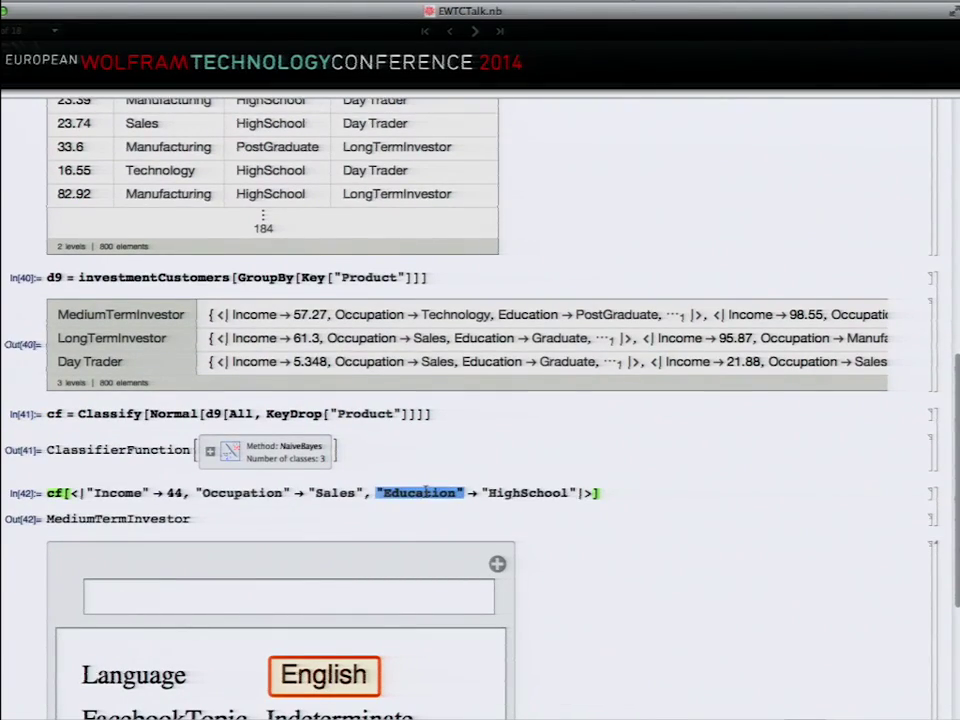
key(ctrl+period)
key(BackSpace)
key(BackSpace)
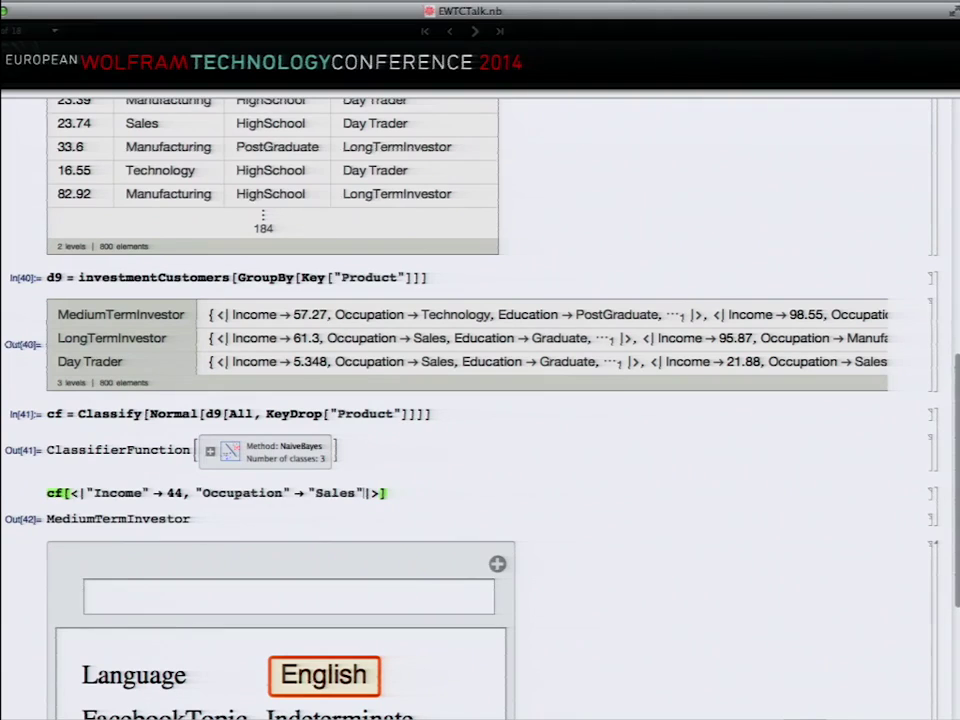
key(shift+Return)
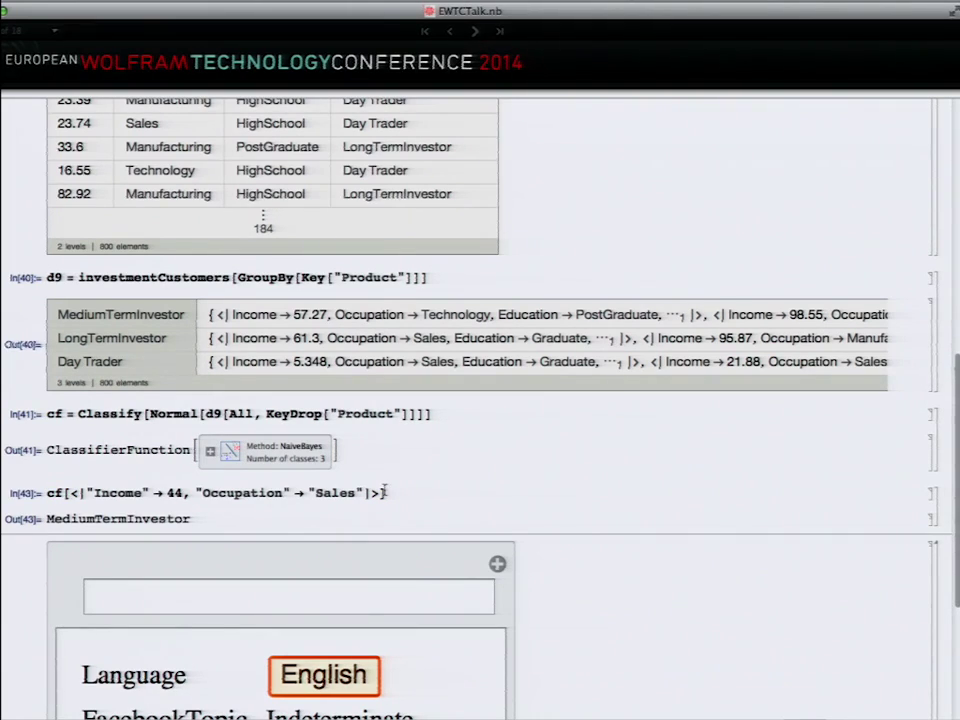
Step: Add a "Probabilities" argument: MediumTermInvestor 0.619086, LongTermInvestor 0.366168, Day Trader 0.0147462
click(383, 492)
text(, "Pro)
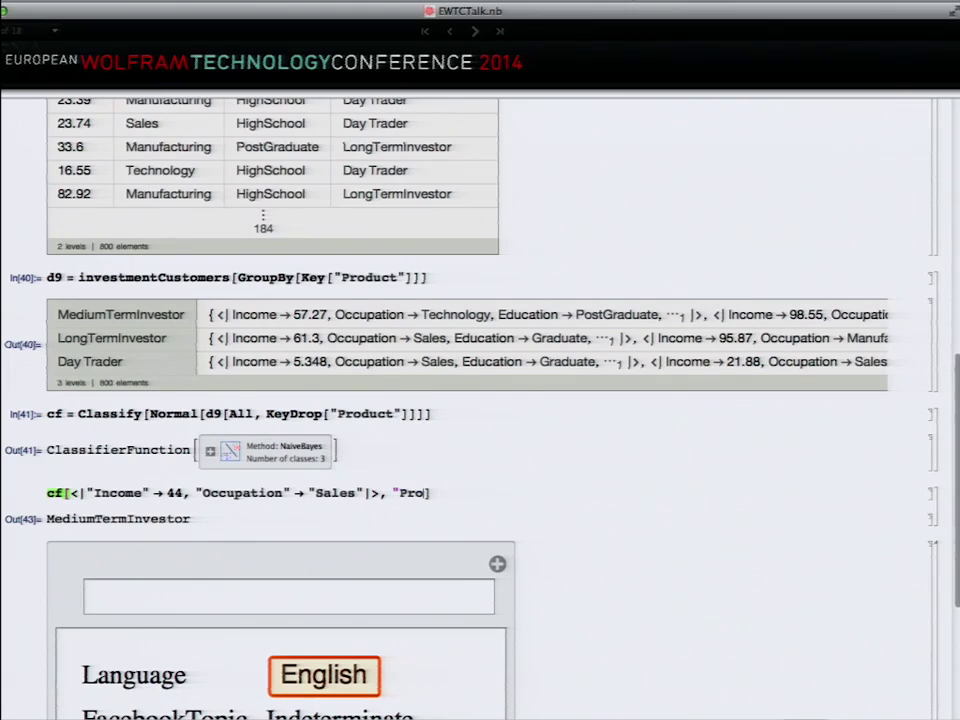
text(be)
key(BackSpace)
text(abilities")
key(shift+Return)
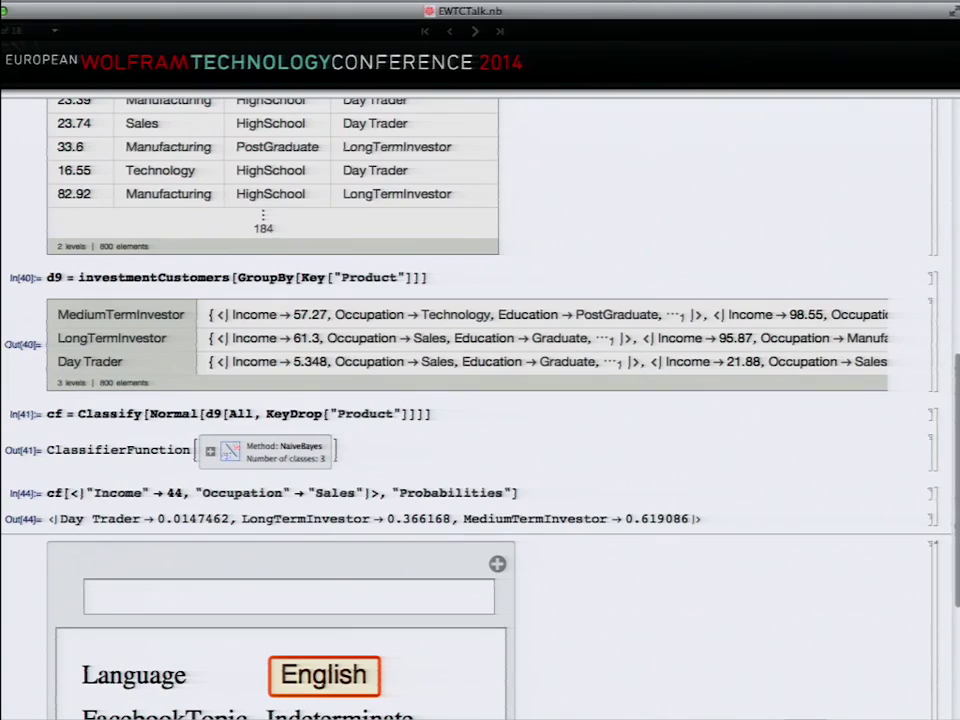
Step: Enter "I love talking about computers" into the text classifier's input field
scroll(150, 568, down, 5)
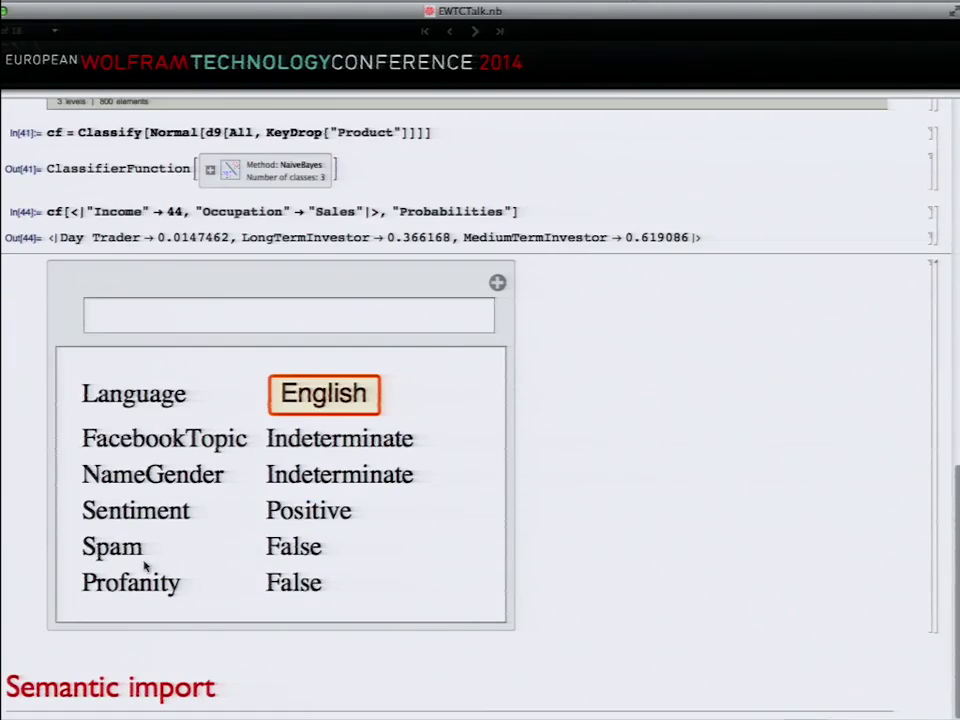
click(137, 314)
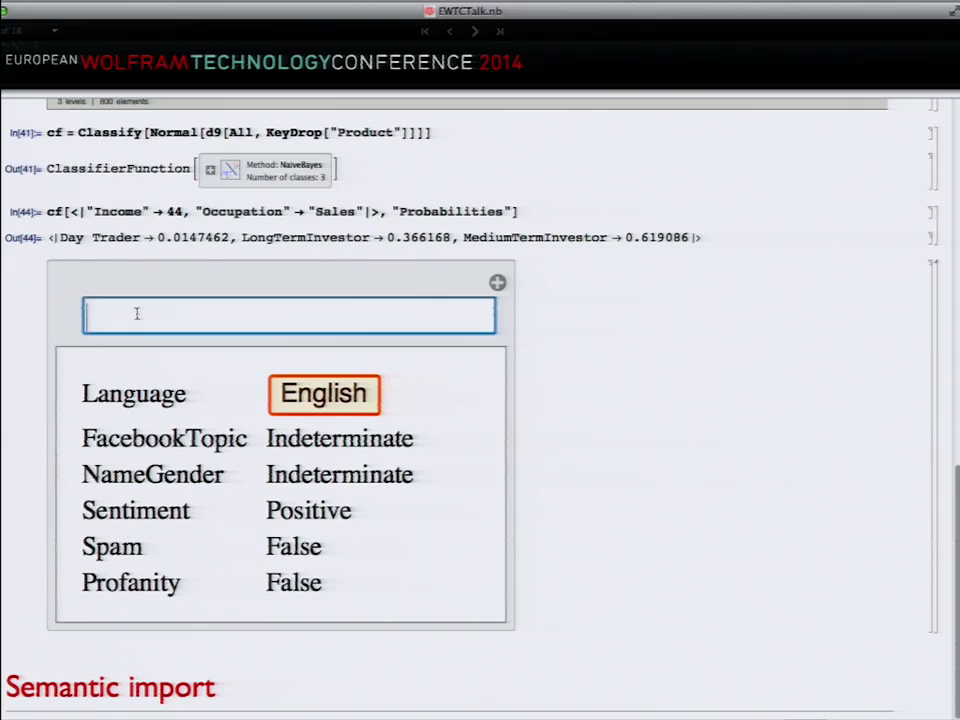
text(I love)
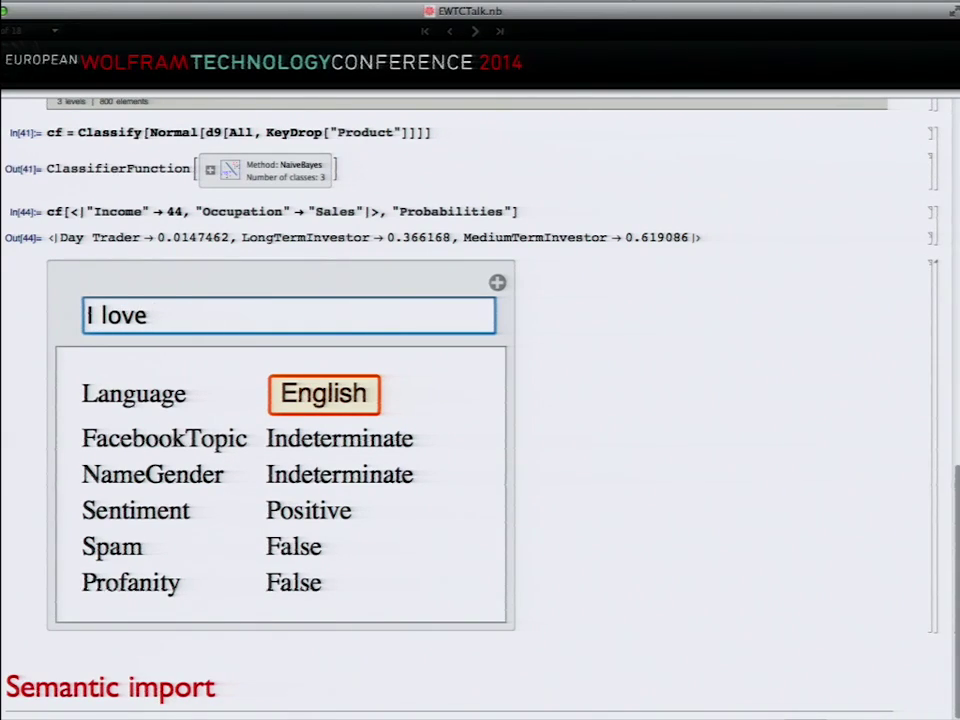
text( talking ab)
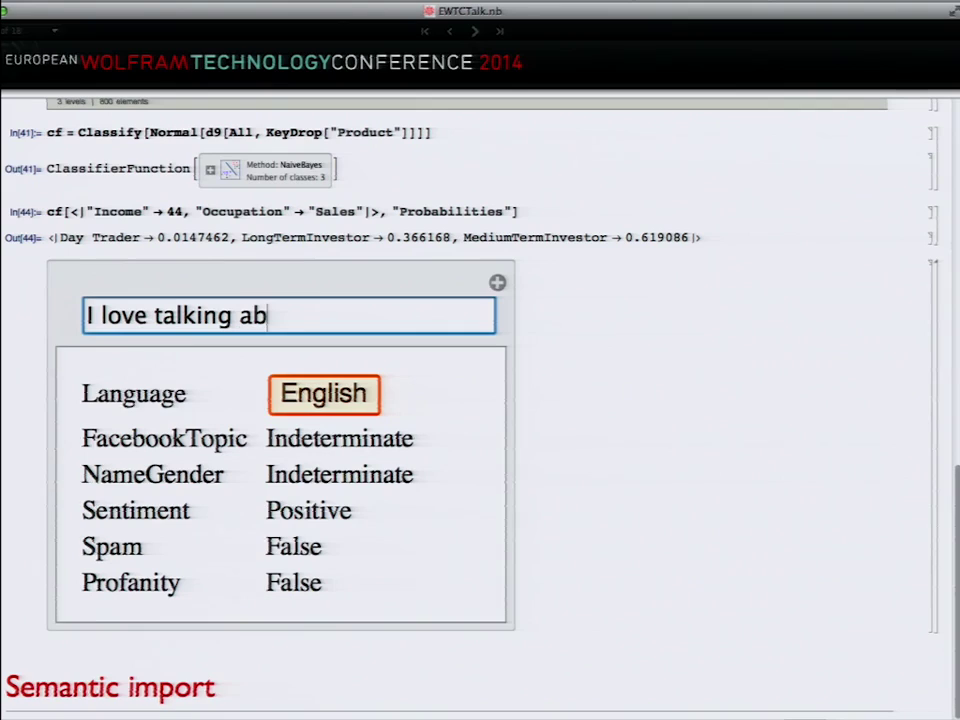
text(out computers)
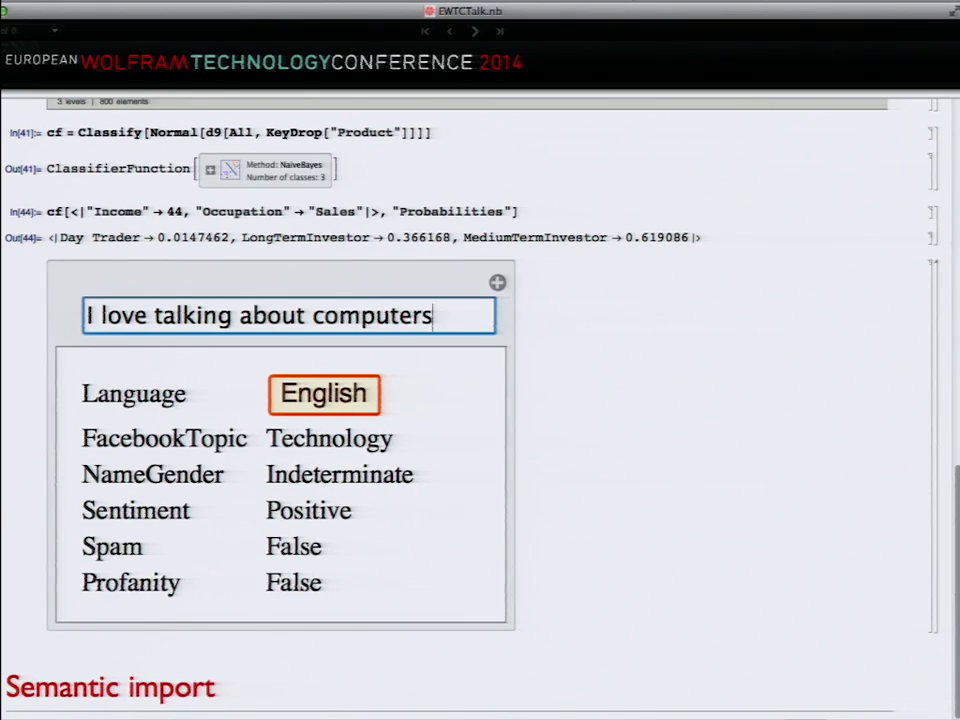
Step: Collapse the Machine learning group and import ExampleData/buildings.dat as a "String"
scroll(178, 318, up, 15)
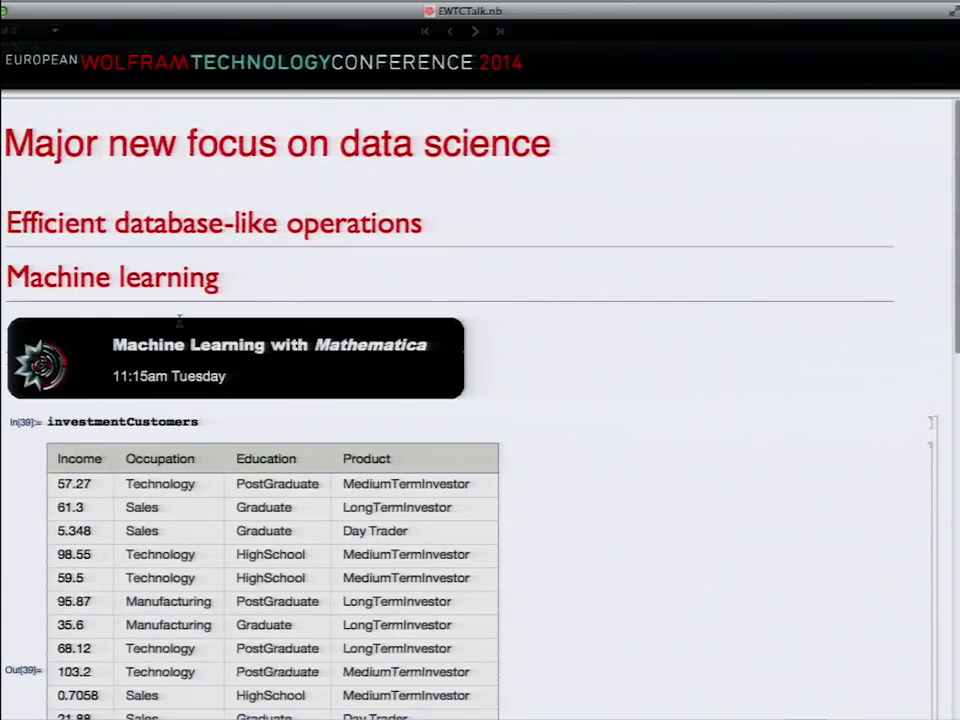
double_click(50, 280)
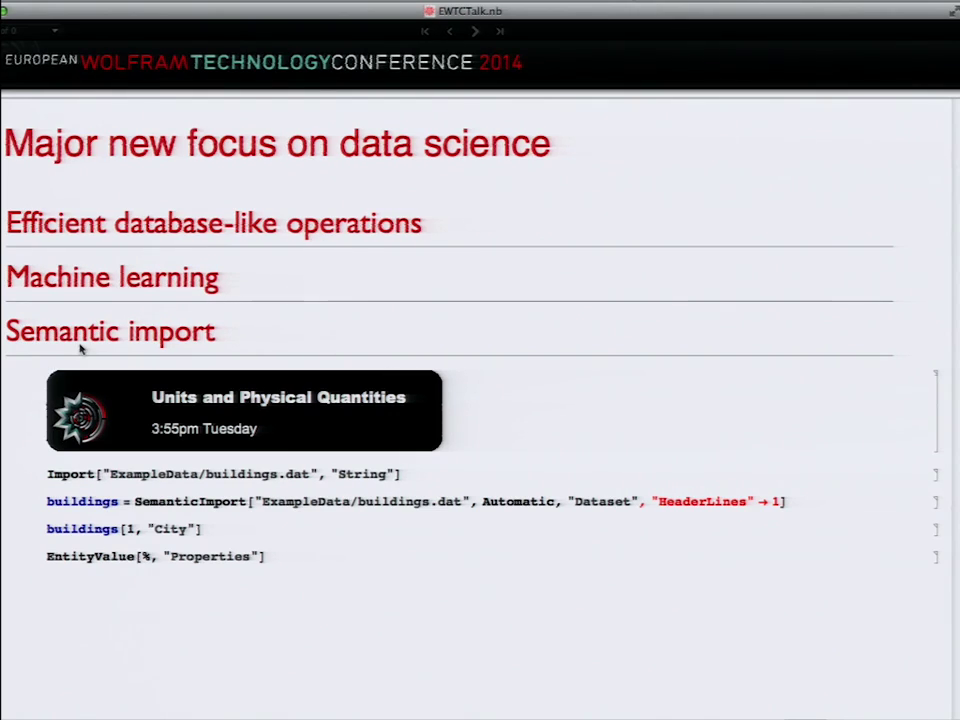
click(449, 472)
key(shift+Return)
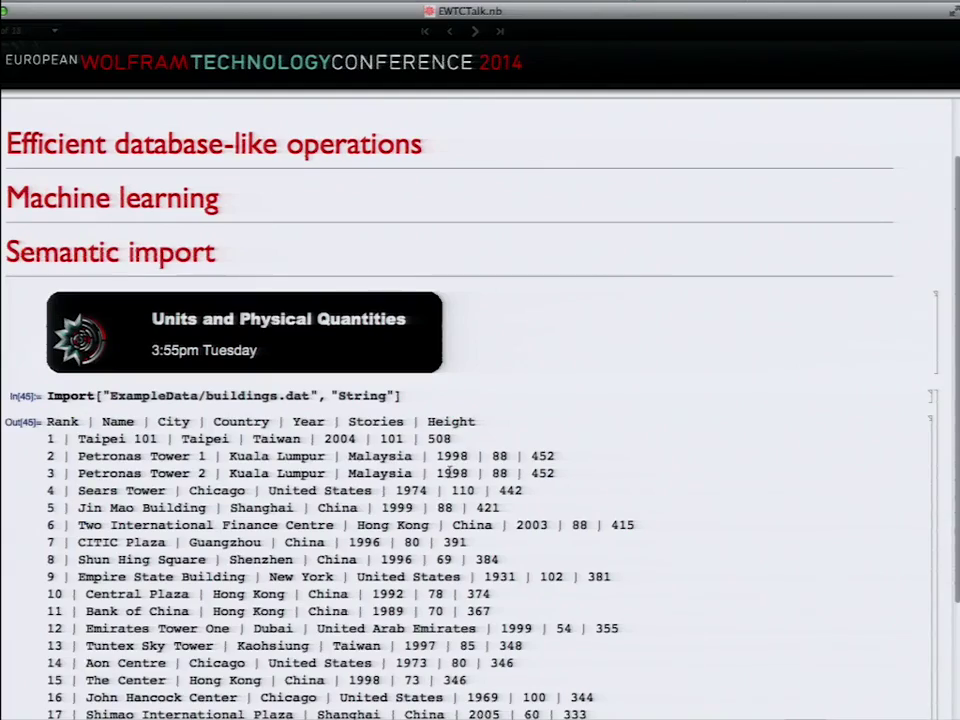
scroll(451, 472, down, 3)
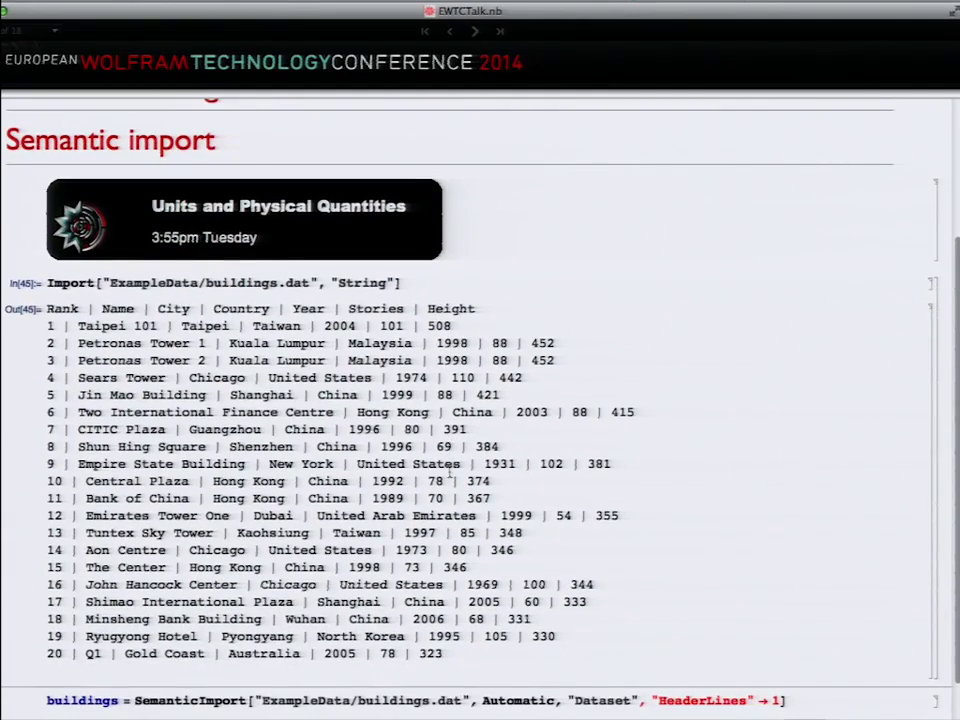
scroll(449, 474, down, 1)
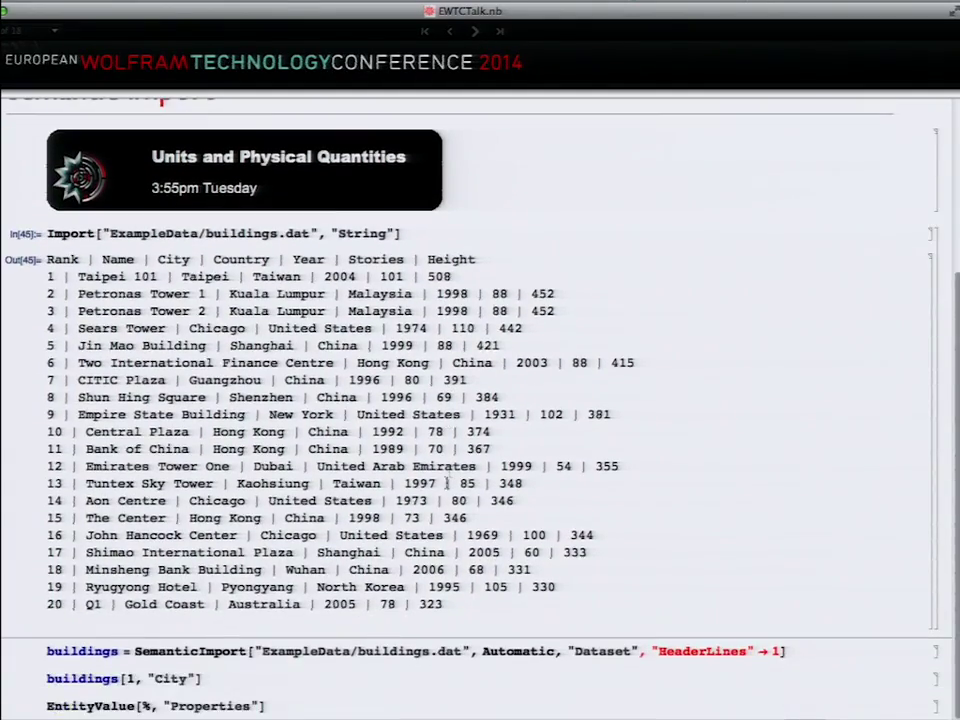
Step: SemanticImport buildings.dat into a Dataset and evaluate buildings[1, "City"], giving Taipei City
click(405, 652)
key(shift+Return)
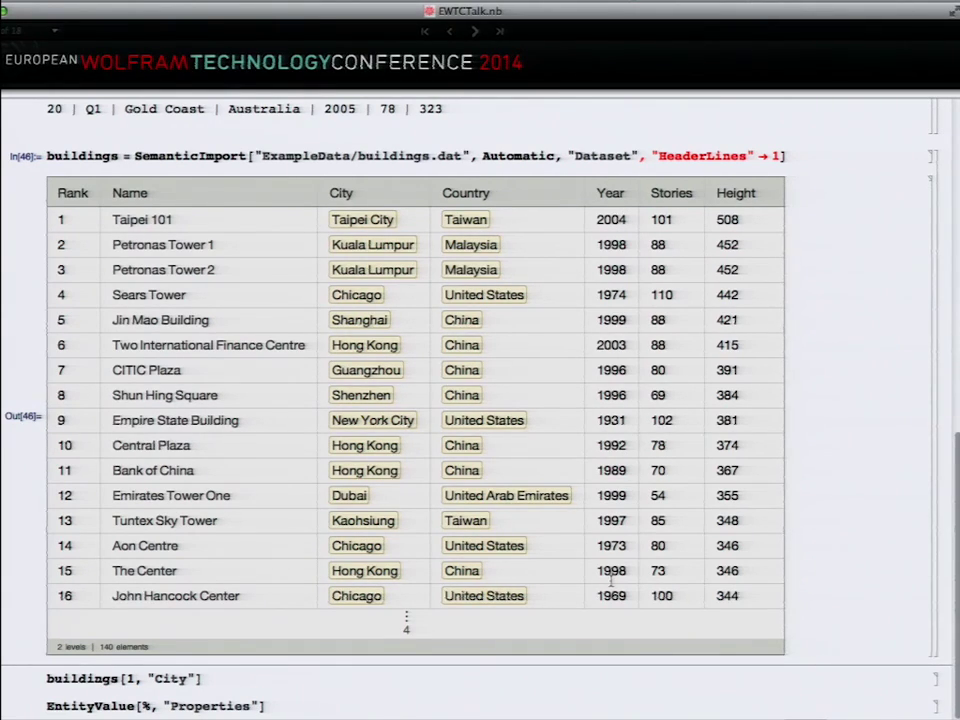
click(250, 679)
key(shift+Return)
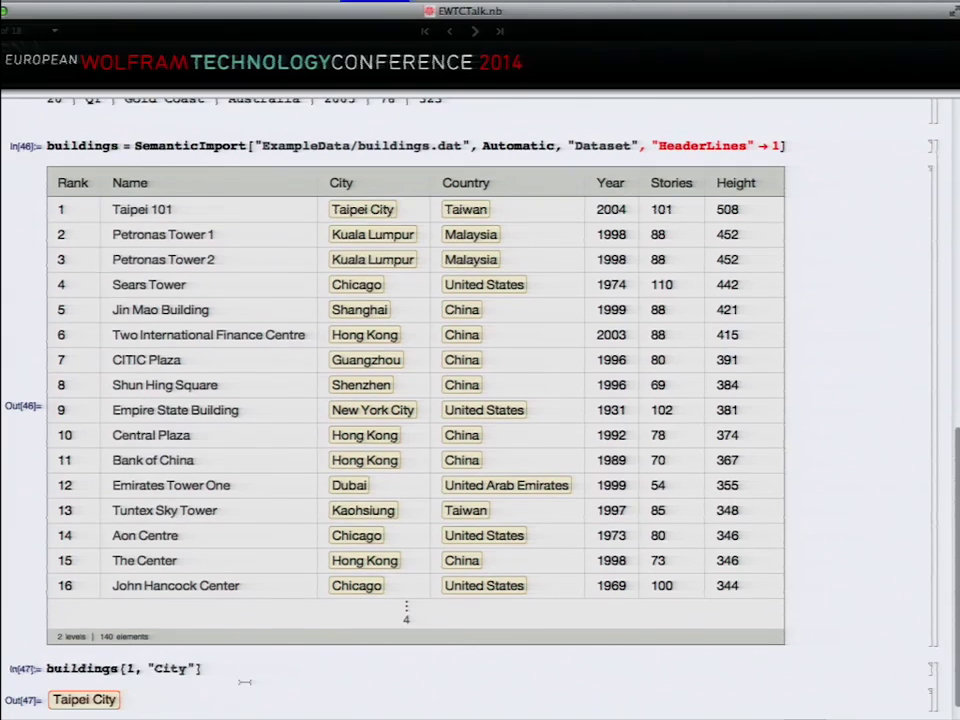
mouse_move(95, 696)
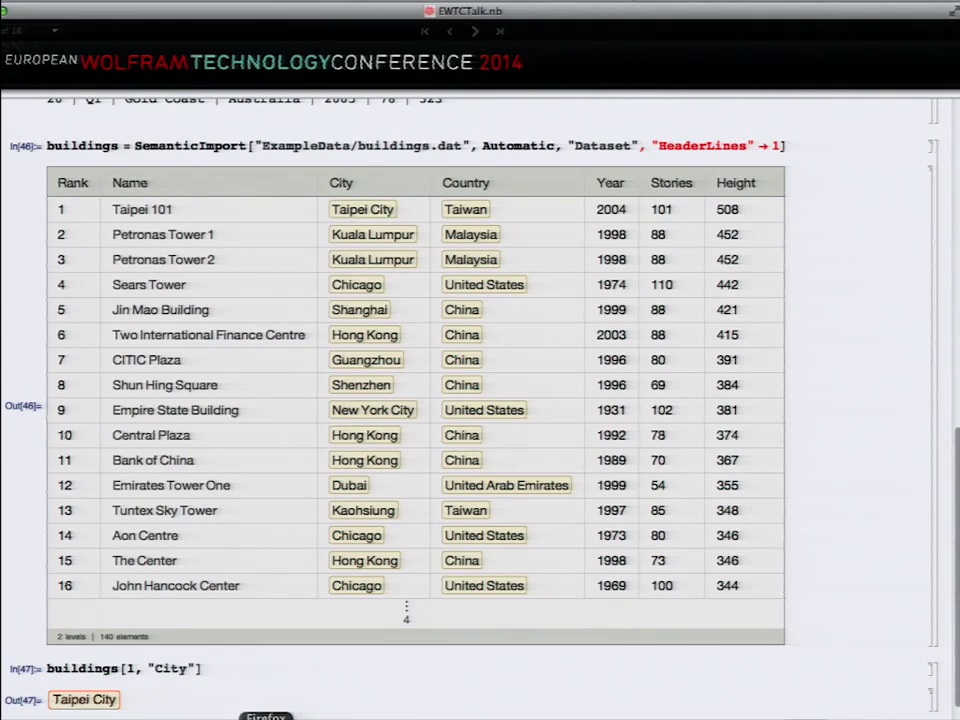
click(262, 662)
scroll(262, 662, down, 1)
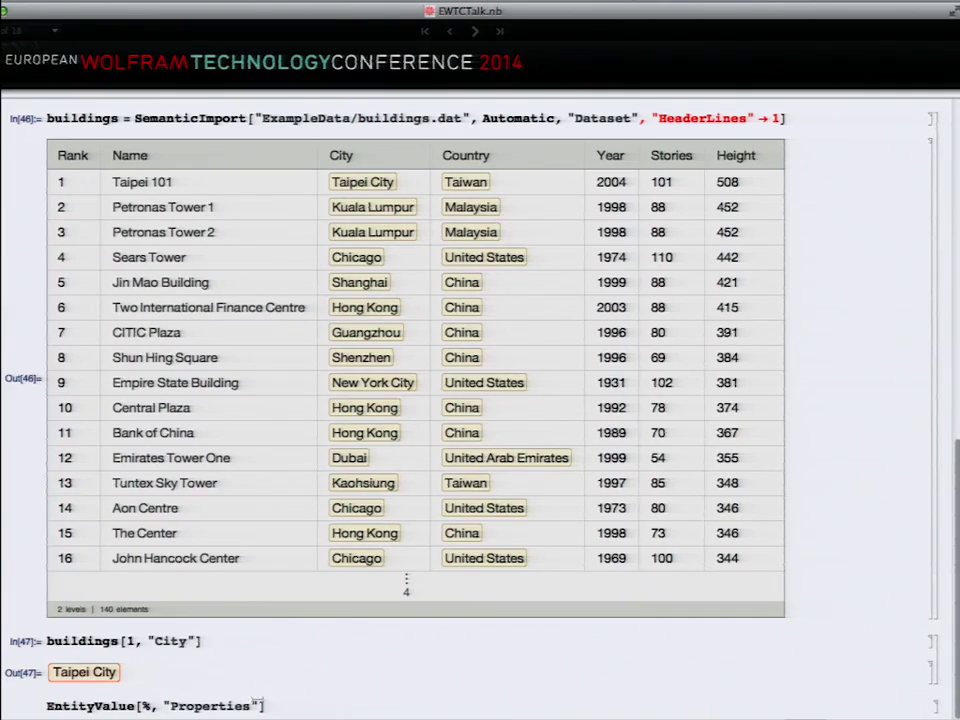
Step: List all properties of Taipei City with EntityValue, then advance to the Wolfram Data Format slide
click(278, 703)
key(shift+Return)
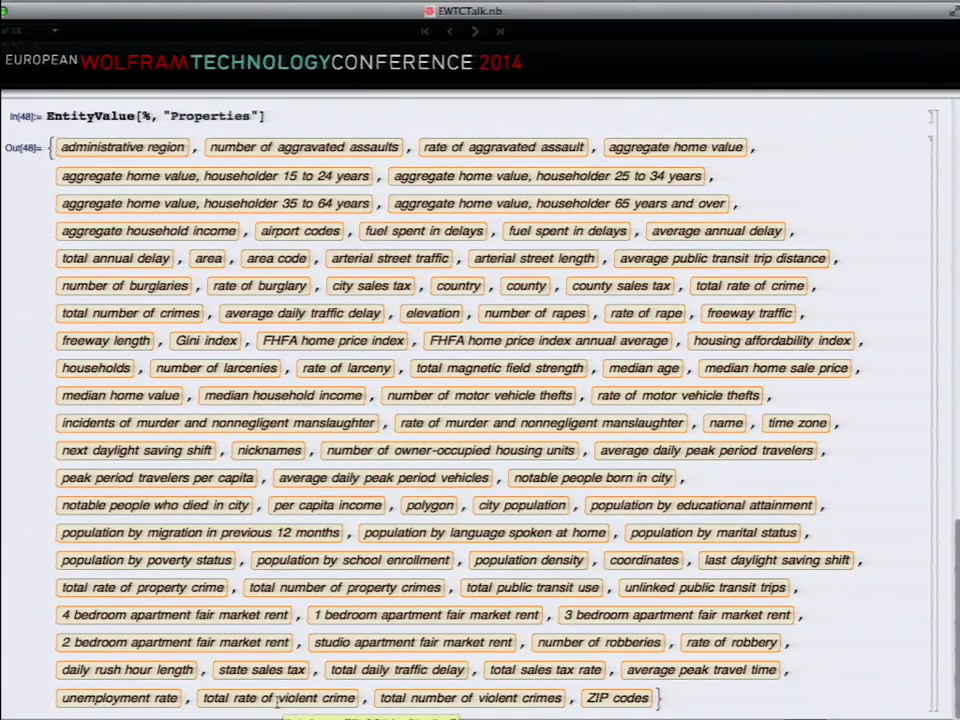
click(477, 36)
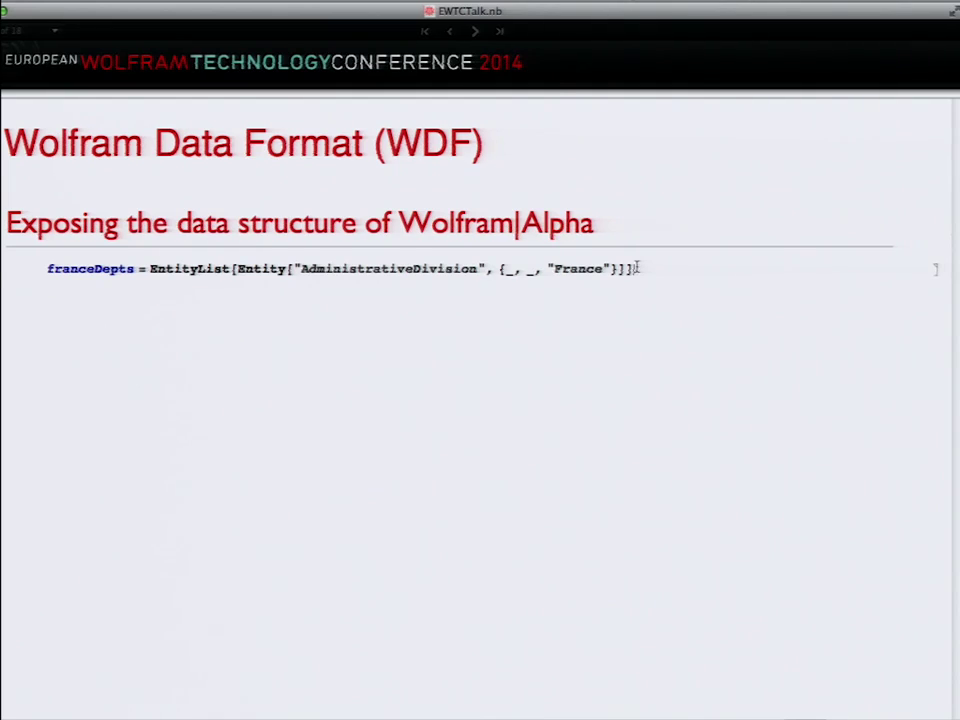
Step: Evaluate franceDepts to list France's departments, then advance to the GeoGraphics slide
key(shift+Return)
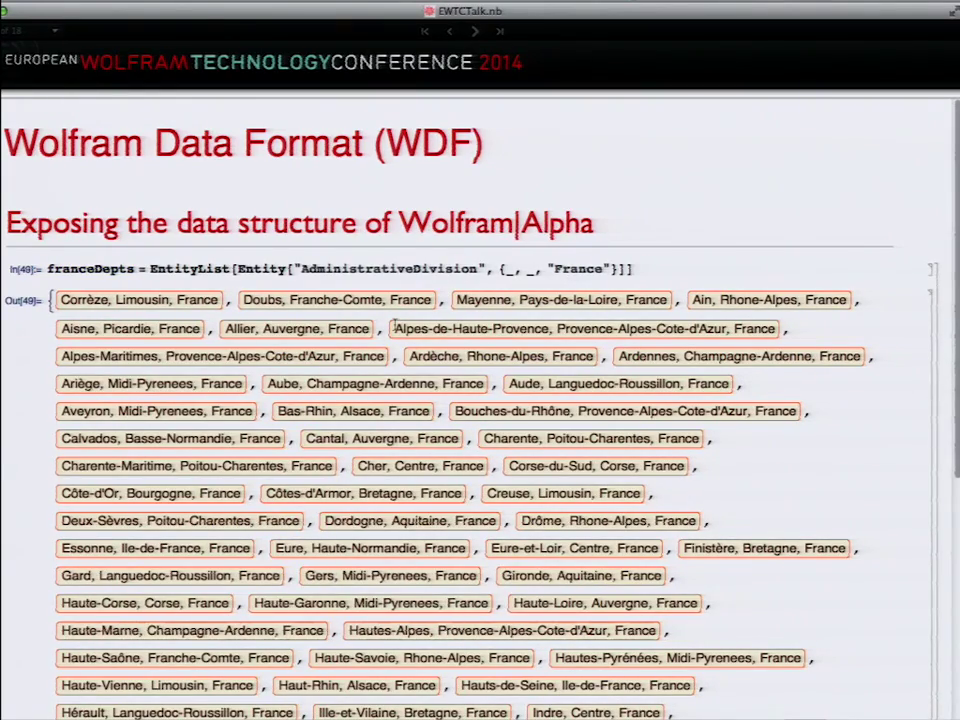
scroll(289, 448, down, 3)
scroll(290, 446, down, 7)
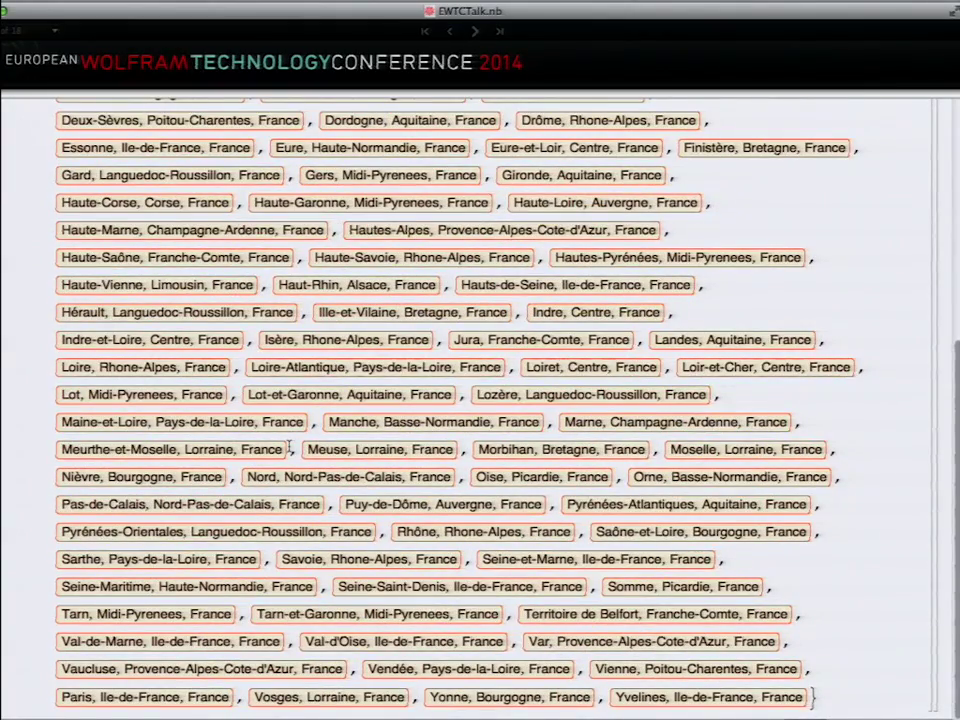
click(475, 33)
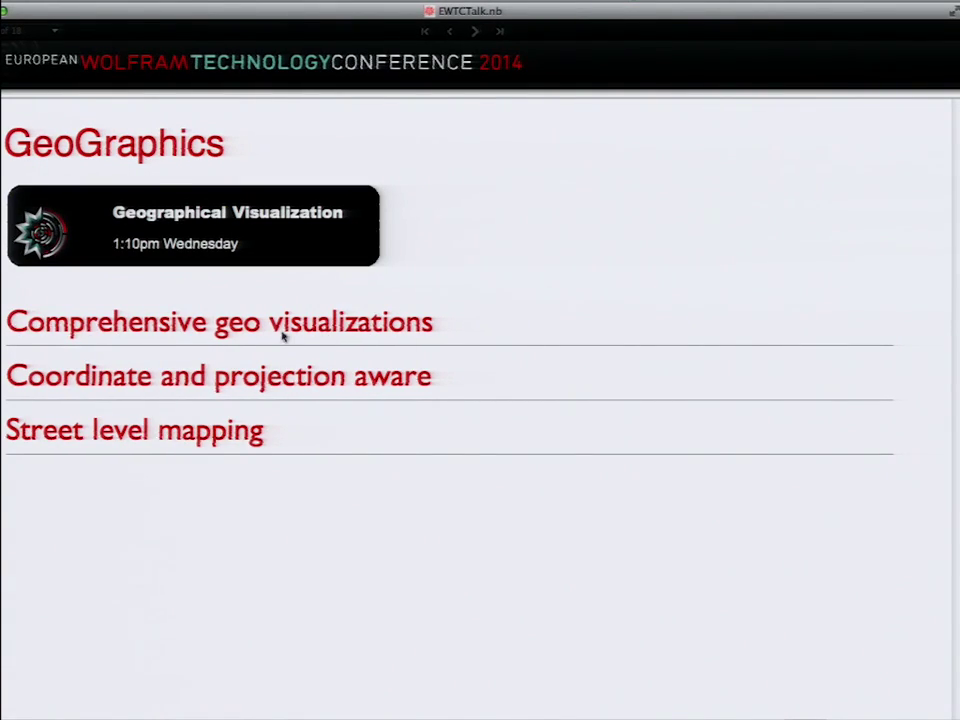
Step: Expand Comprehensive geo visualizations to show France's departments by random value and by Population
double_click(222, 328)
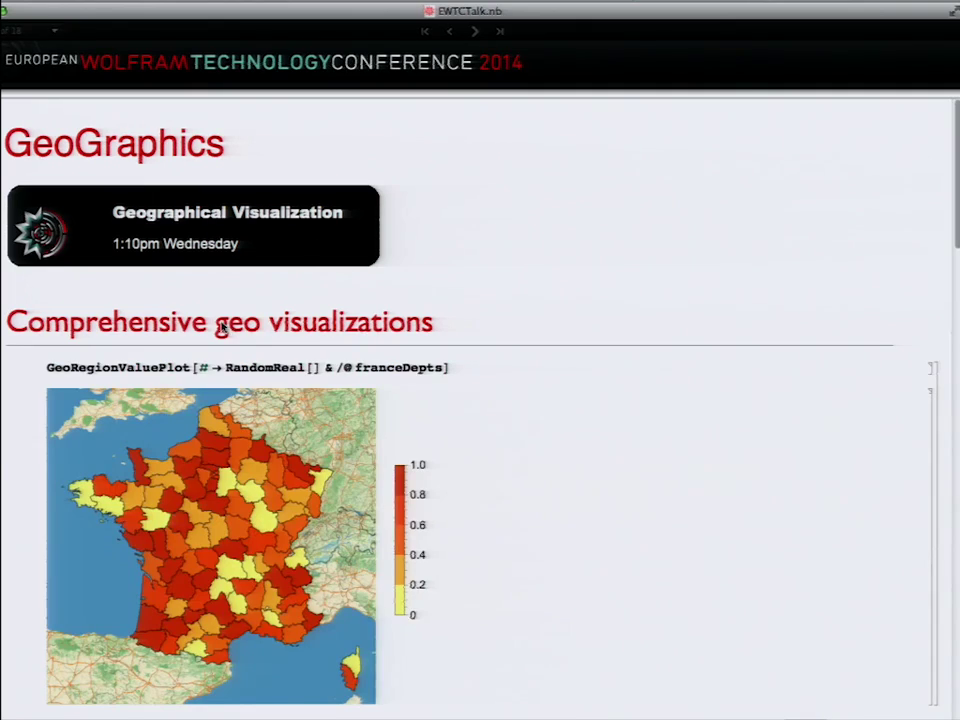
double_click(378, 366)
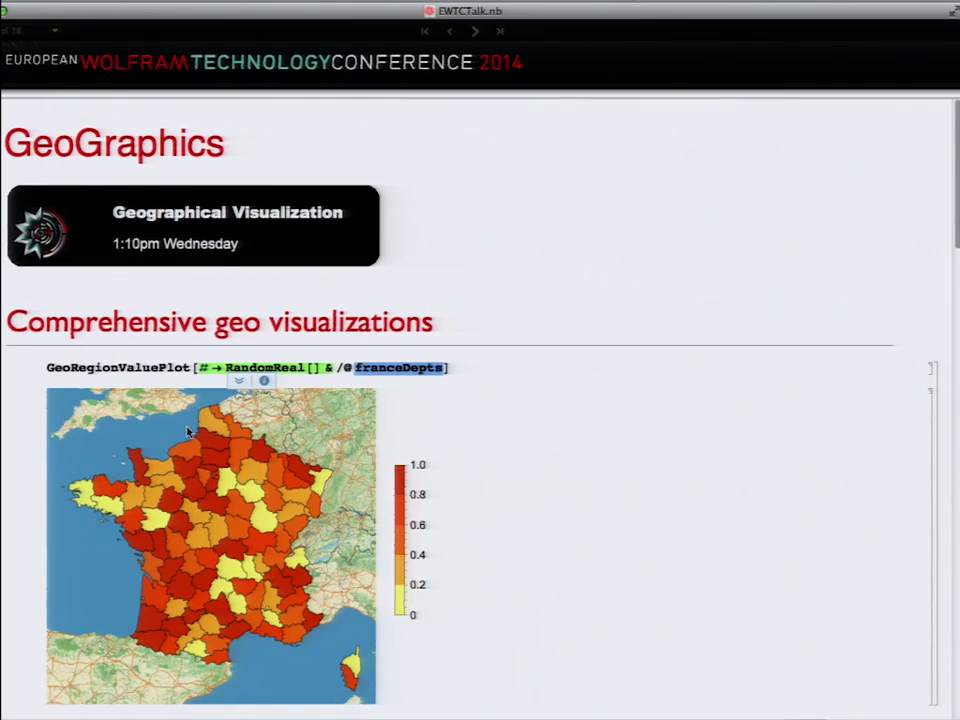
scroll(195, 428, down, 3)
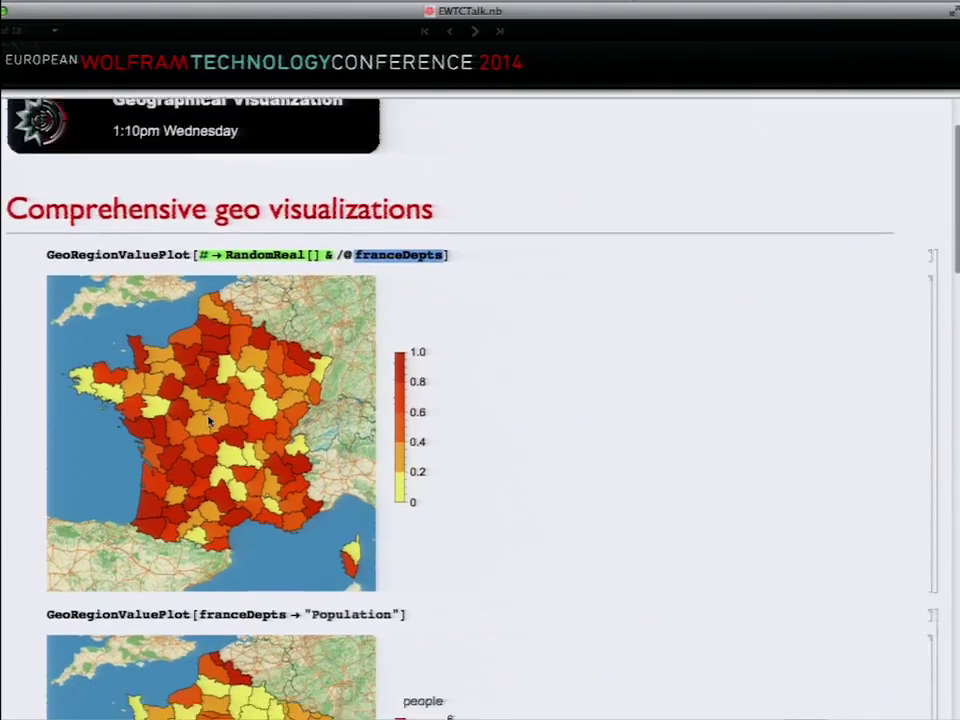
scroll(210, 422, down, 9)
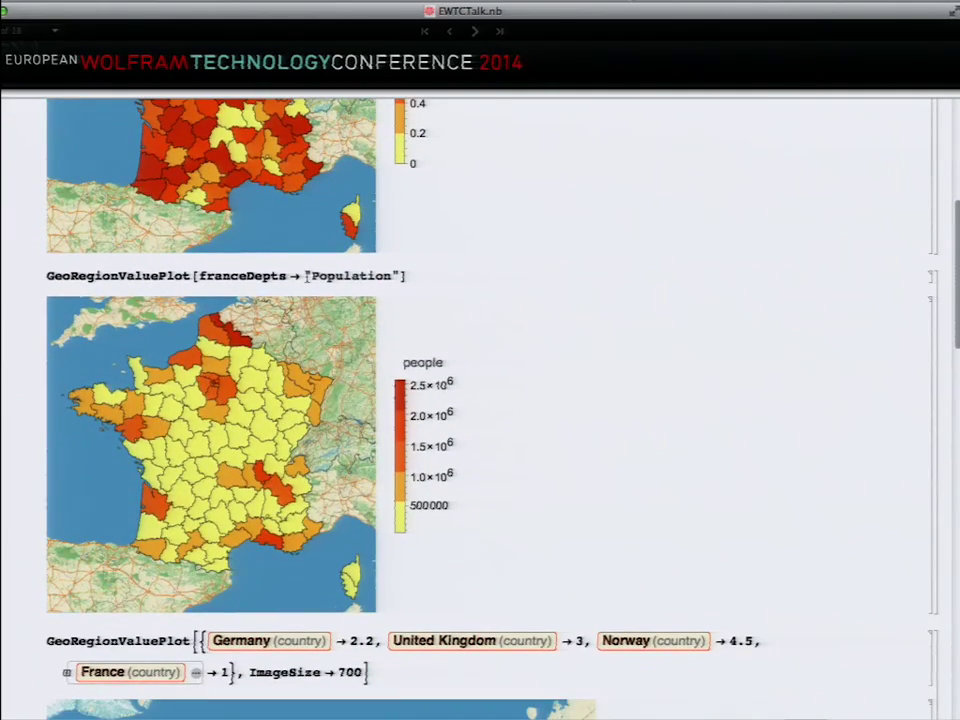
double_click(330, 276)
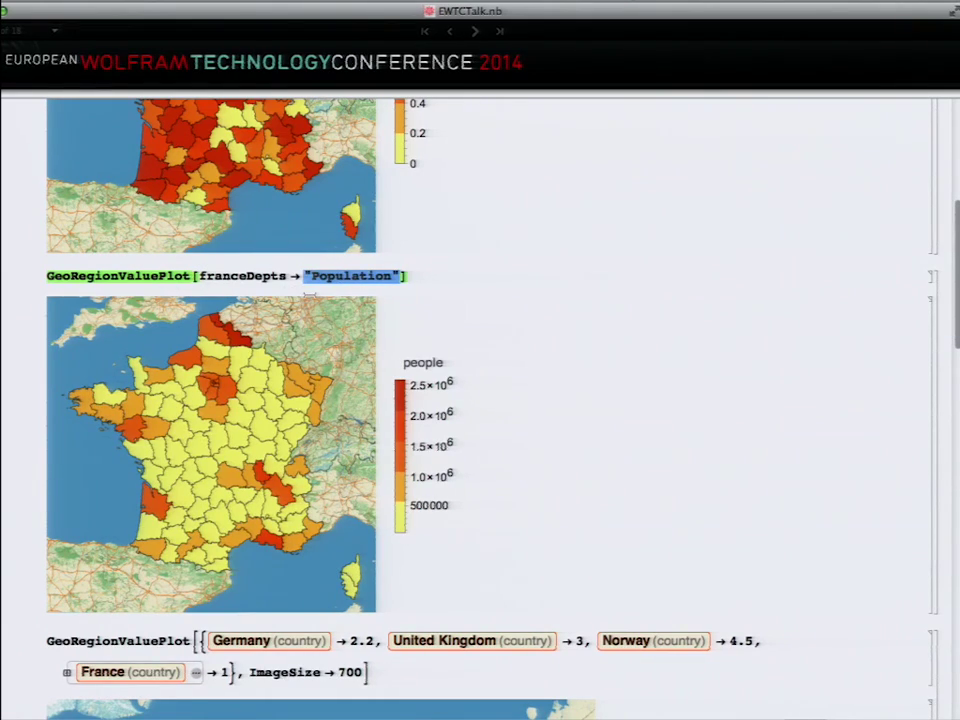
Step: Browse the Europe, Africa flag and world arrow maps, then collapse the section
scroll(450, 336, down, 10)
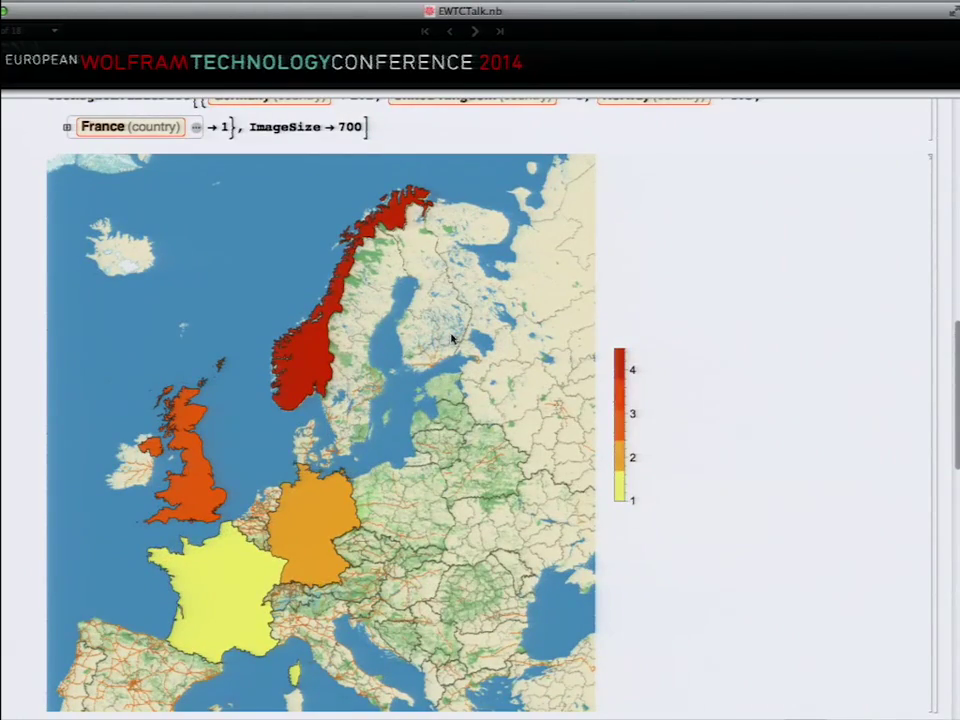
scroll(451, 338, up, 2)
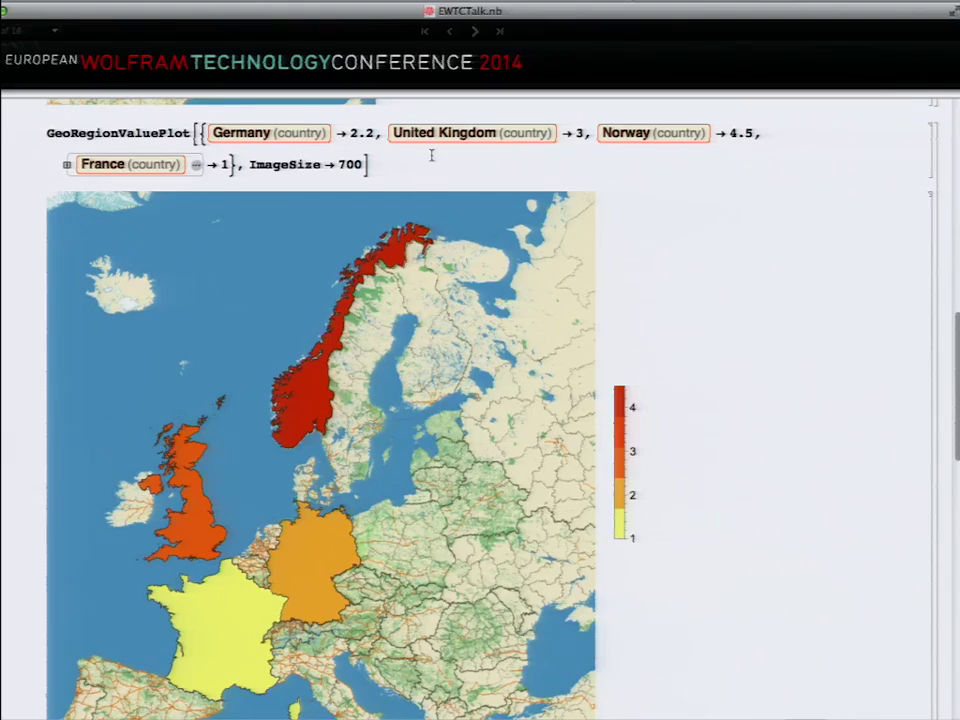
scroll(439, 268, down, 12)
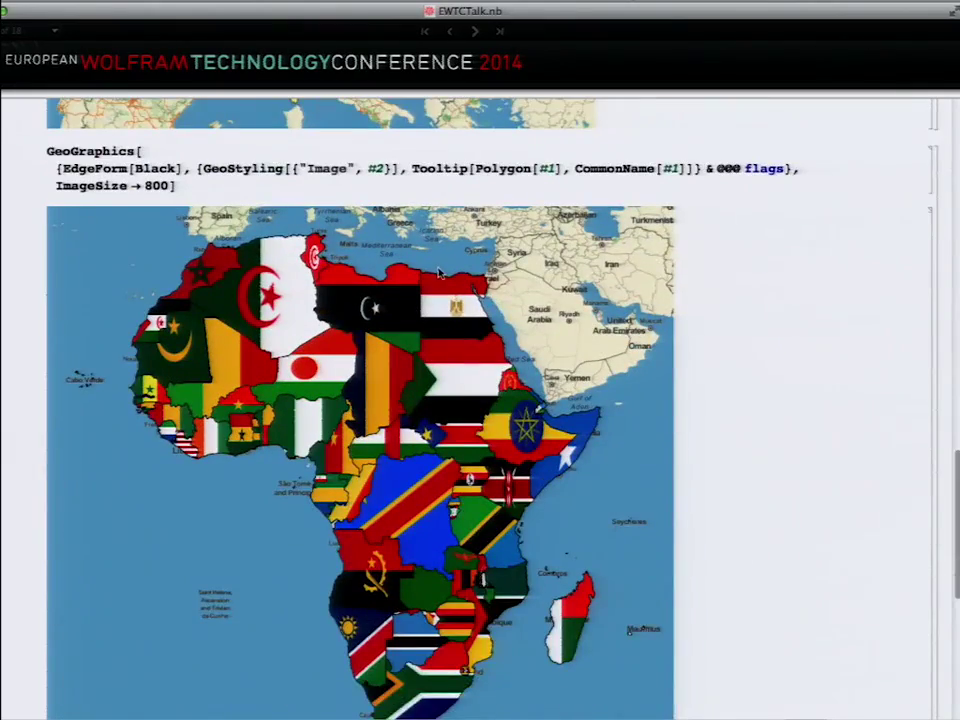
scroll(439, 272, down, 1)
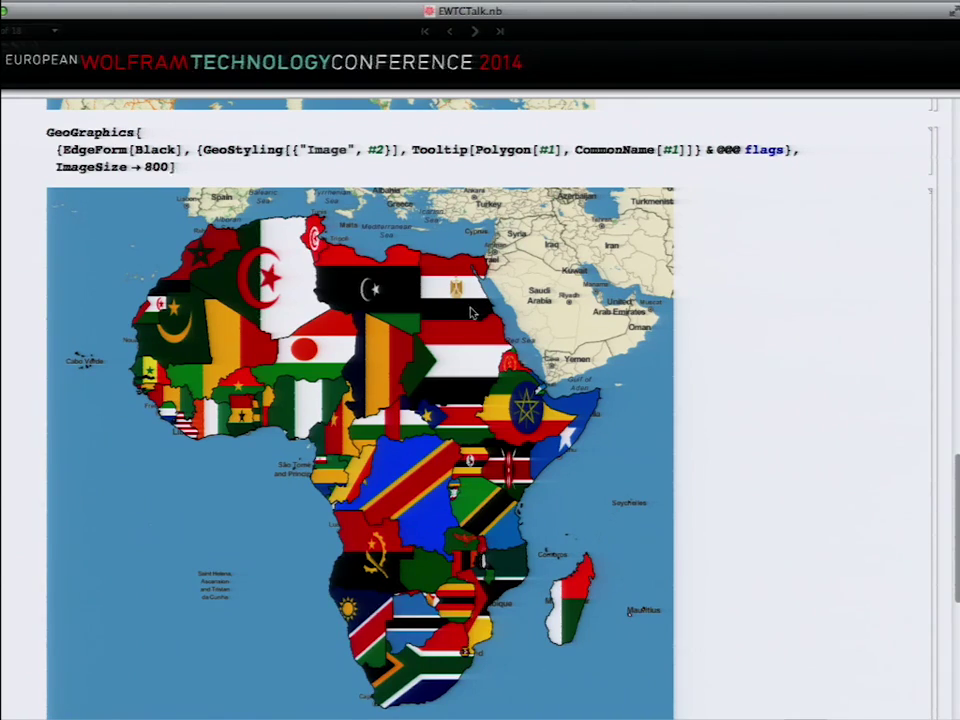
scroll(472, 313, down, 10)
scroll(472, 313, down, 1)
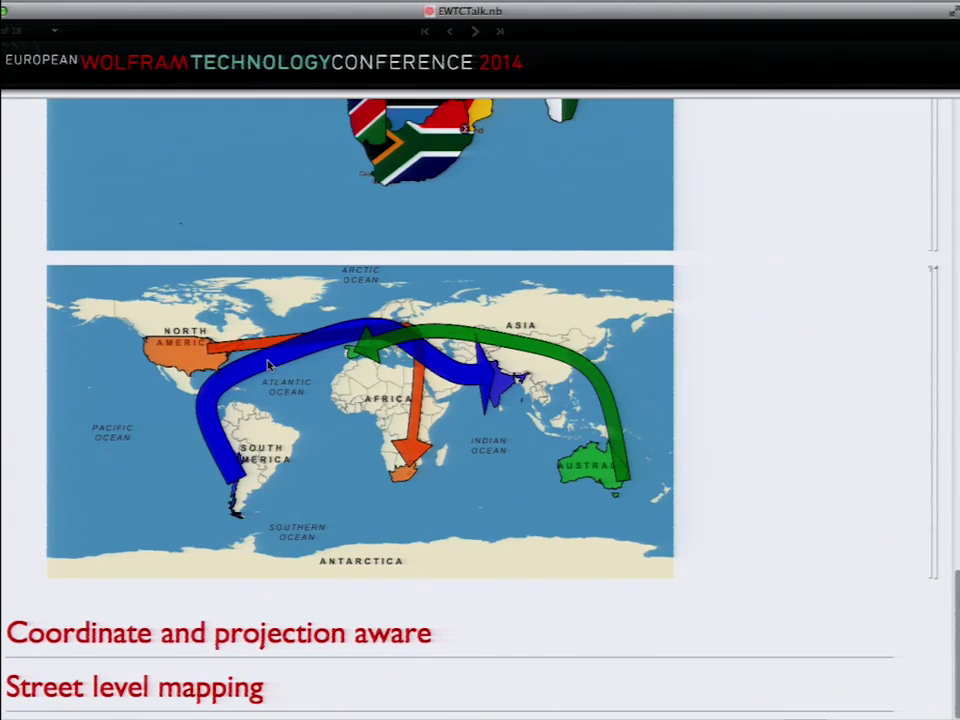
scroll(414, 338, up, 10)
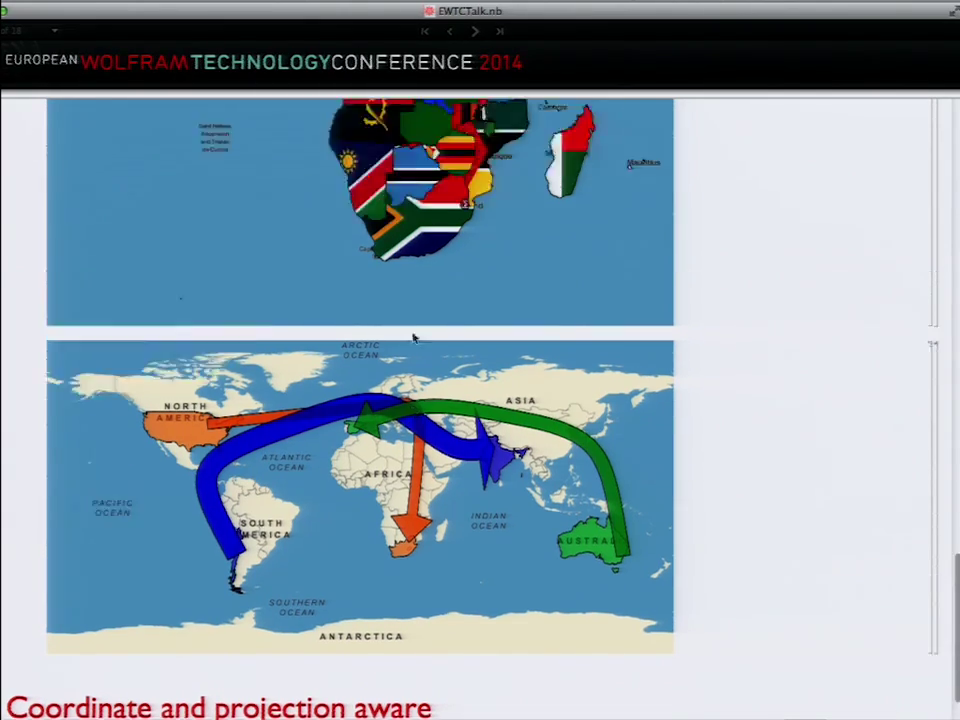
click(184, 324)
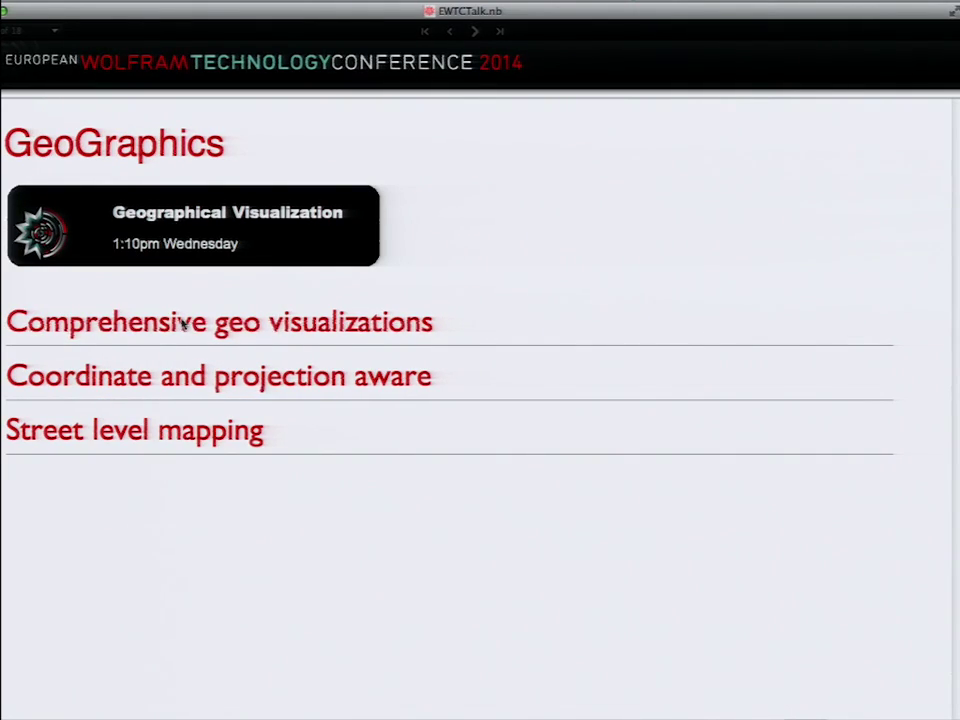
click(80, 377)
scroll(80, 377, down, 5)
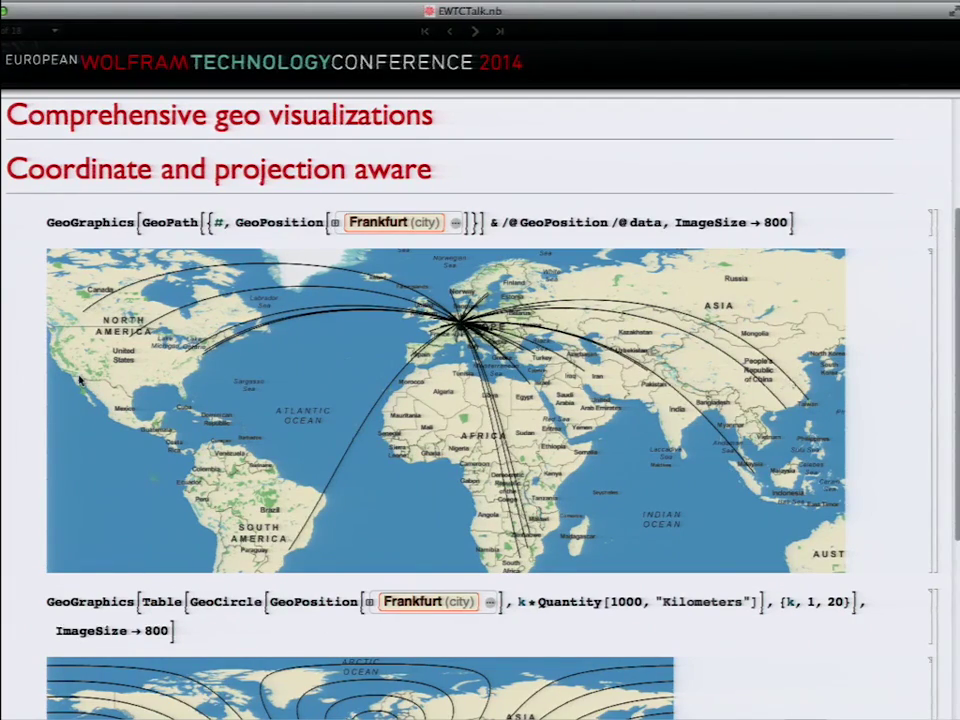
scroll(80, 380, down, 5)
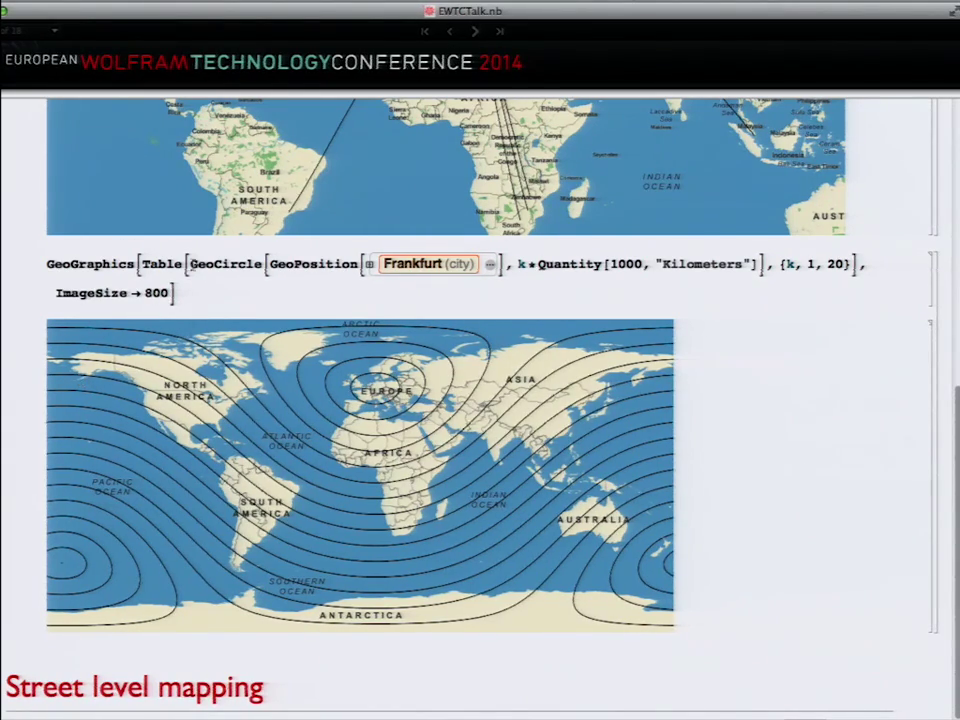
double_click(226, 264)
double_click(314, 264)
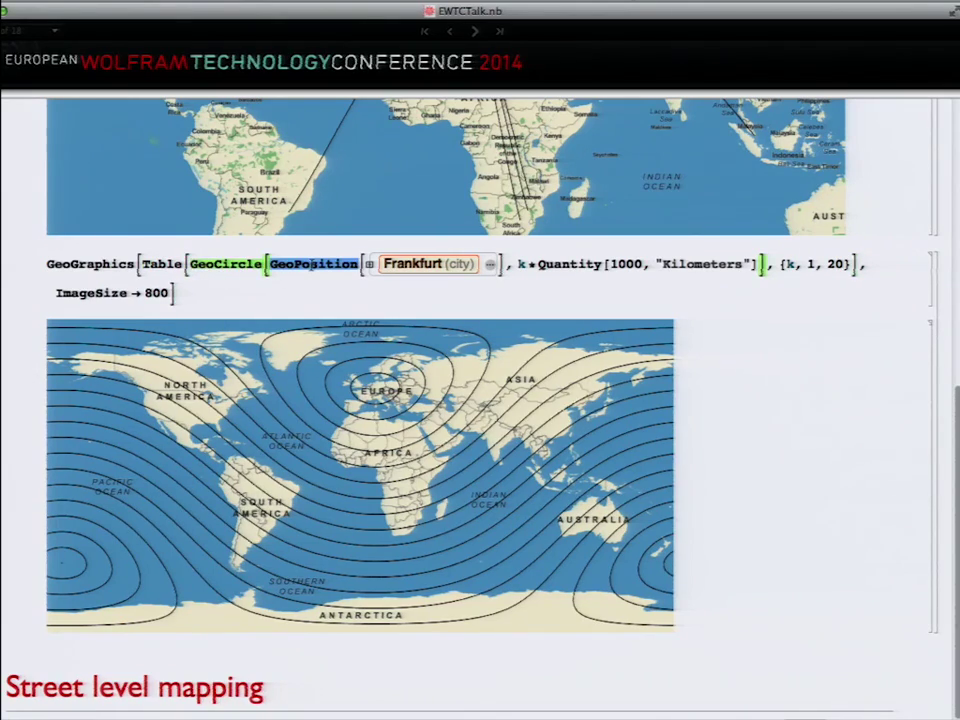
double_click(567, 264)
click(566, 262)
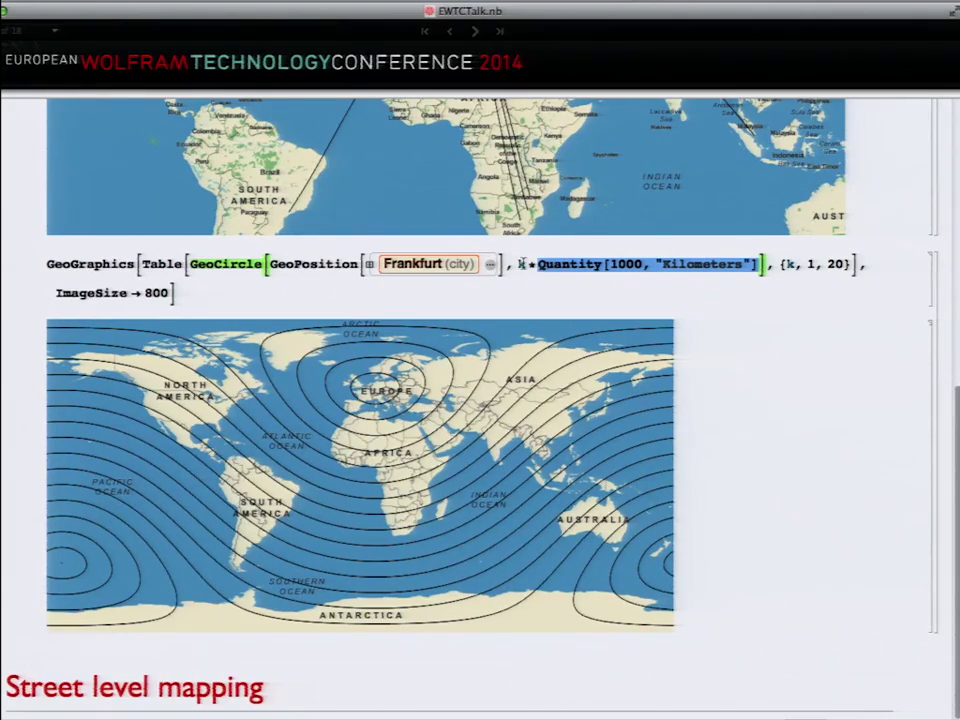
scroll(482, 314, up, 10)
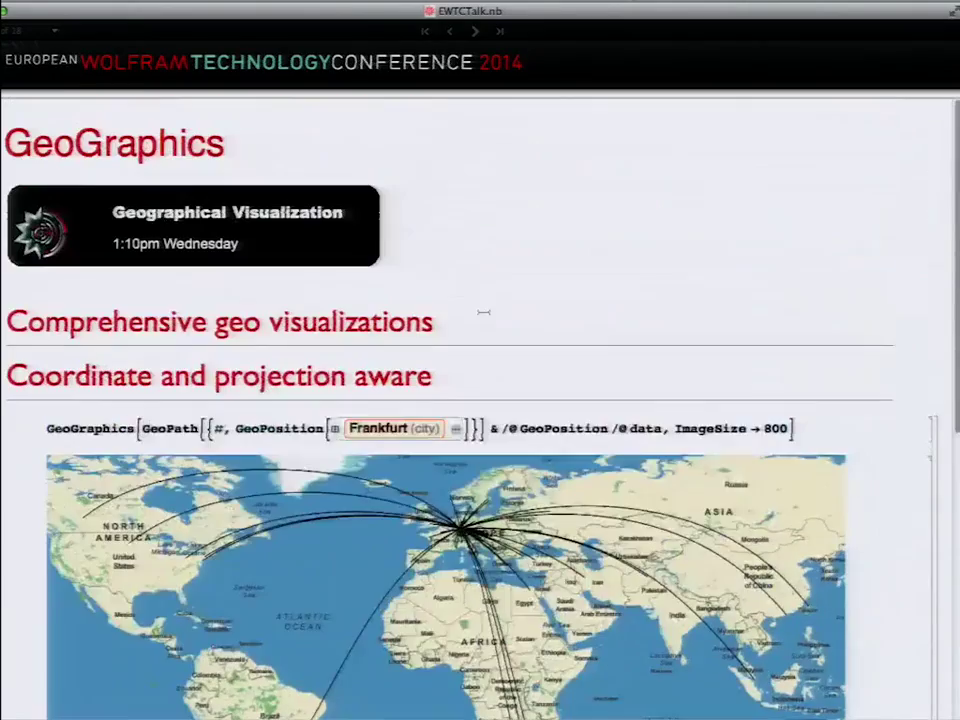
click(190, 377)
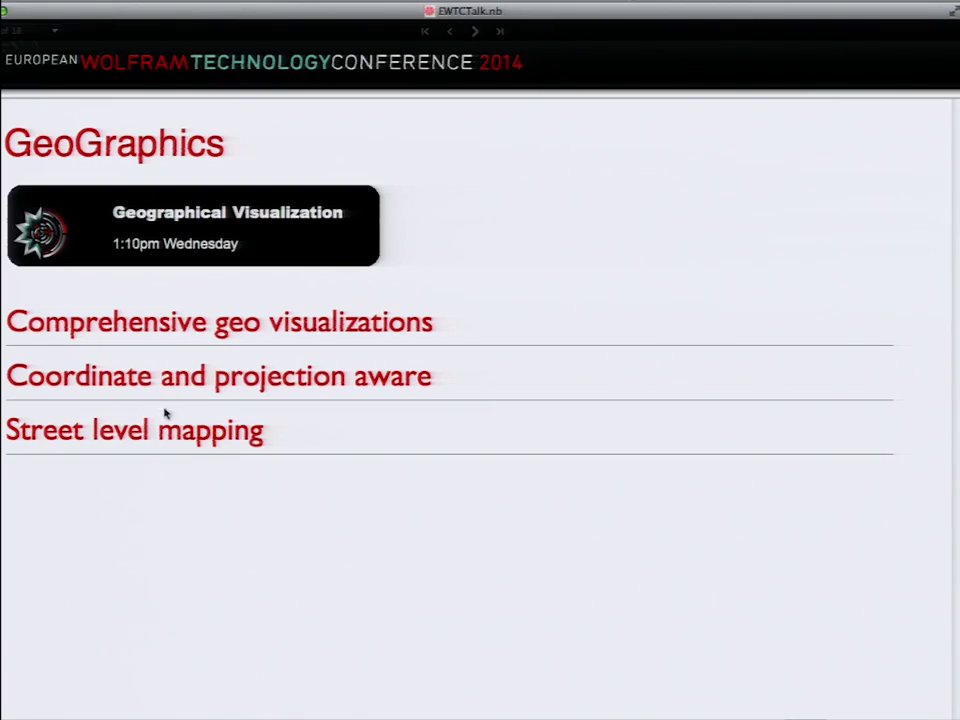
click(150, 430)
scroll(150, 430, down, 5)
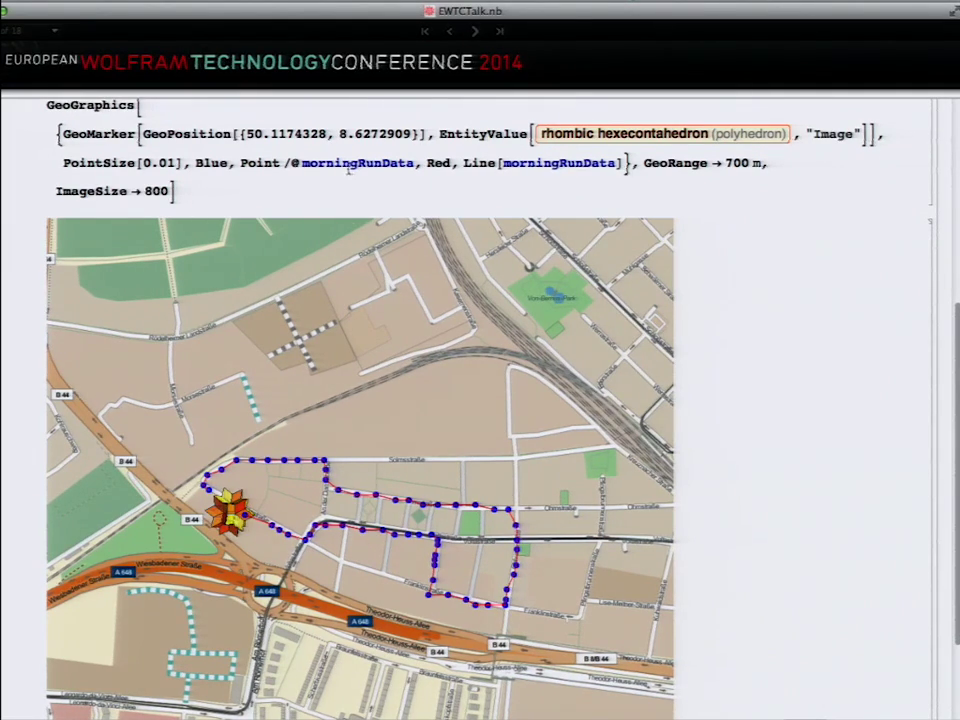
triple_click(318, 164)
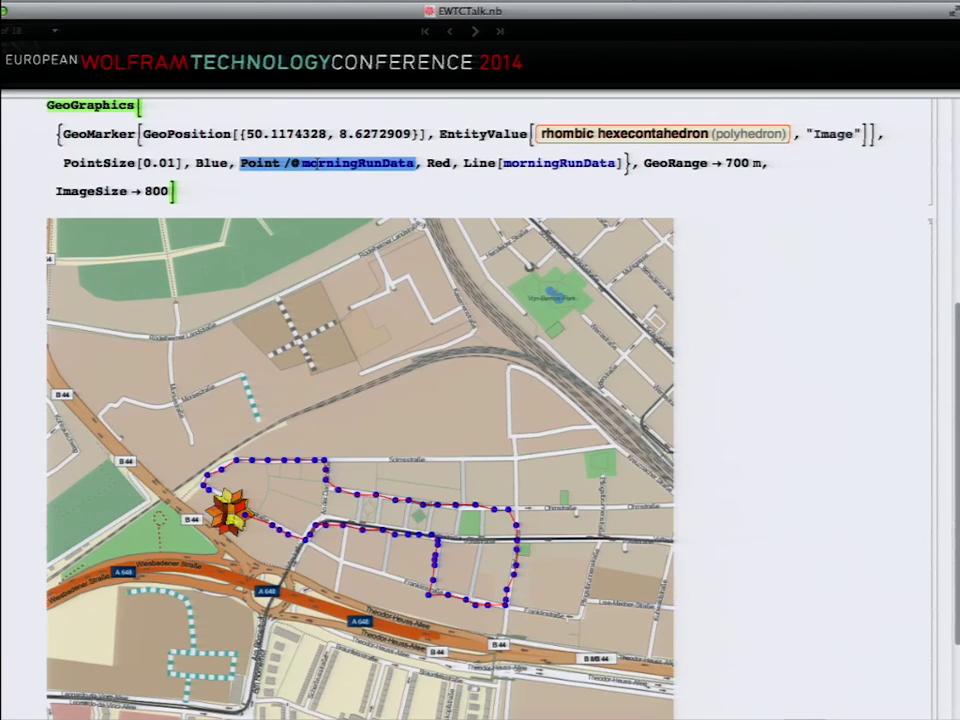
triple_click(497, 131)
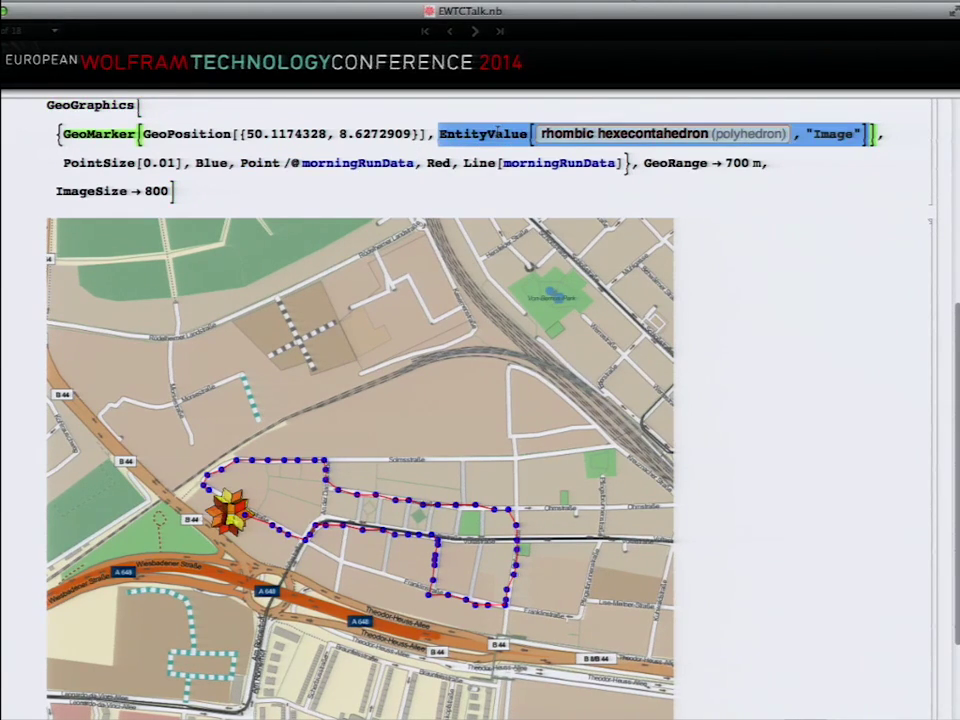
triple_click(205, 136)
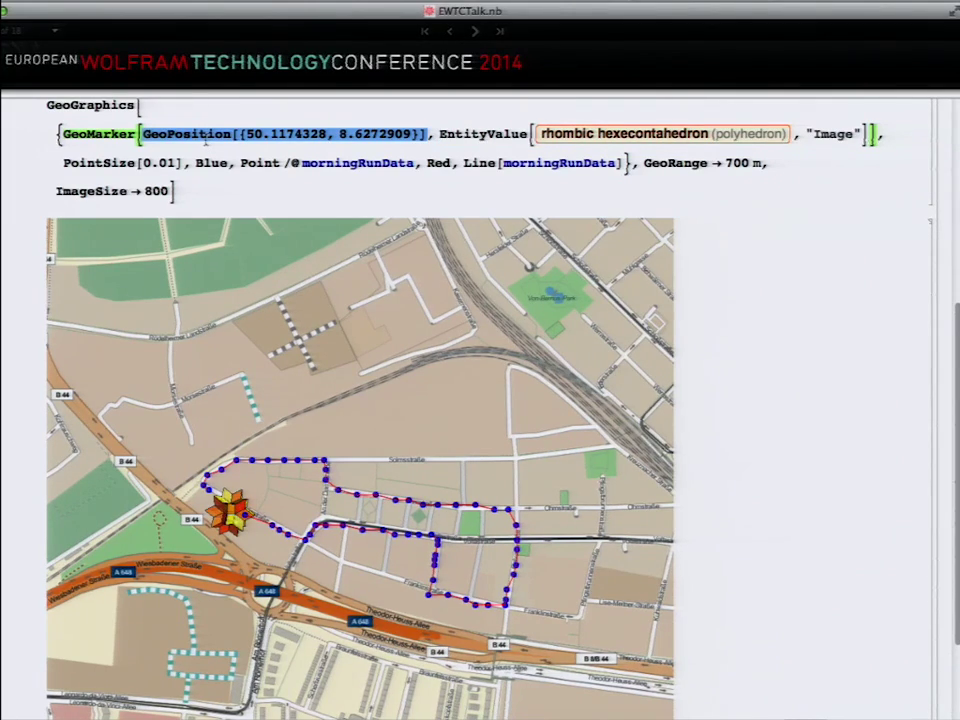
scroll(205, 140, down, 3)
scroll(204, 158, up, 10)
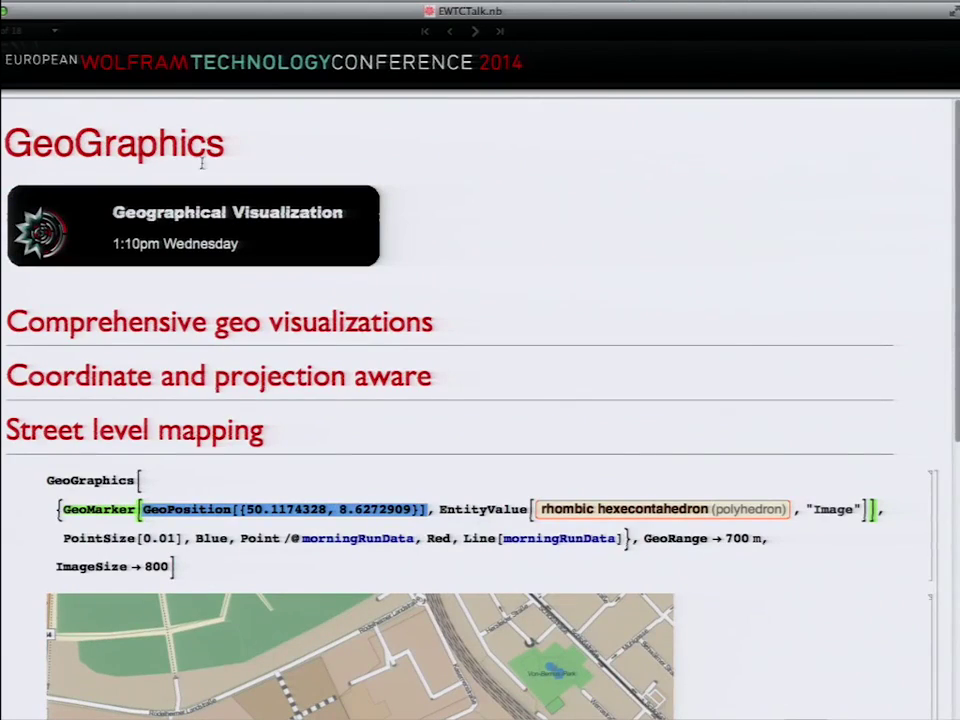
double_click(124, 430)
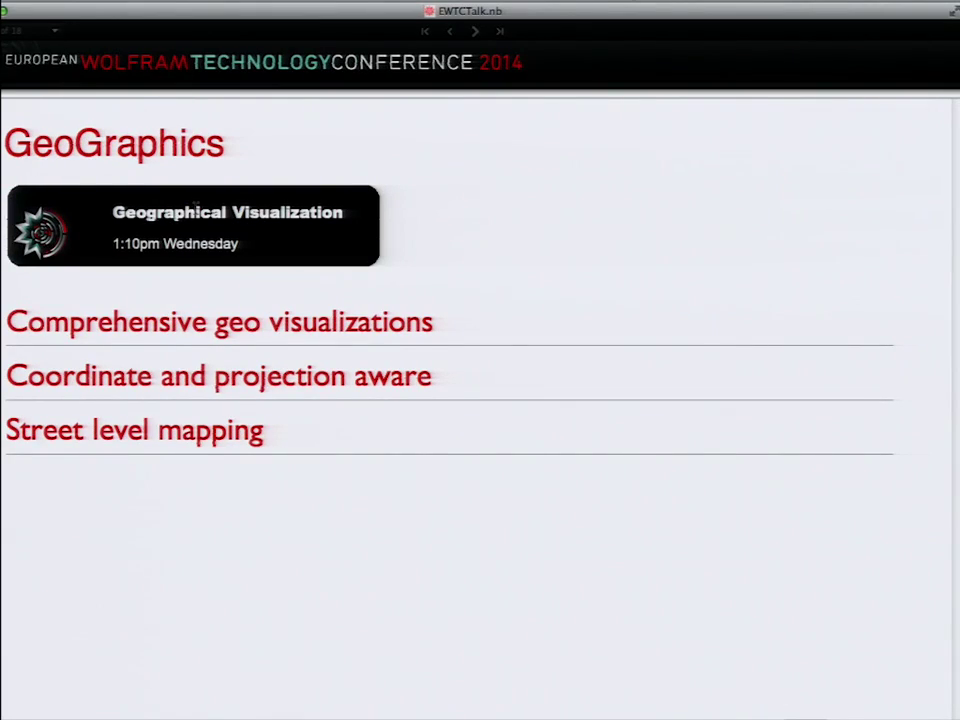
click(475, 32)
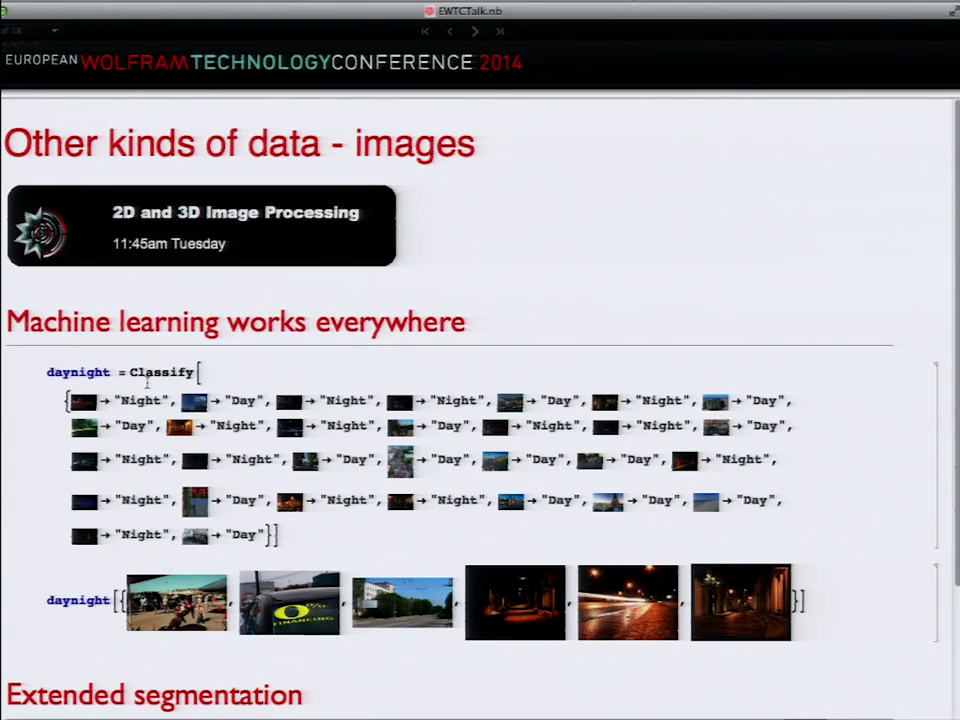
Step: Train the daynight classifier by evaluating the Classify cell with its image-to-Night rules
double_click(147, 398)
click(147, 398)
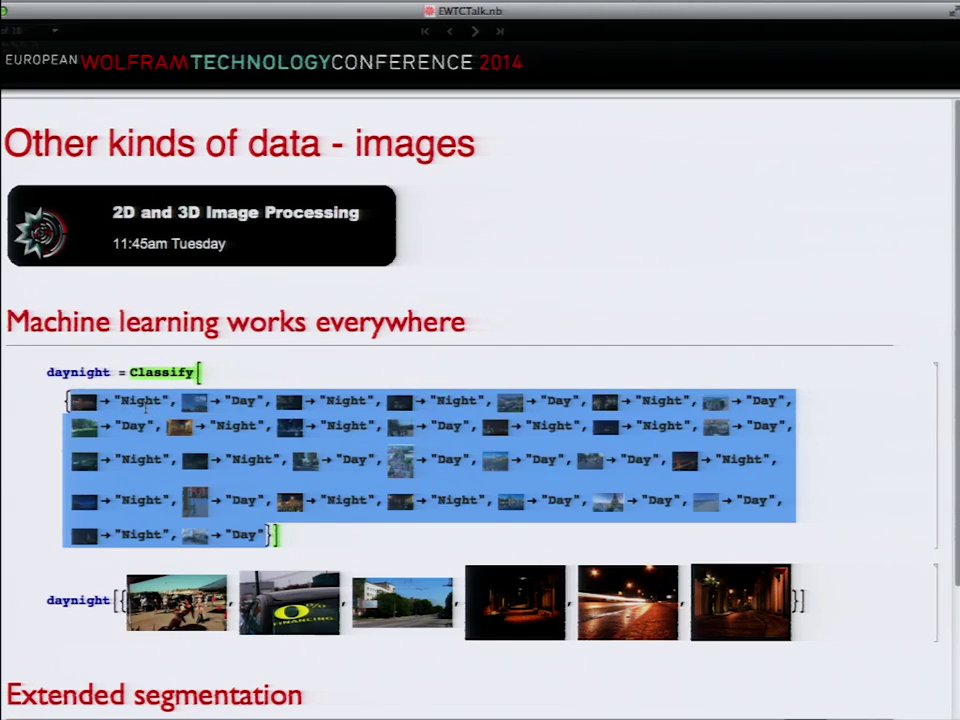
click(265, 441)
key(shift+Return)
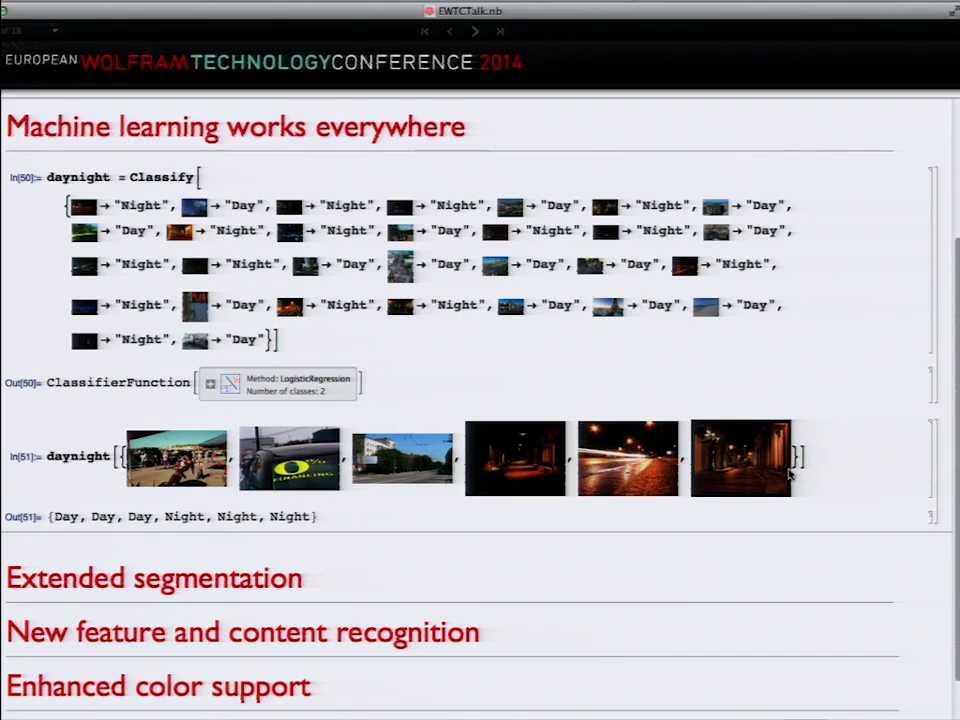
Step: Collapse the Machine learning works everywhere section to its heading
scroll(790, 475, up, 3)
scroll(790, 475, up, 2)
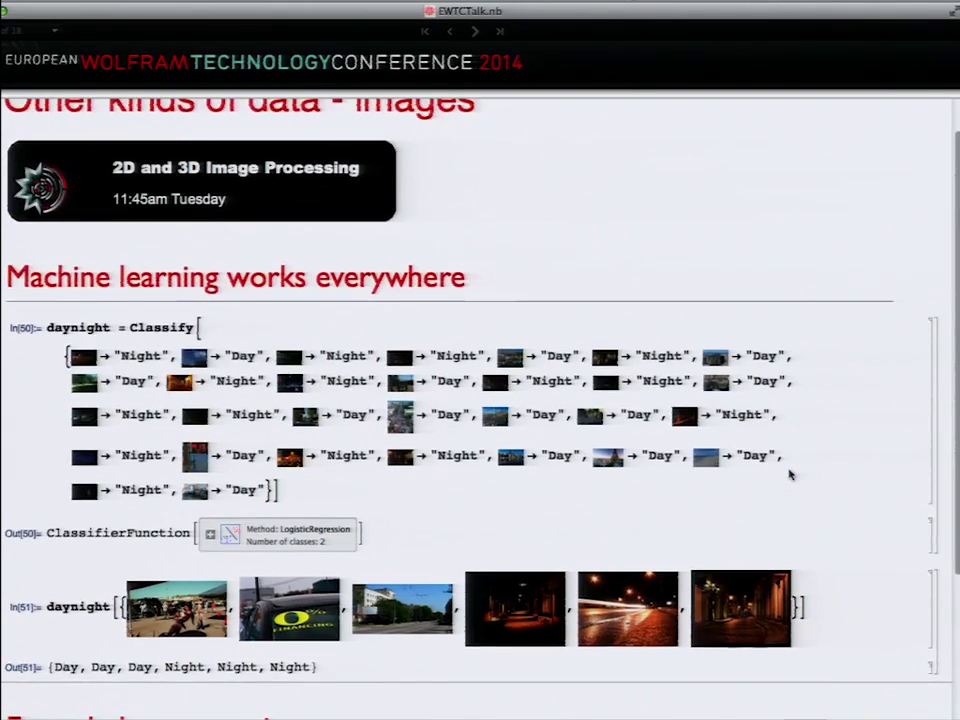
double_click(362, 325)
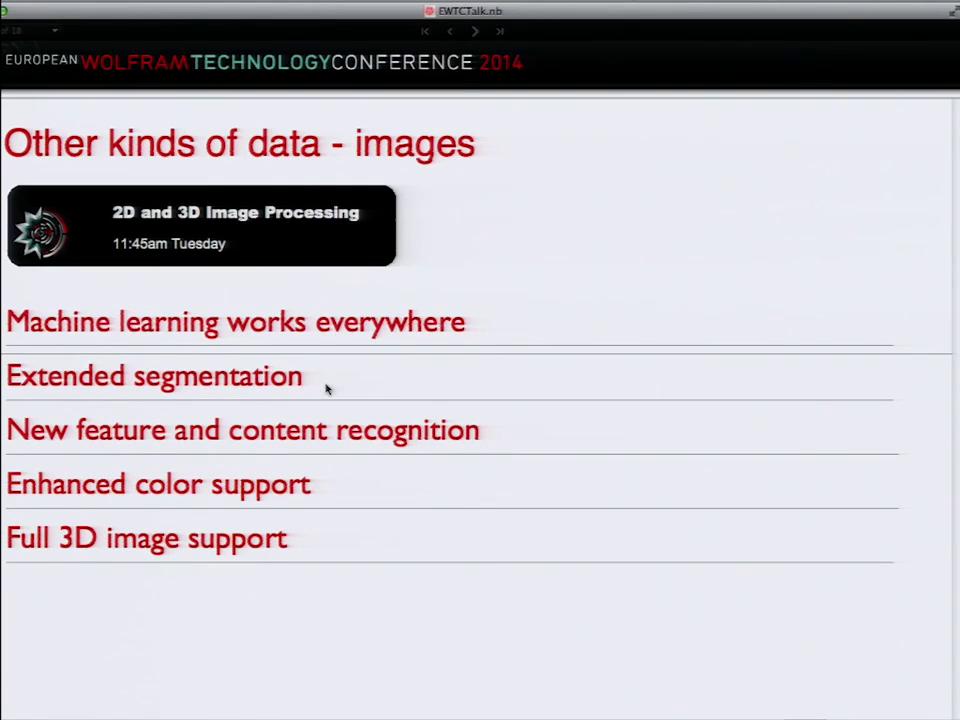
Step: Expand Extended segmentation, define img and isolate the leaf with RemoveBackground
double_click(237, 395)
scroll(377, 407, down, 3)
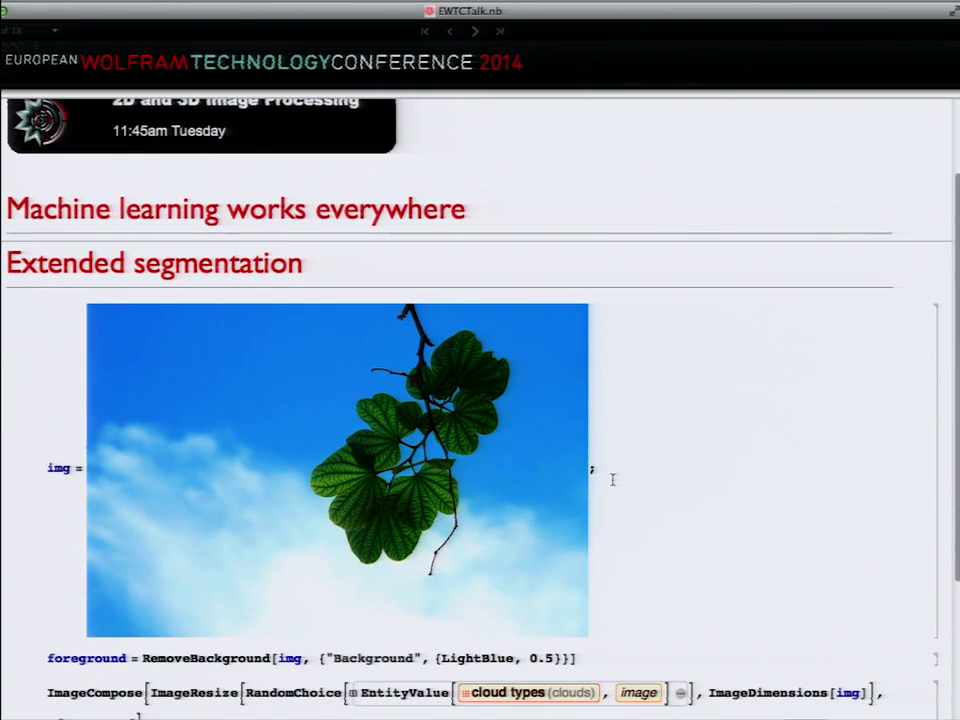
key(shift+Return)
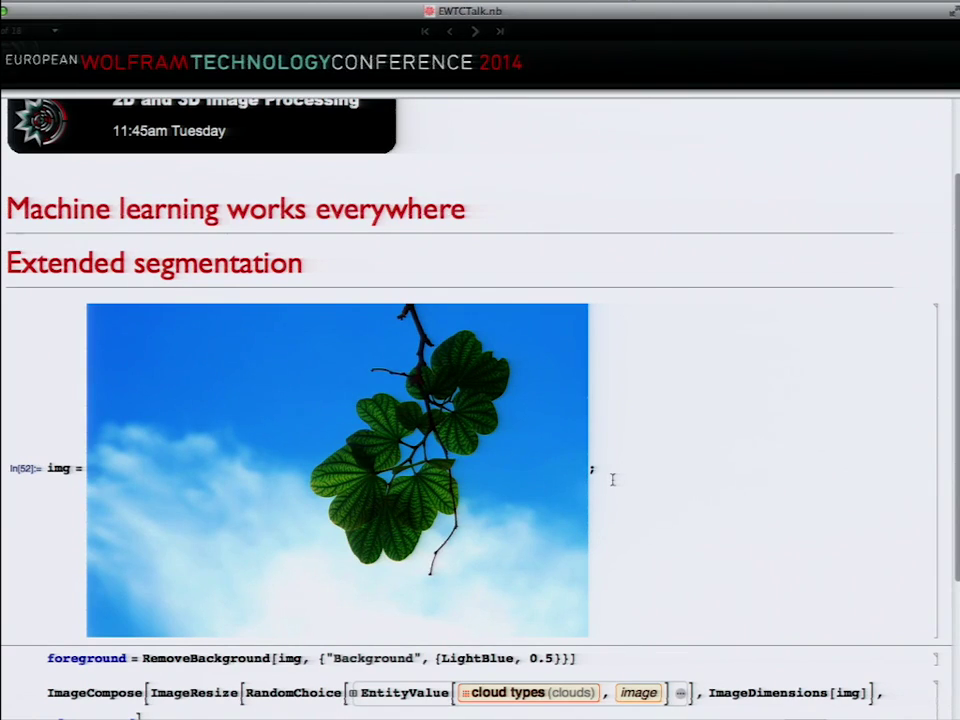
click(583, 656)
key(shift+Return)
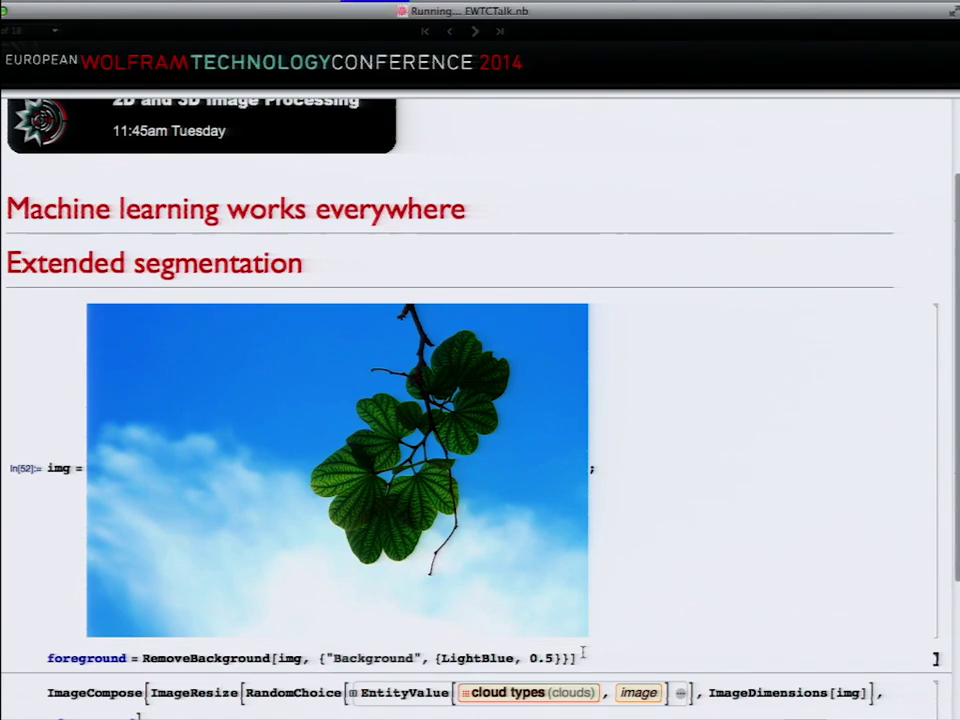
Step: Composite the leaf onto a random cloud photo with ImageCompose
scroll(583, 652, down, 5)
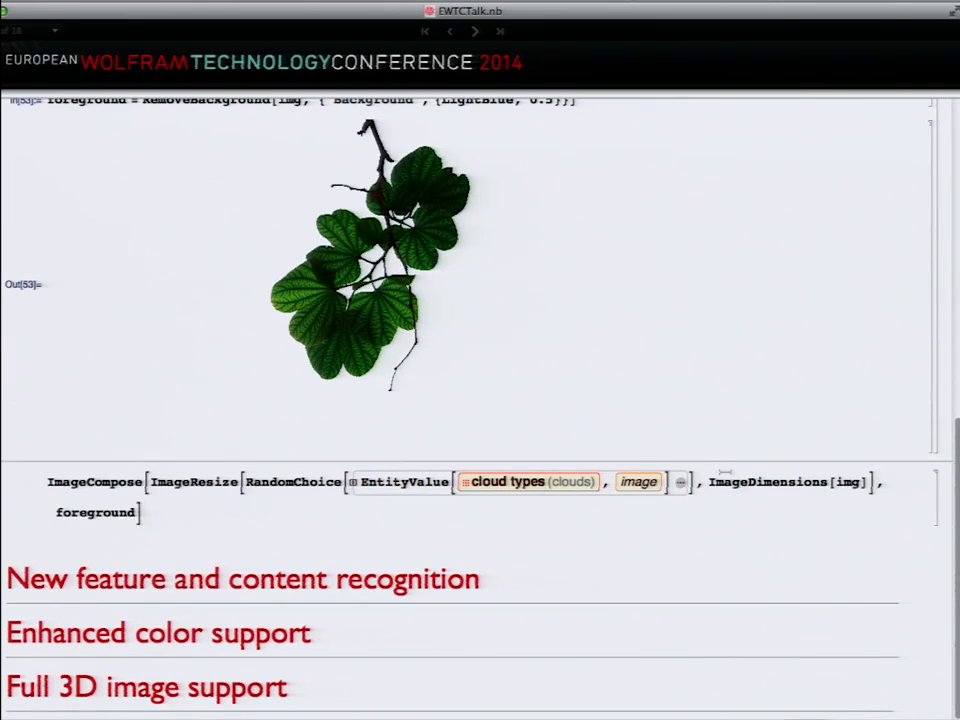
key(shift+Return)
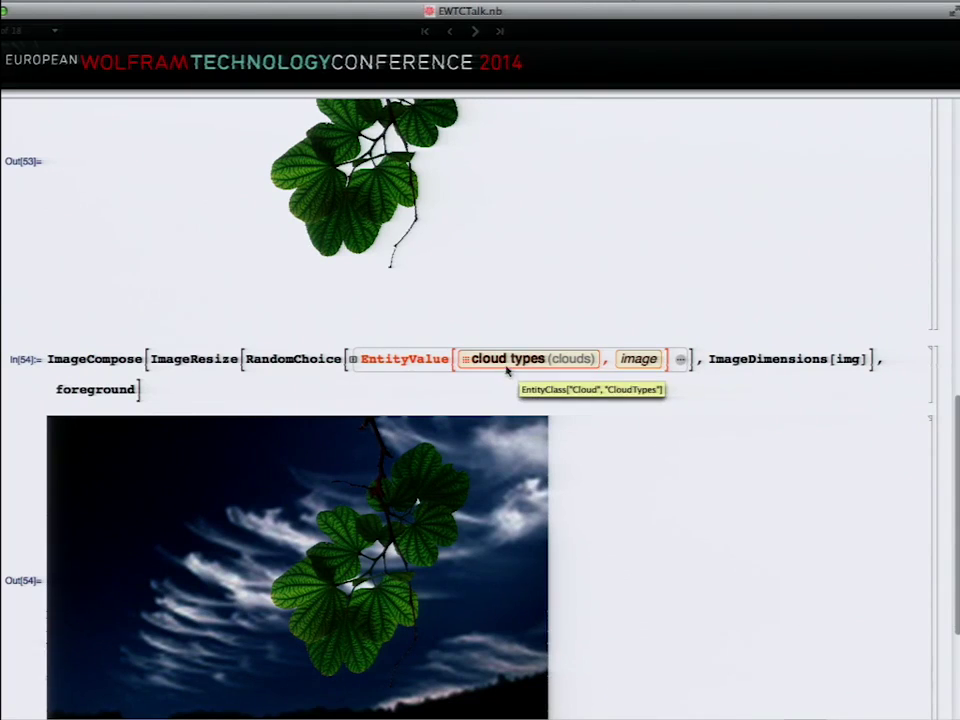
scroll(643, 508, down, 3)
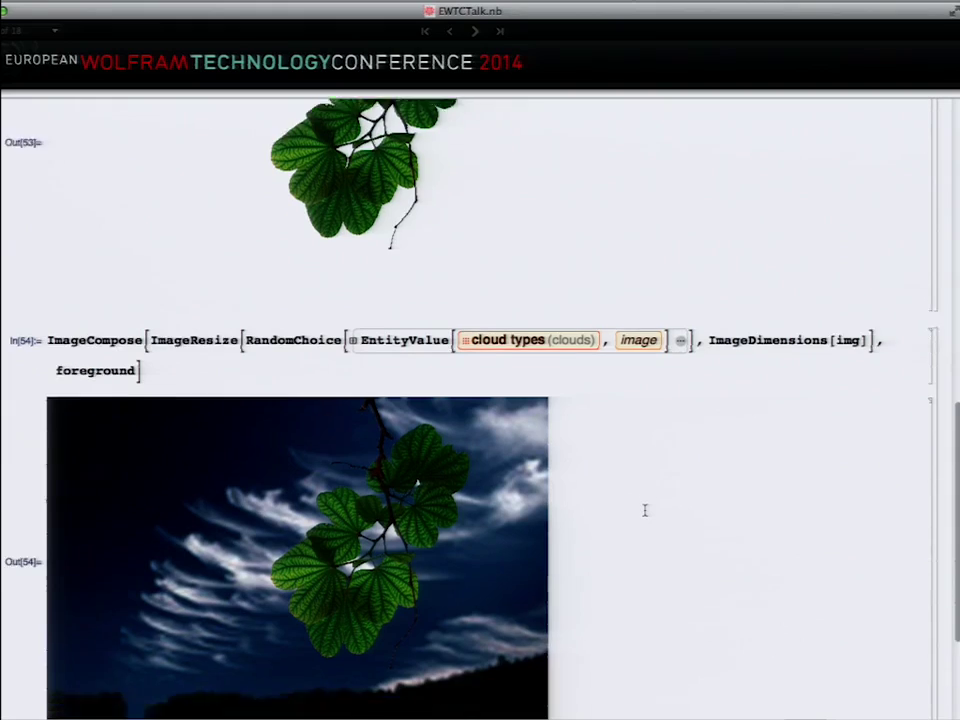
scroll(645, 510, up, 10)
scroll(645, 510, up, 2)
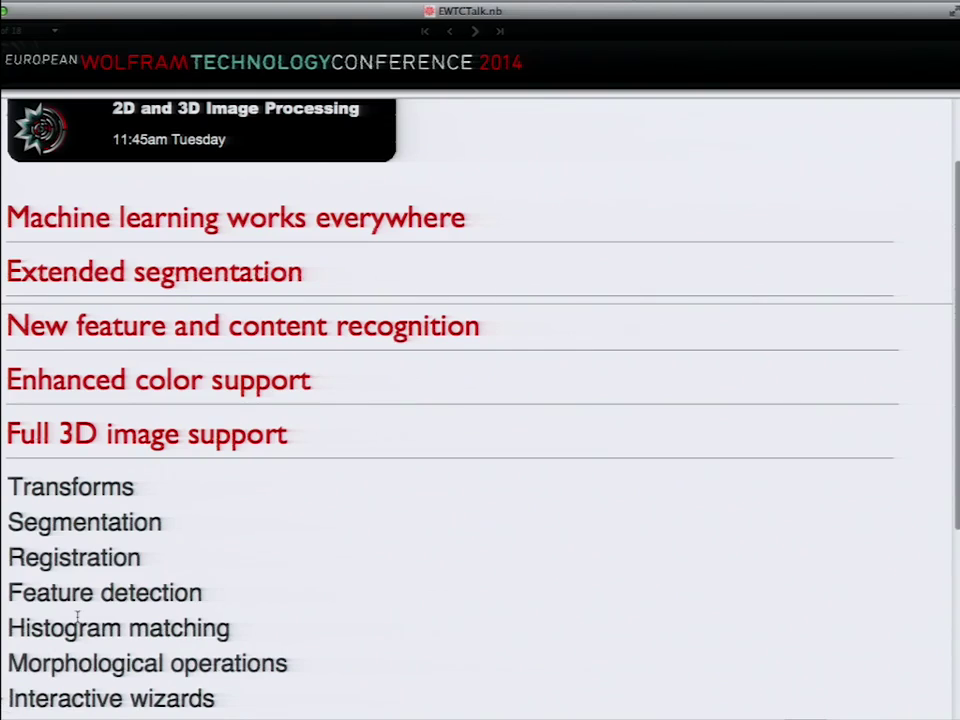
scroll(77, 617, down, 5)
click(184, 589)
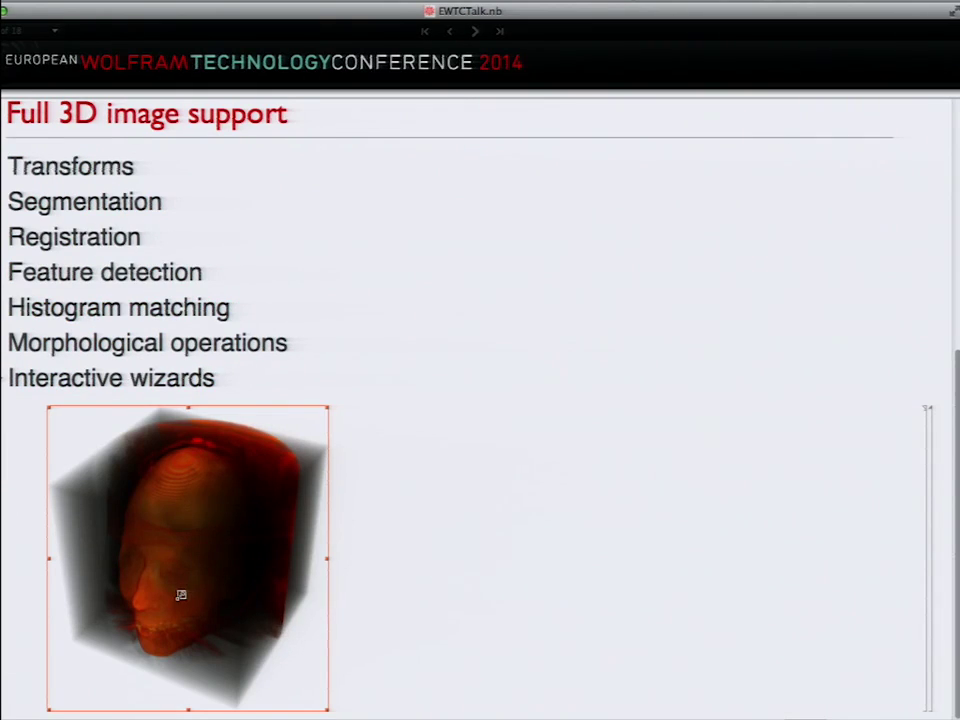
key(super+c)
key(super+n)
key(super+v)
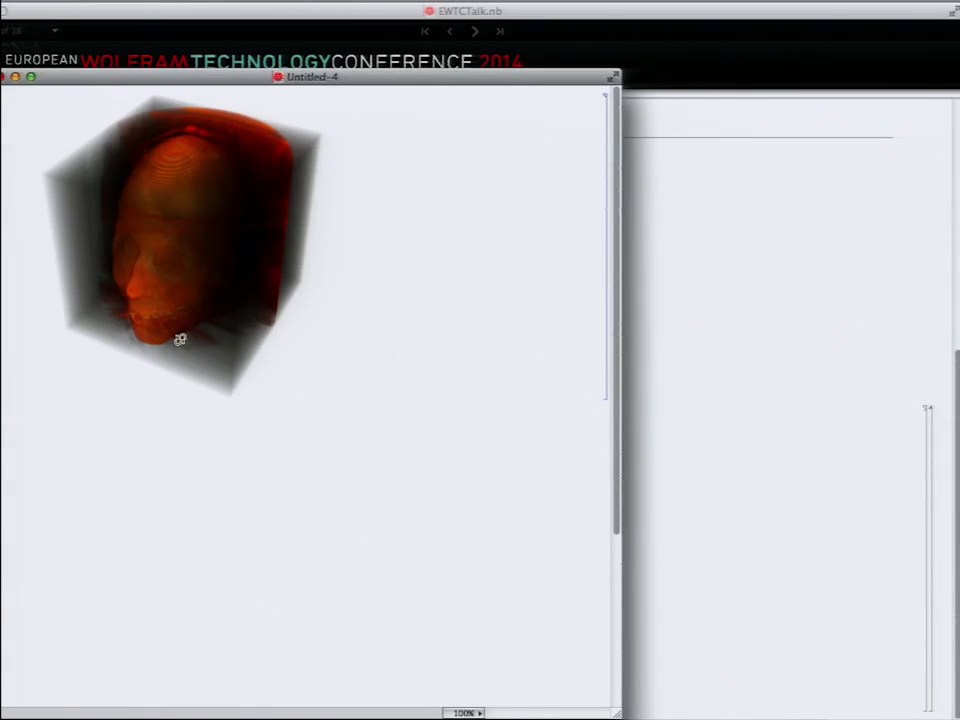
click(178, 288)
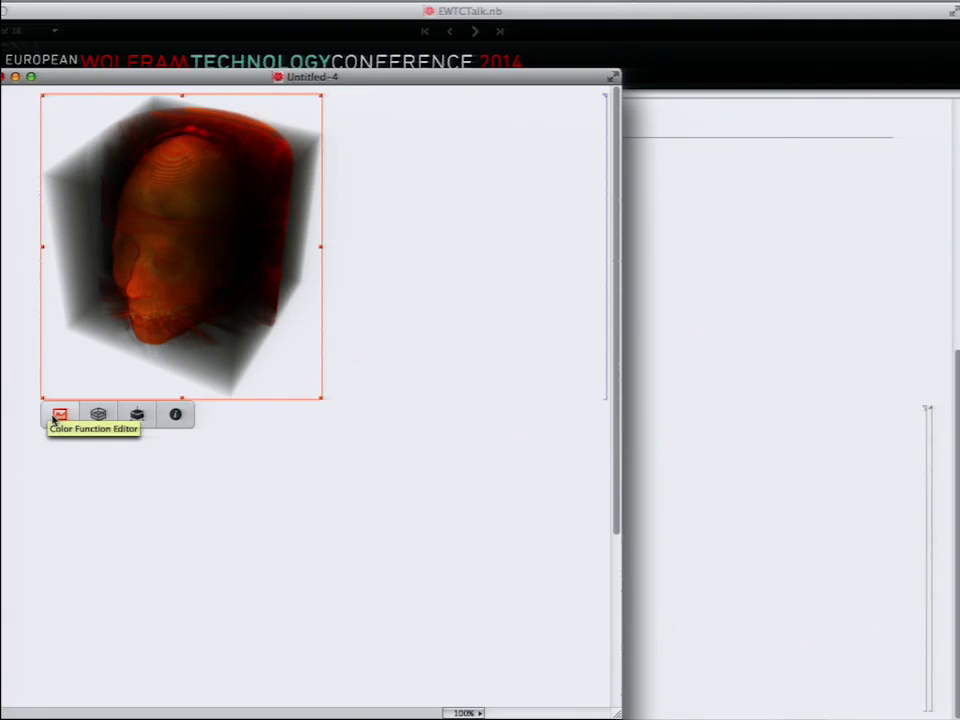
click(56, 417)
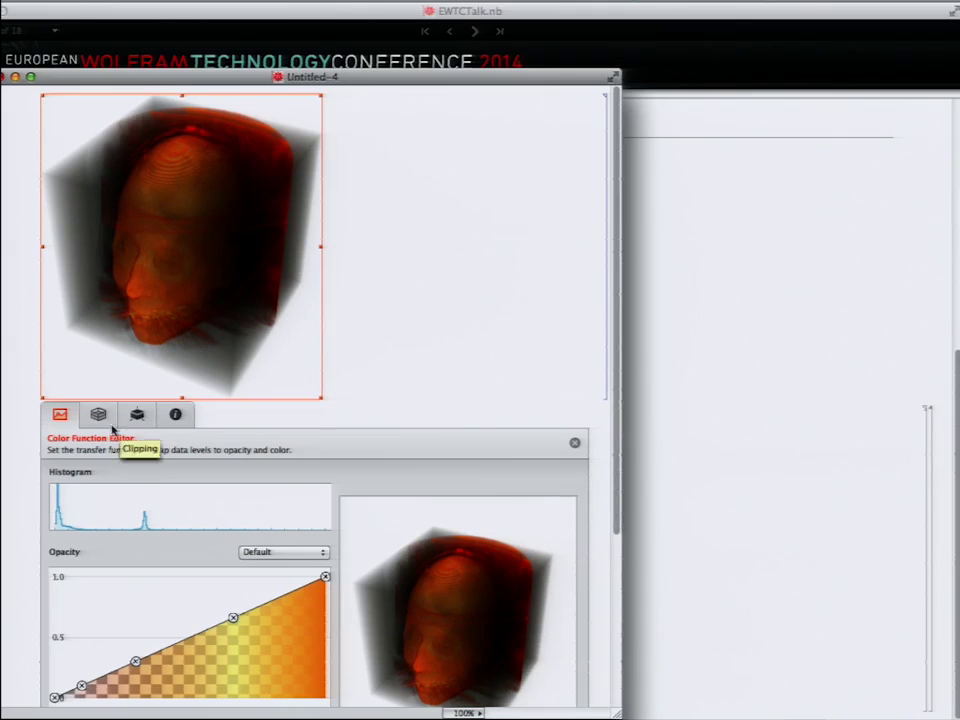
click(100, 419)
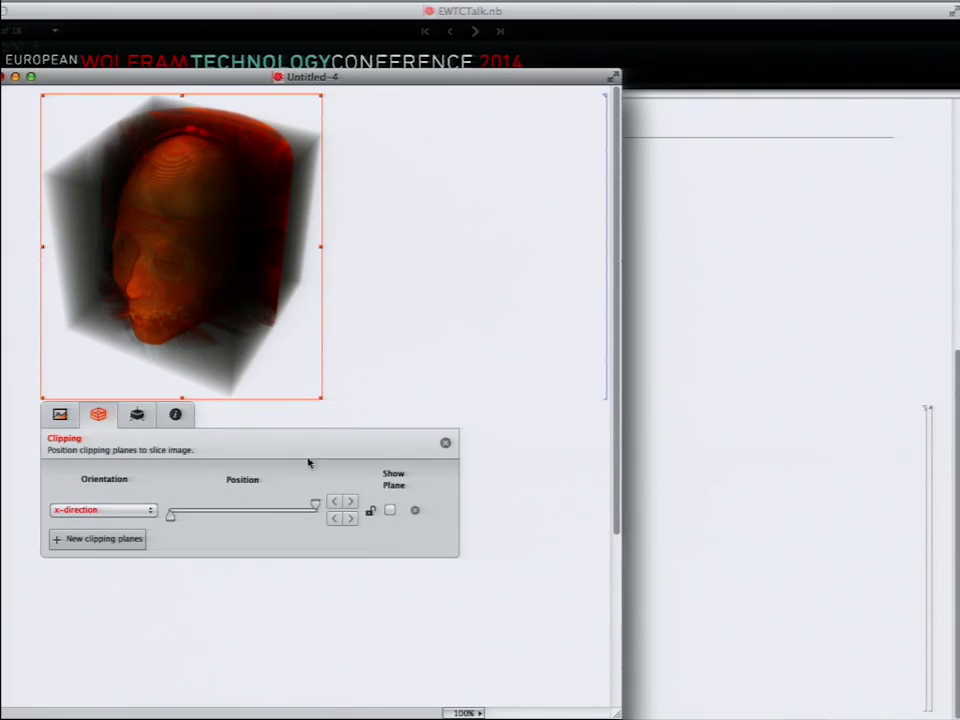
drag(316, 508, 236, 504)
click(150, 510)
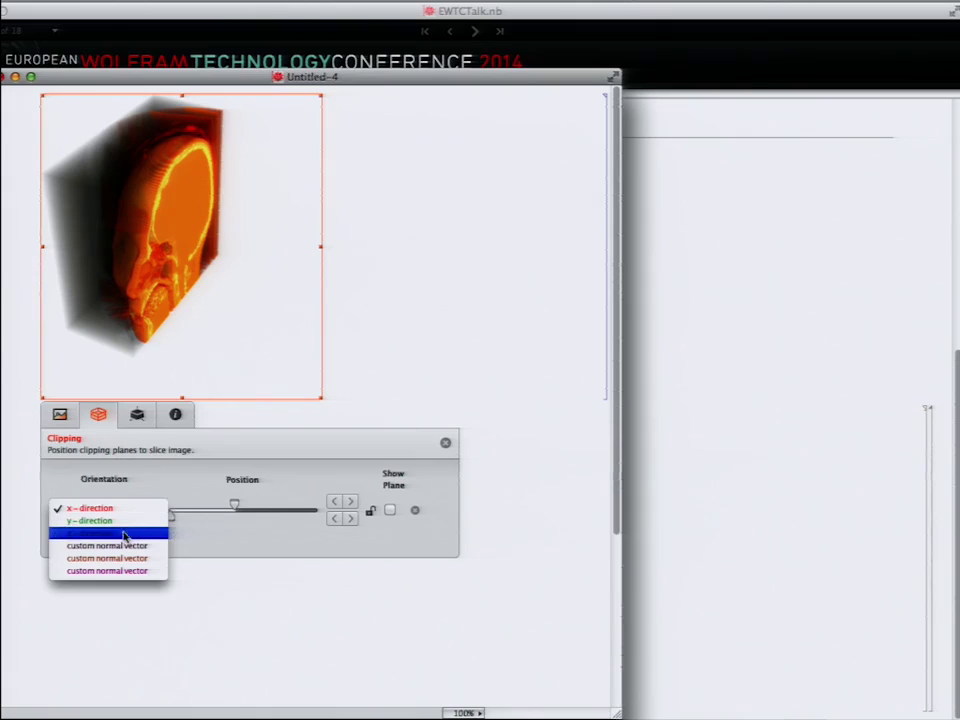
click(118, 545)
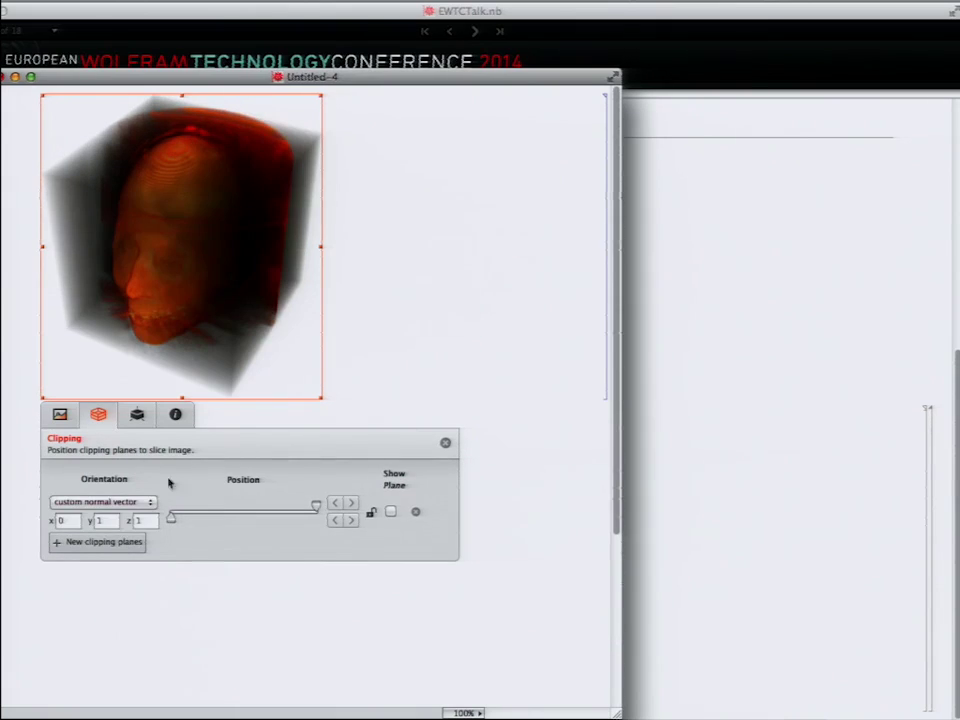
drag(170, 520, 228, 519)
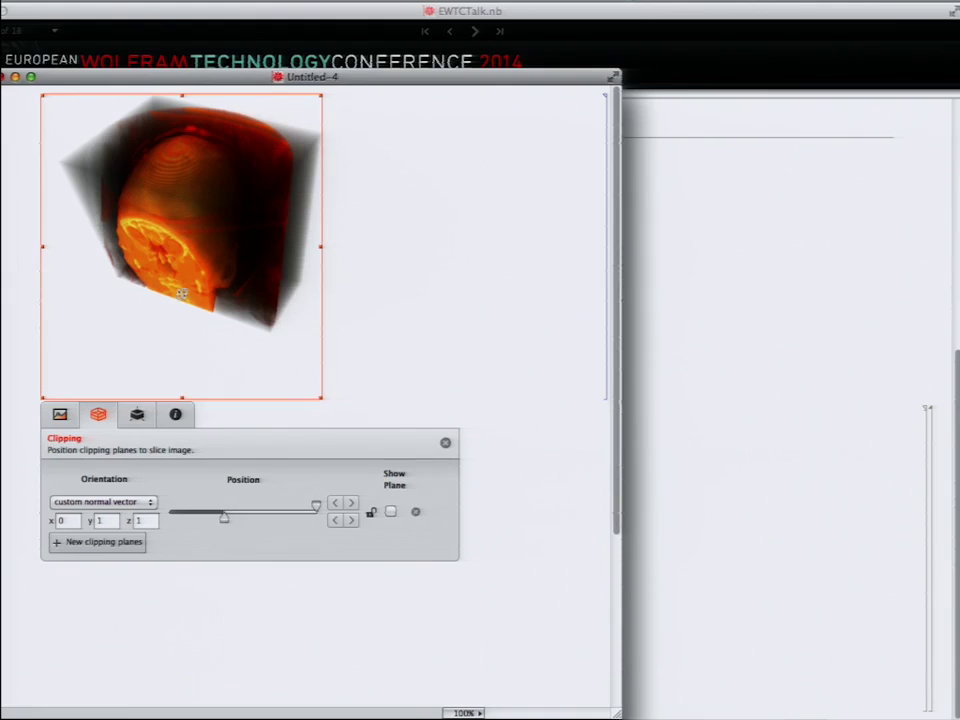
drag(134, 200, 249, 141)
drag(223, 475, 247, 479)
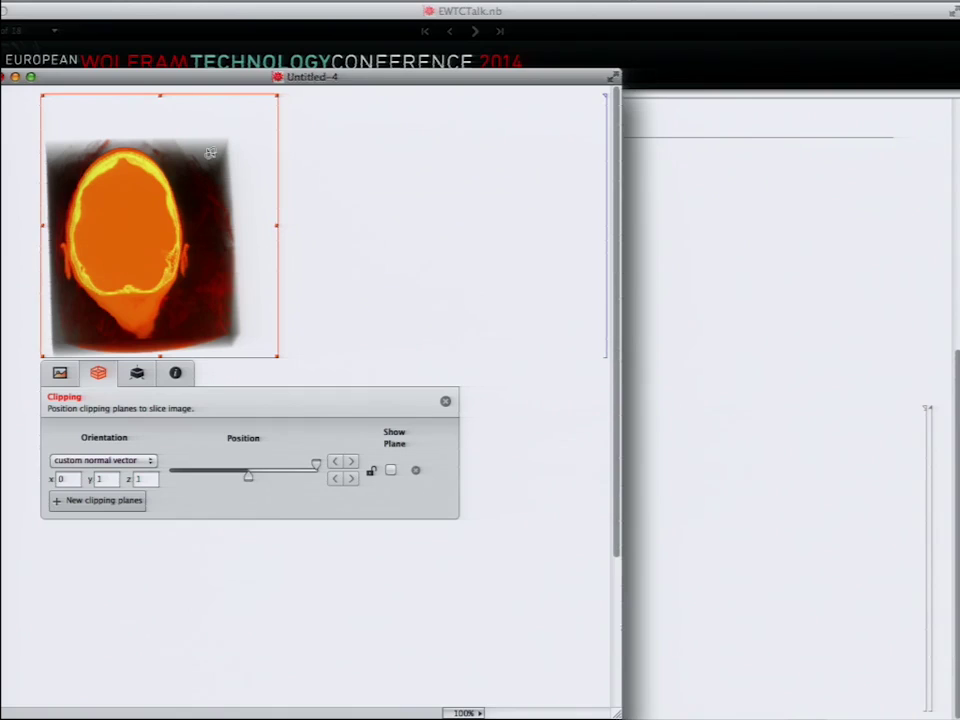
key(super+w)
click(248, 162)
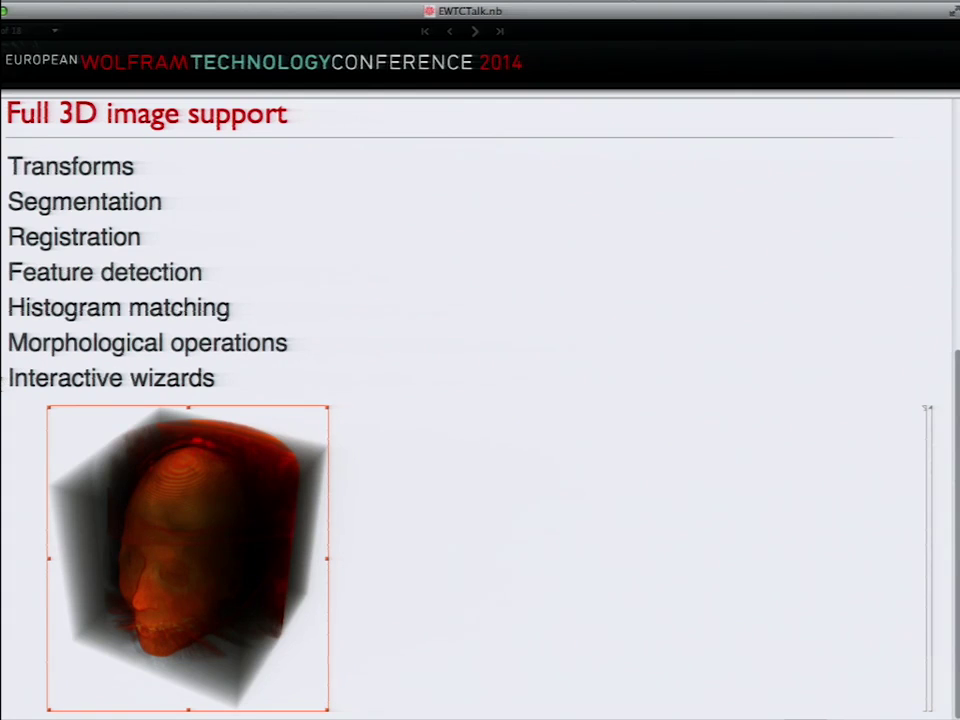
Step: Advance to the Computational Geometry slide and expand the Symbolic regions section
scroll(2, 385, up, 5)
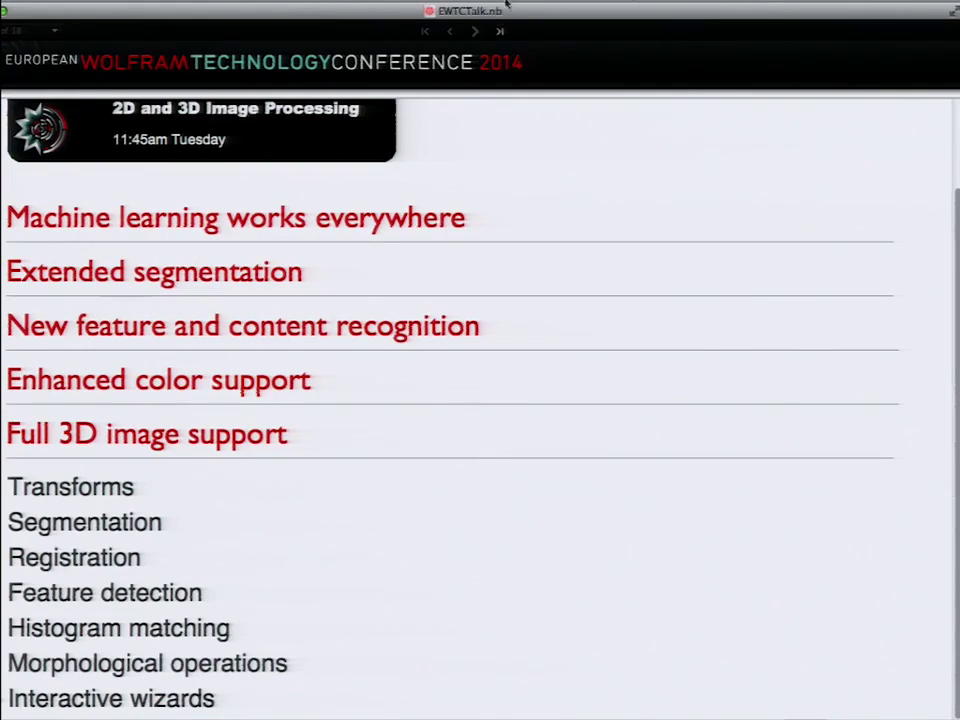
click(478, 33)
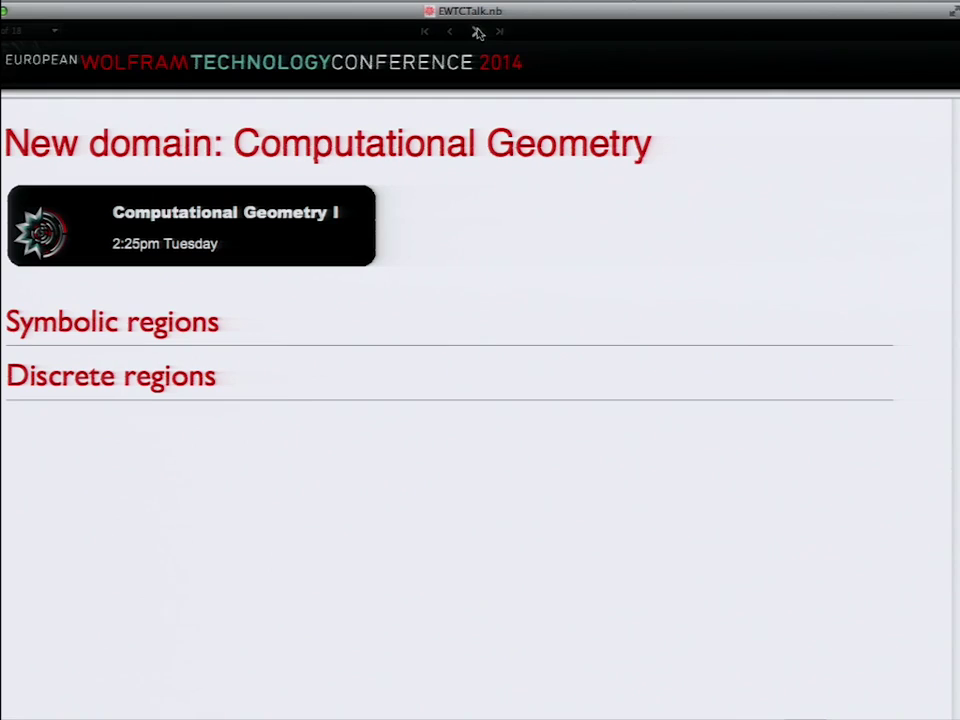
click(101, 330)
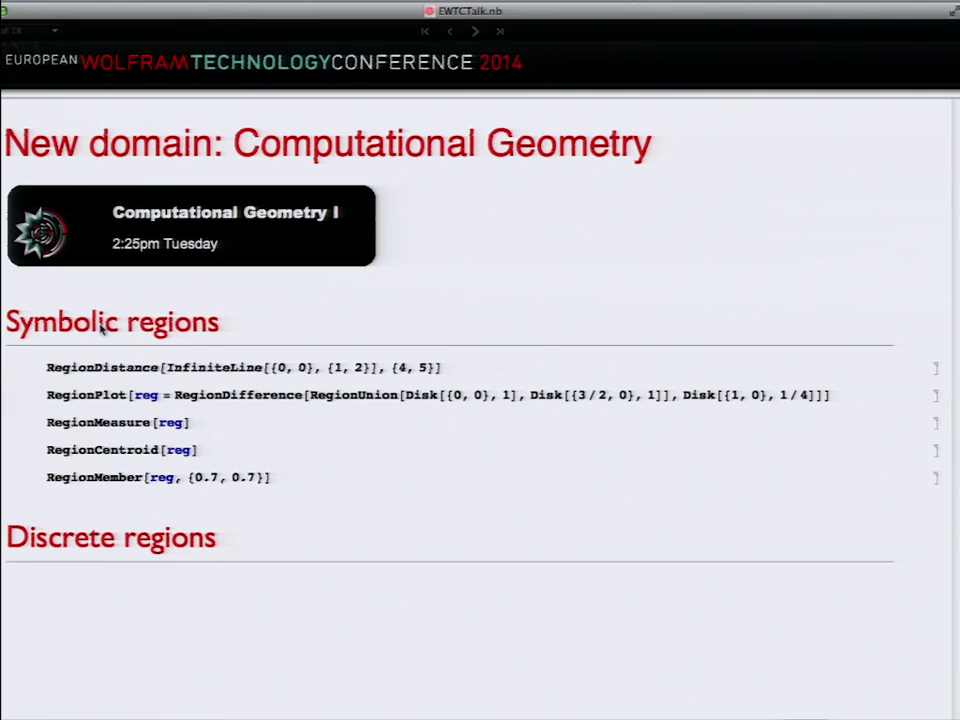
Step: Compute RegionDistance from InfiniteLine[{0, 0}, {1, 2}] to {4, 5}, giving 3/√5
double_click(247, 367)
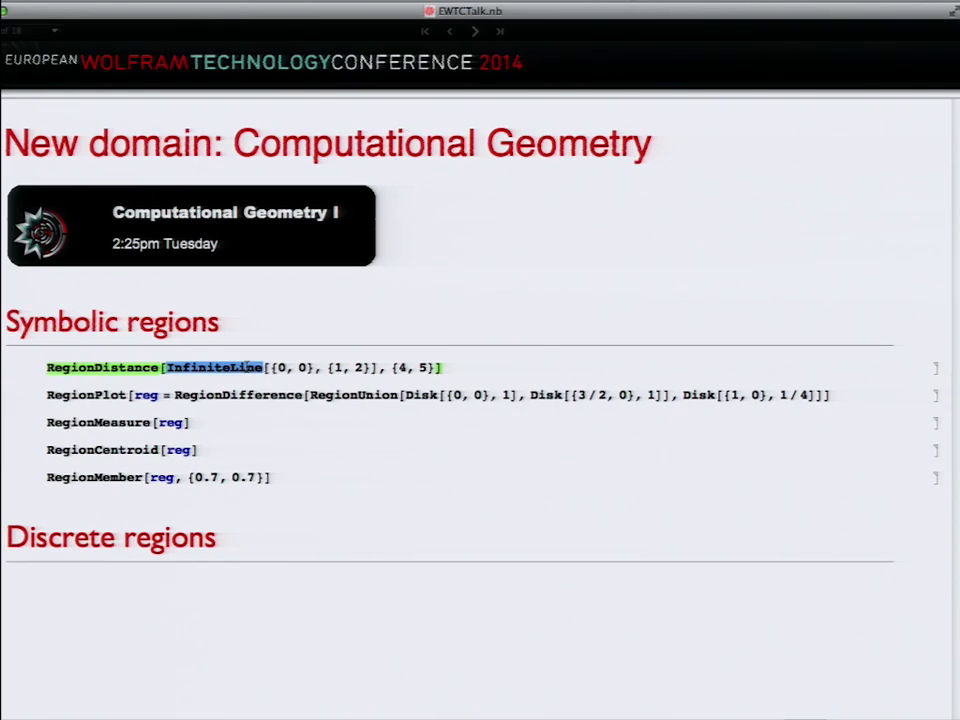
click(247, 367)
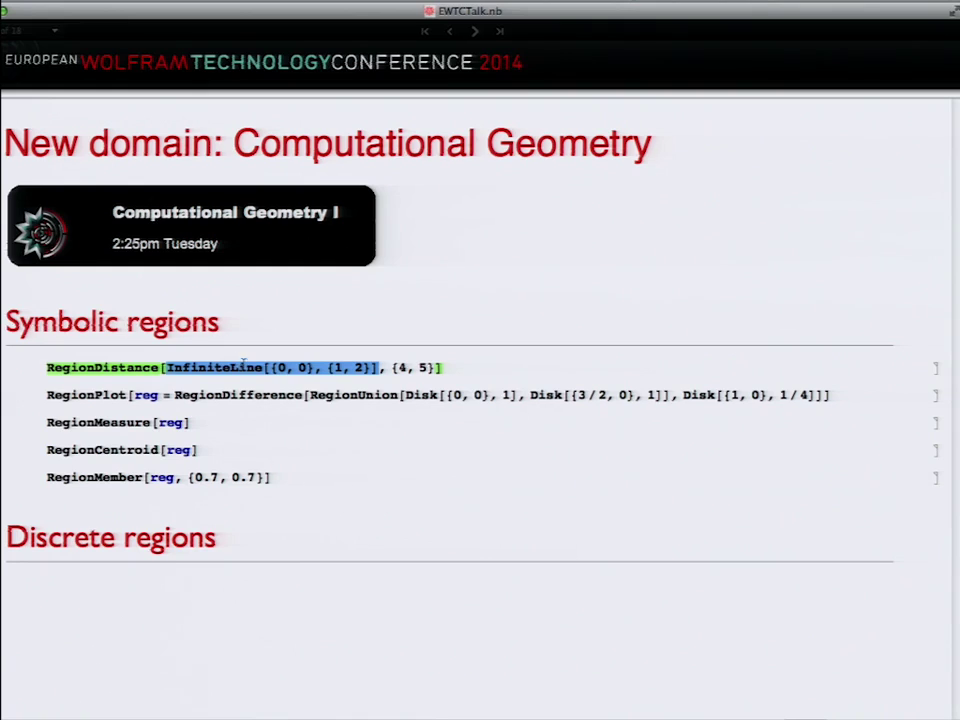
click(316, 367)
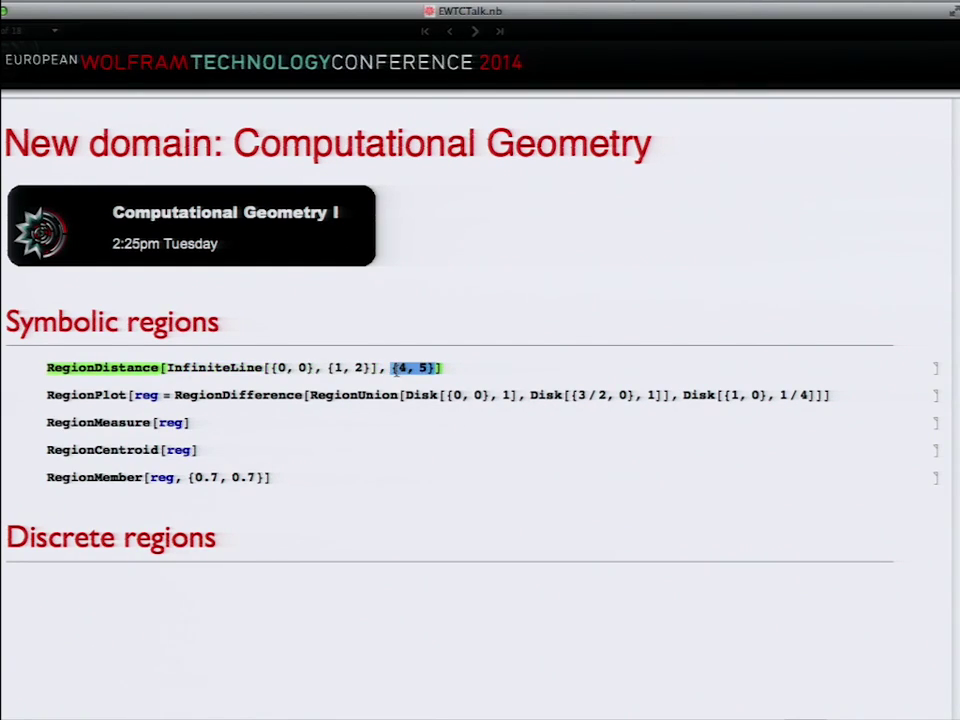
click(452, 368)
key(shift+Return)
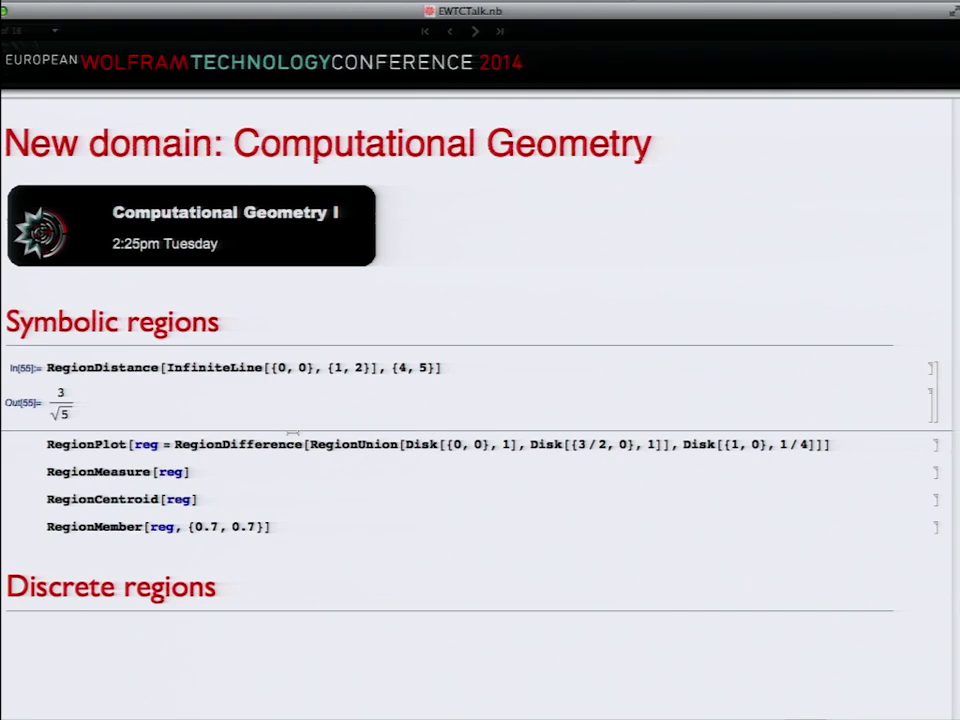
Step: Plot reg, the RegionDifference of overlapping disks, with RegionPlot
double_click(238, 446)
double_click(360, 444)
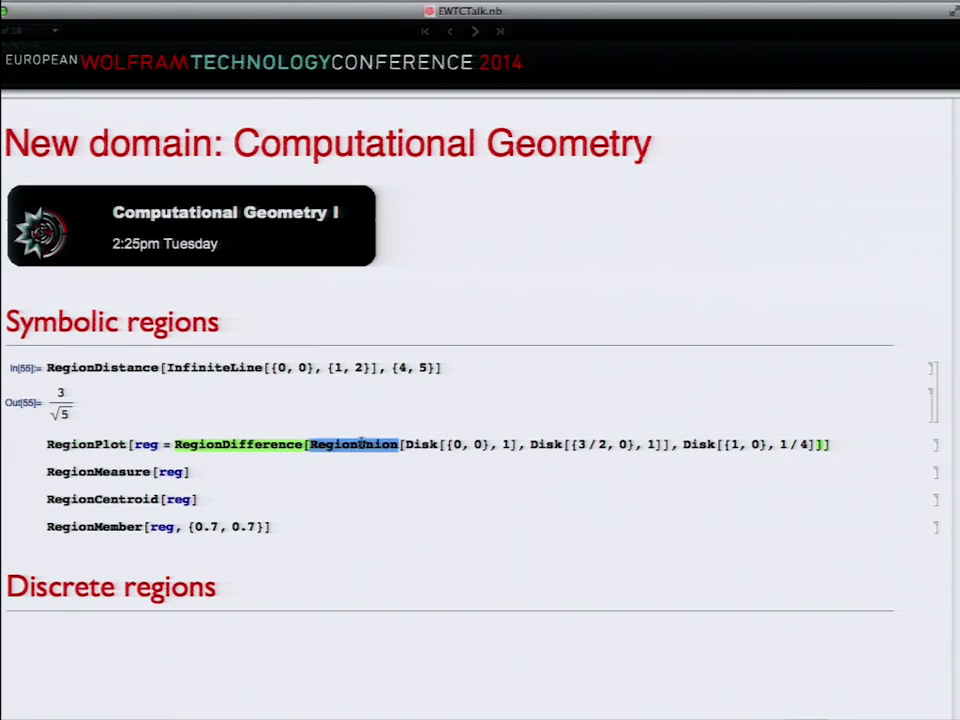
click(360, 444)
key(shift+Return)
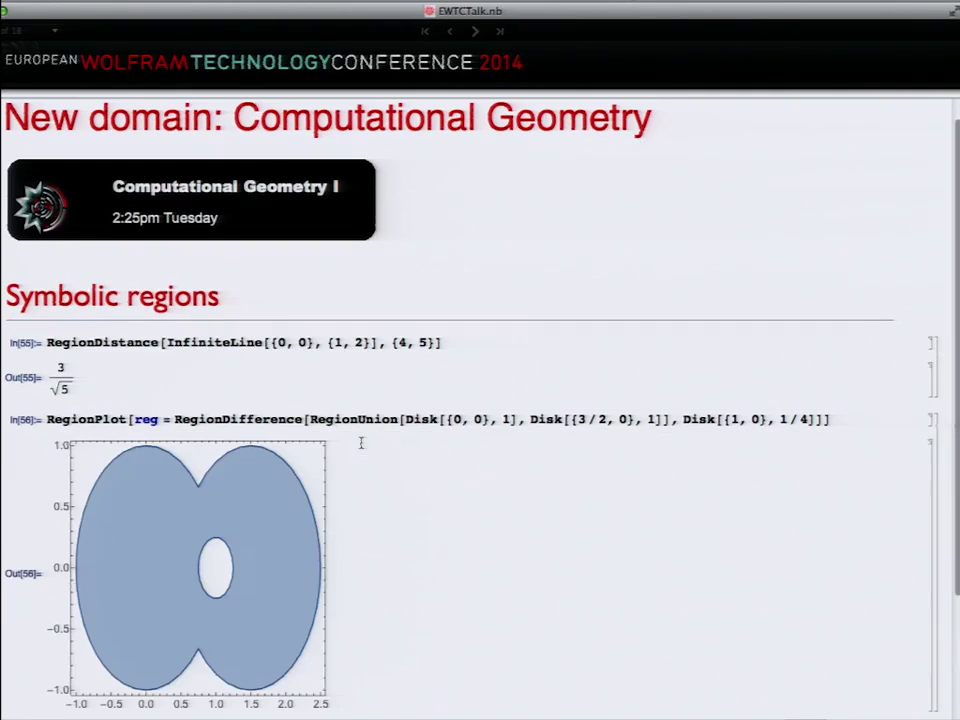
scroll(361, 443, down, 3)
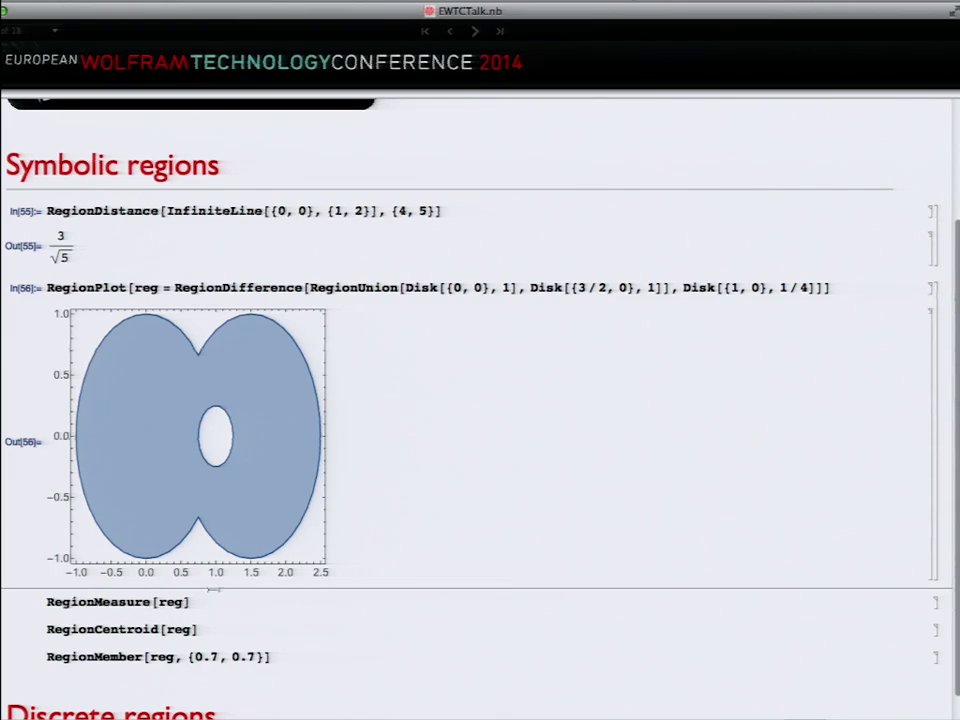
Step: Compute RegionMeasure[reg] and RegionCentroid[reg]
click(203, 600)
key(shift+Return)
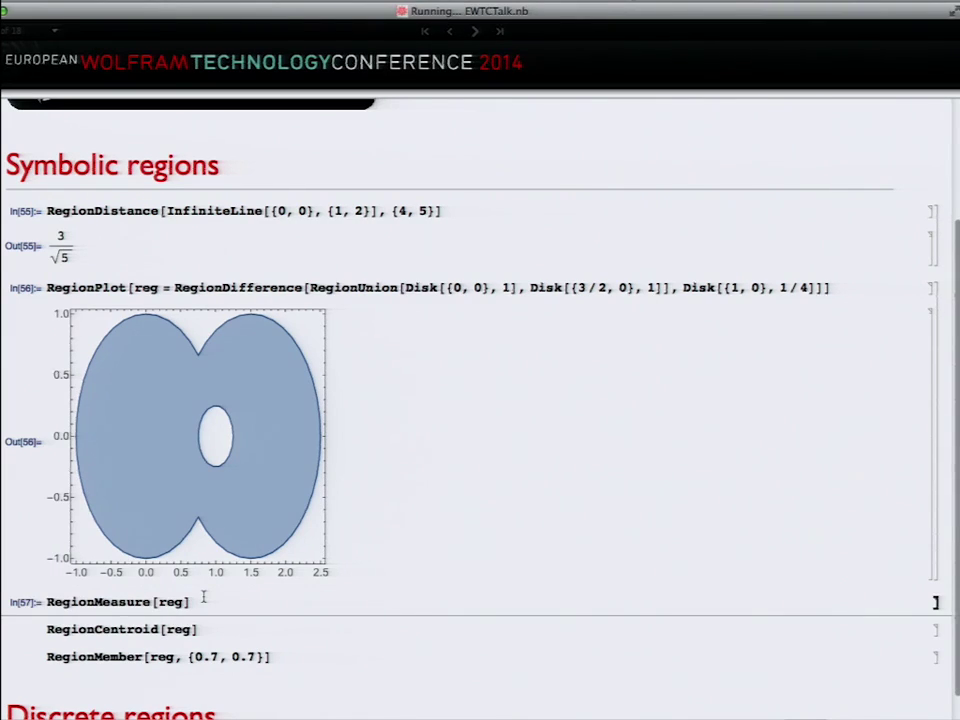
click(204, 626)
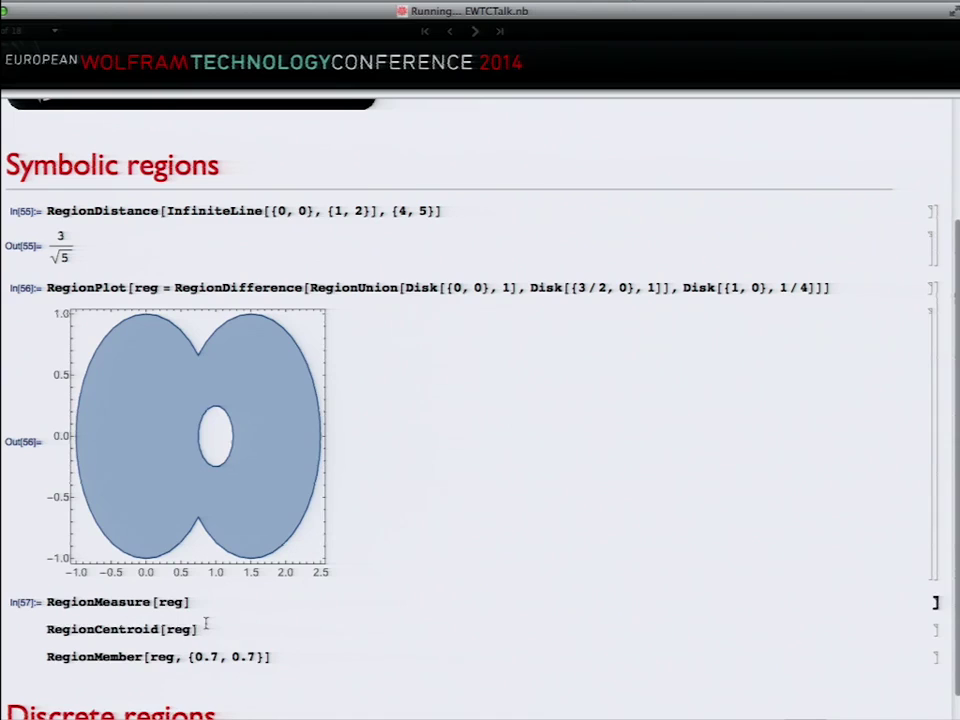
key(shift+Return)
Step: Check with RegionMember that {0.7, 0.7} lies inside reg, returning True
scroll(206, 624, down, 2)
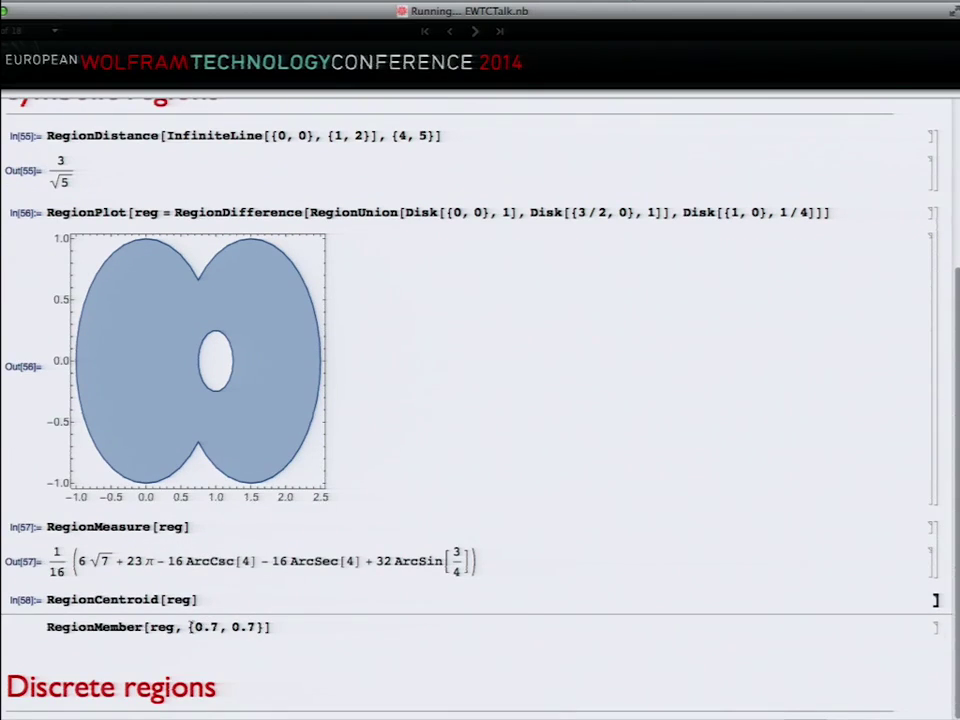
click(288, 628)
key(shift+Return)
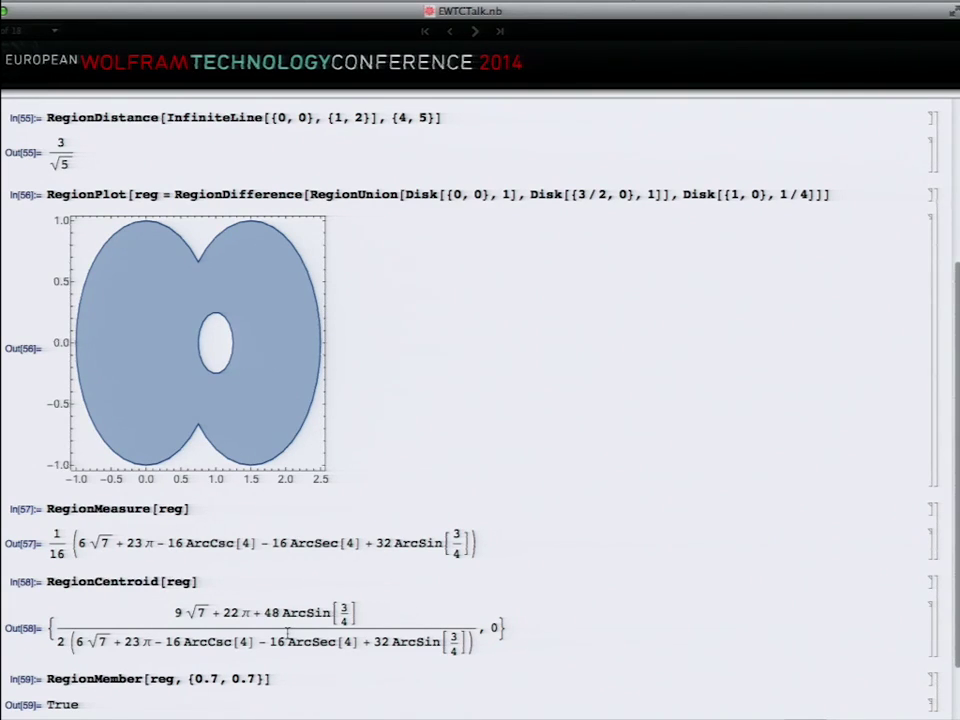
scroll(287, 633, down, 2)
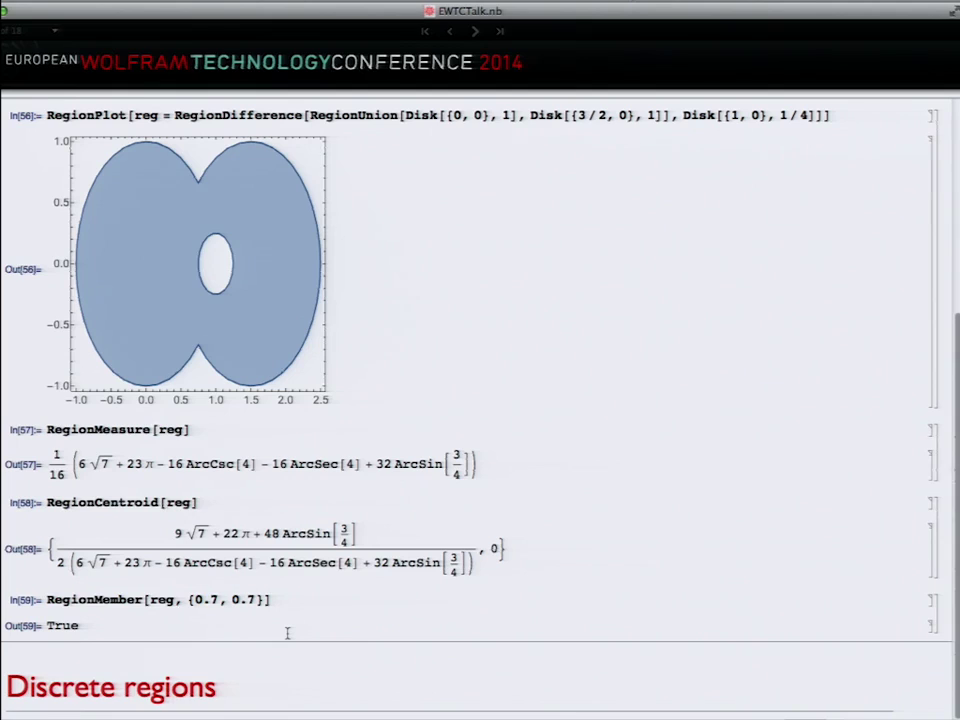
scroll(287, 633, up, 2)
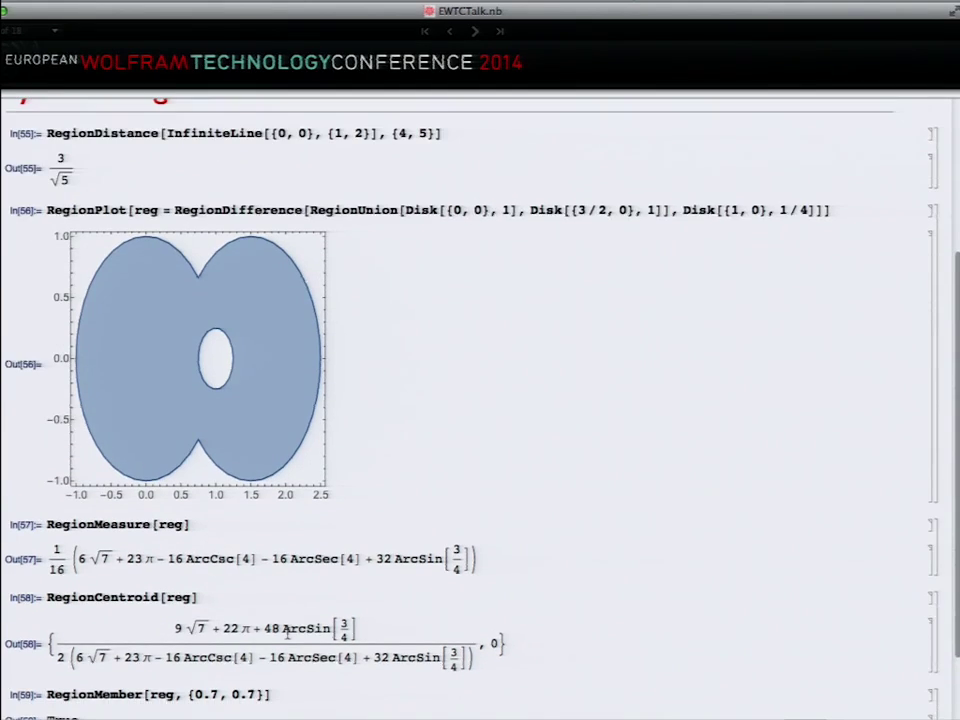
scroll(287, 633, up, 5)
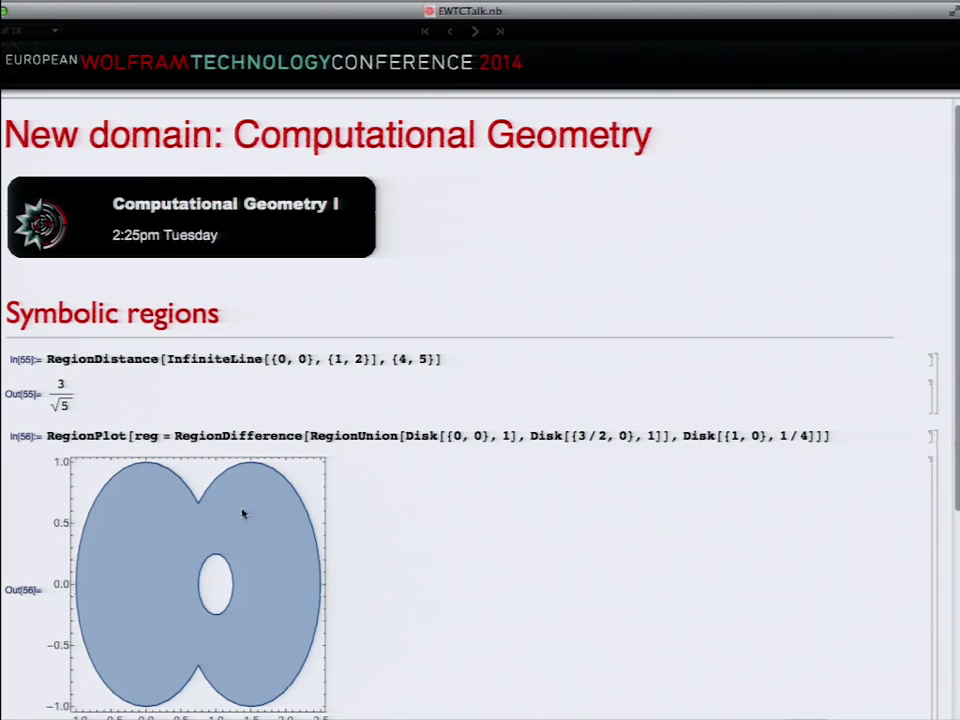
Step: Re-evaluate RegionDistance with direction {1, f}, then collapse Symbolic regions and open Discrete regions
double_click(120, 311)
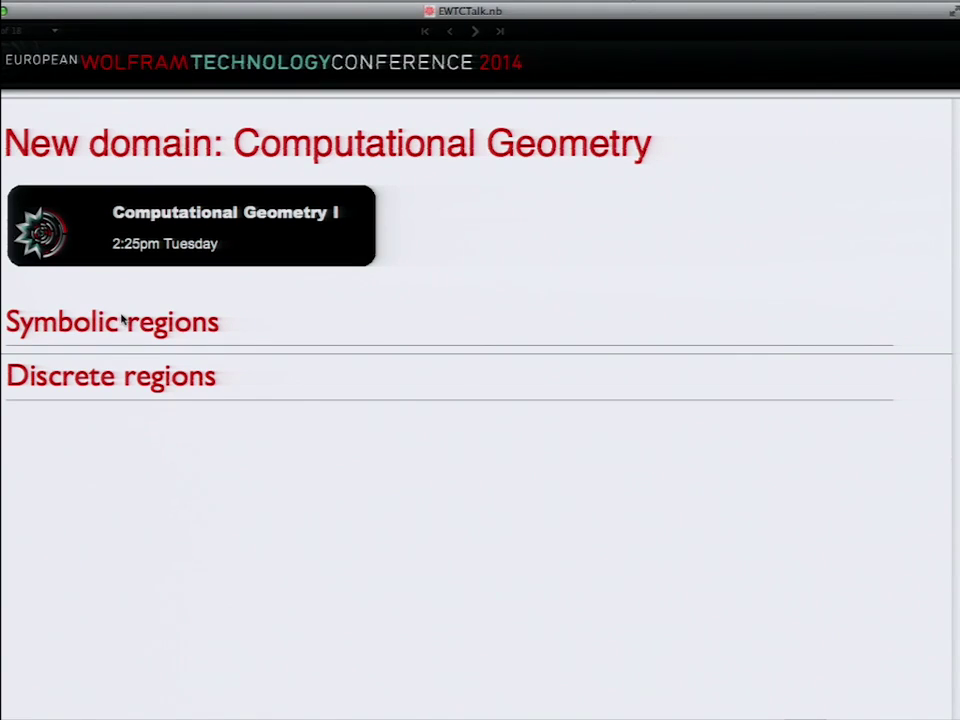
double_click(121, 318)
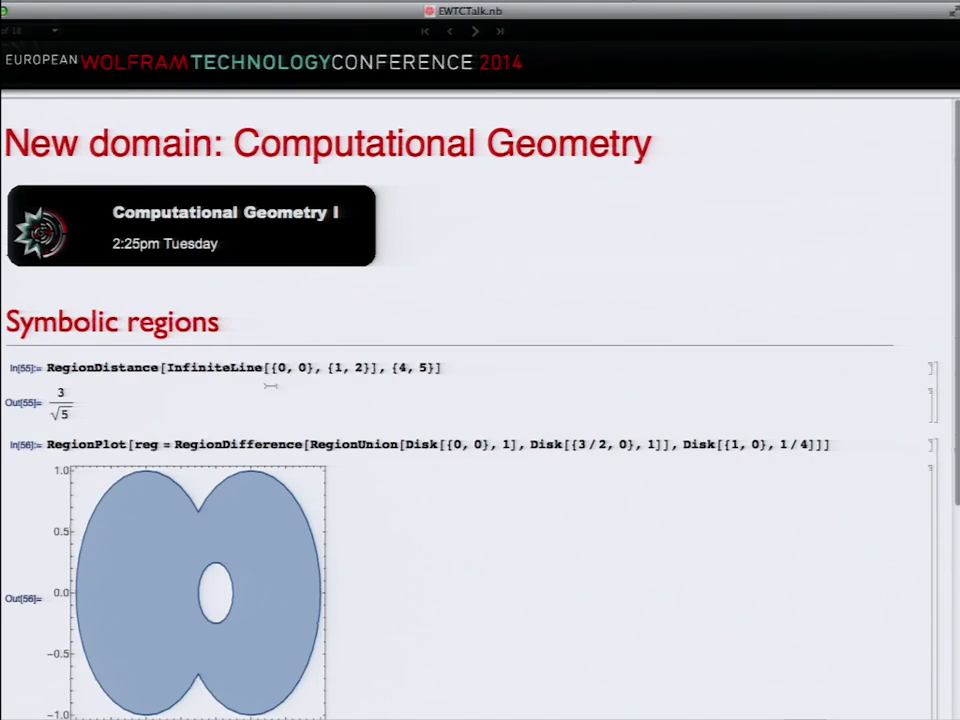
double_click(356, 368)
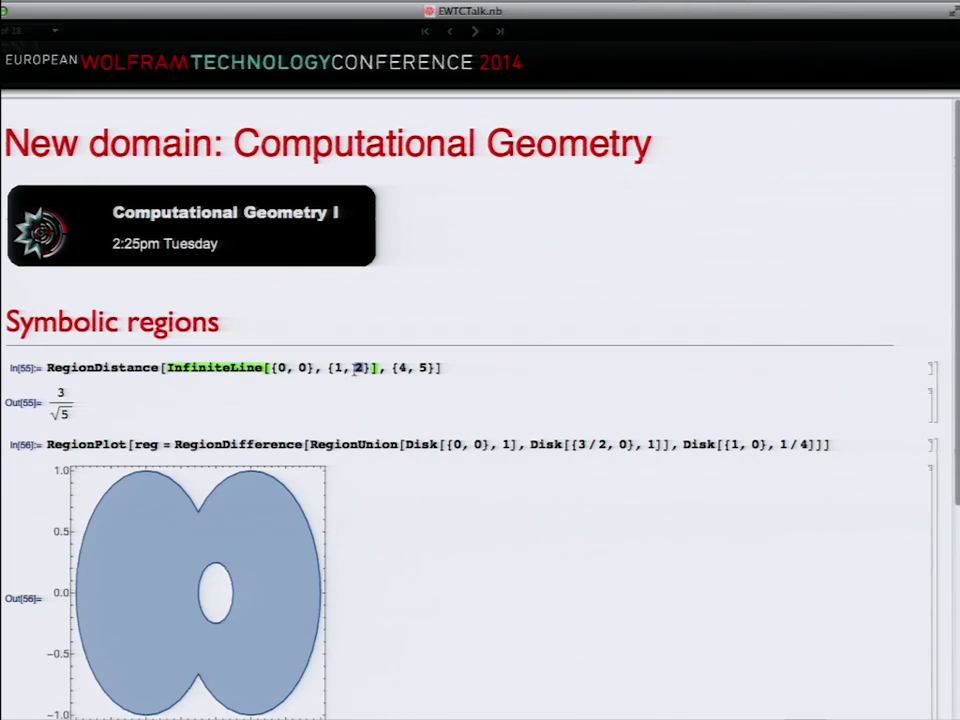
text(f)
key(shift+Return)
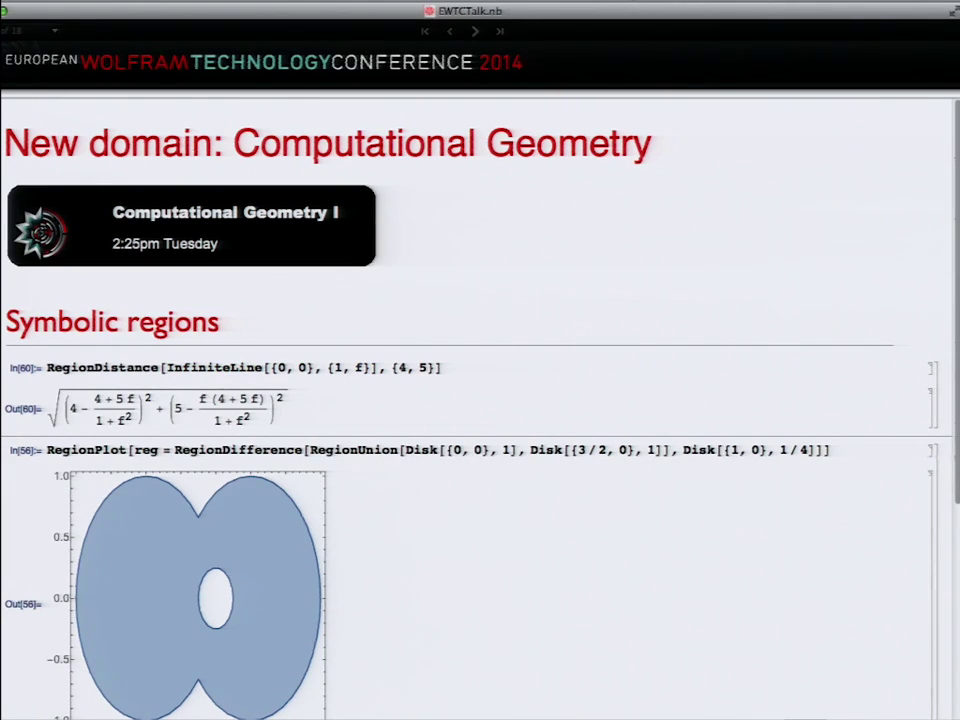
click(110, 328)
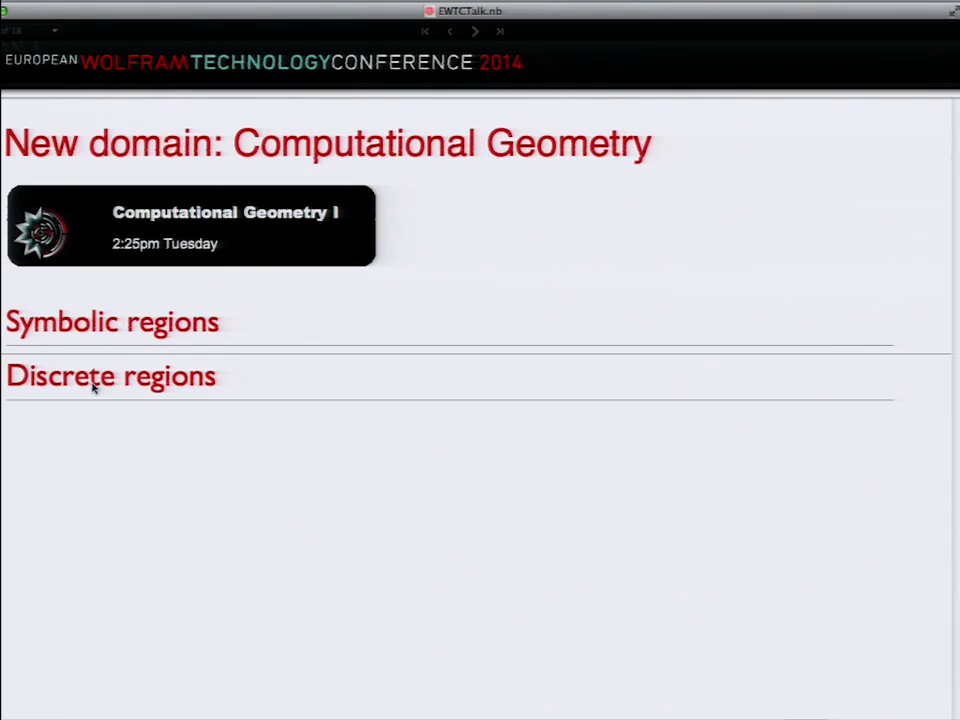
click(93, 387)
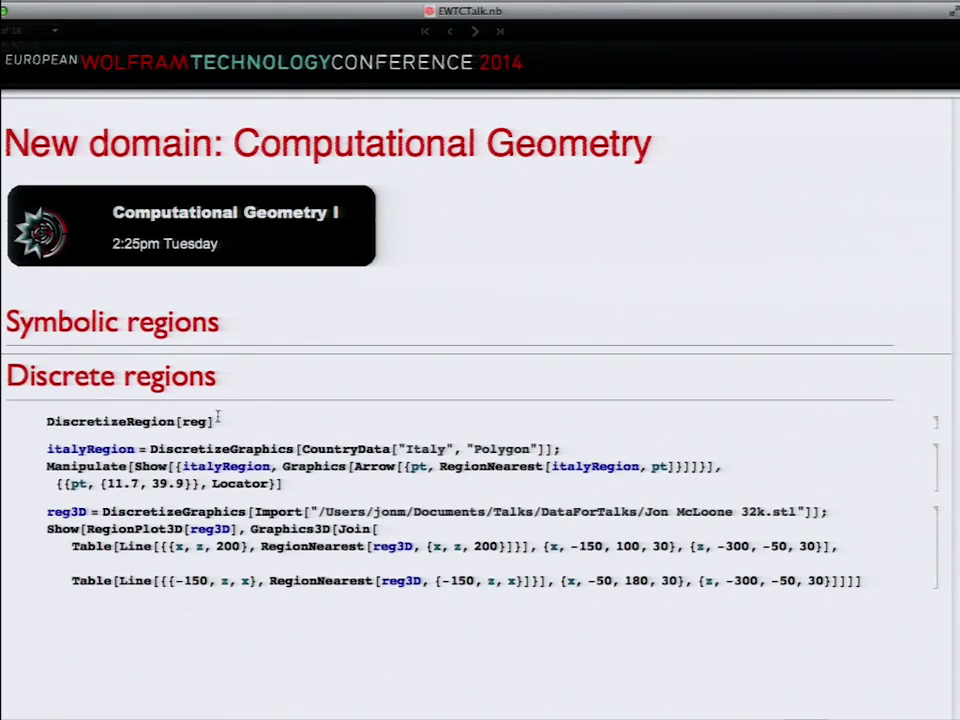
Step: Mesh the two-disk region with DiscretizeRegion[reg] and run the italyRegion nearest-point cell
key(shift+Return)
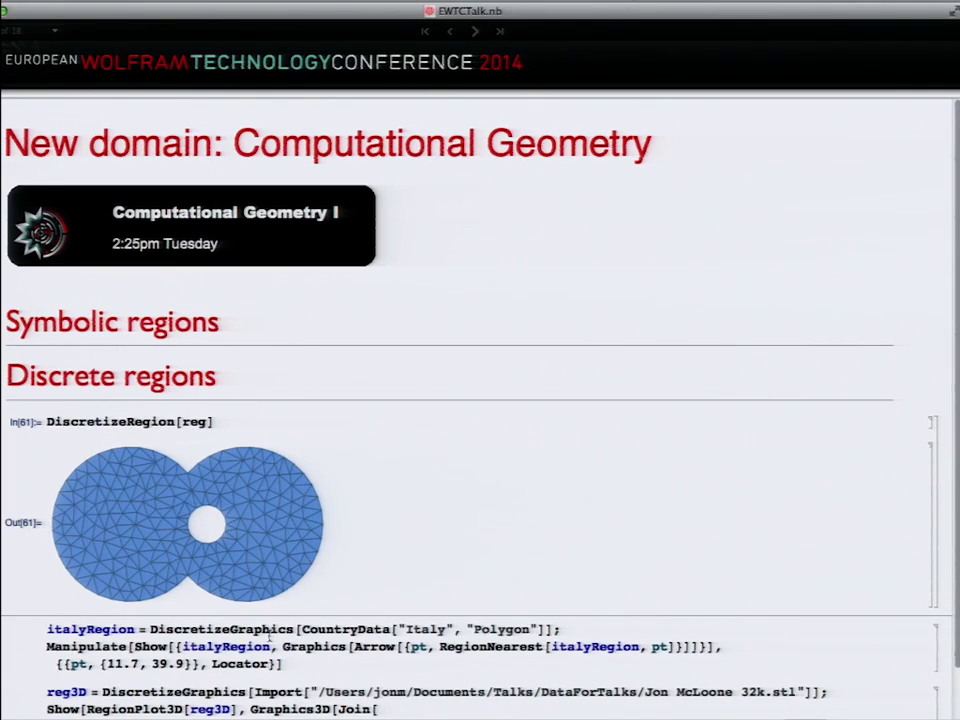
key(shift+Return)
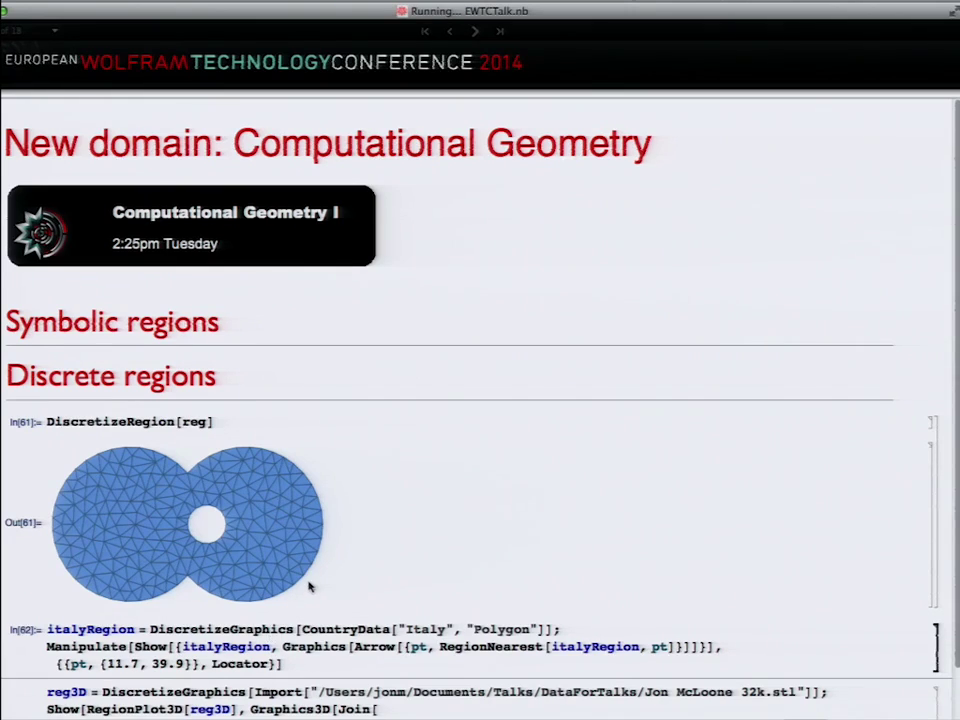
Step: Move the Italy map probe beside the coast and highlight the CountryData argument
scroll(456, 443, down, 1)
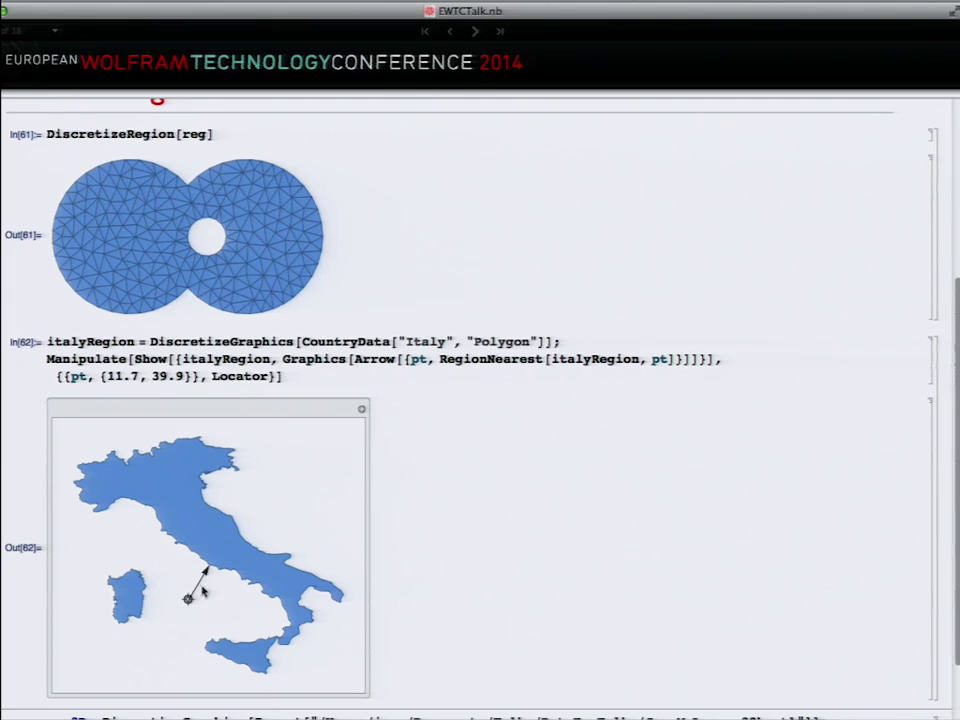
drag(192, 603, 200, 601)
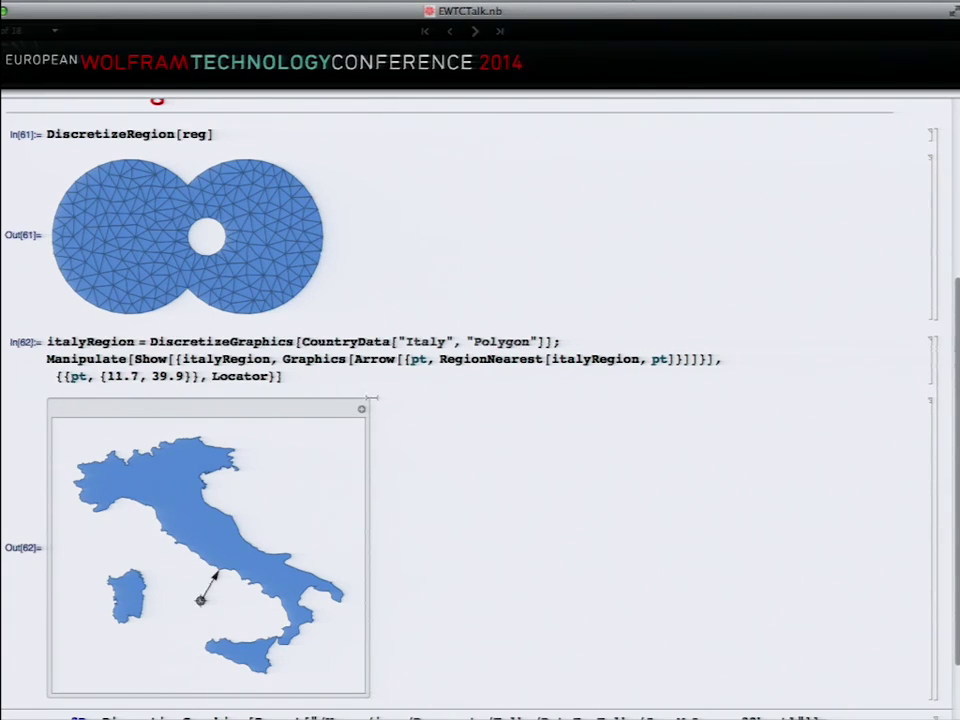
double_click(329, 340)
click(329, 340)
click(329, 340)
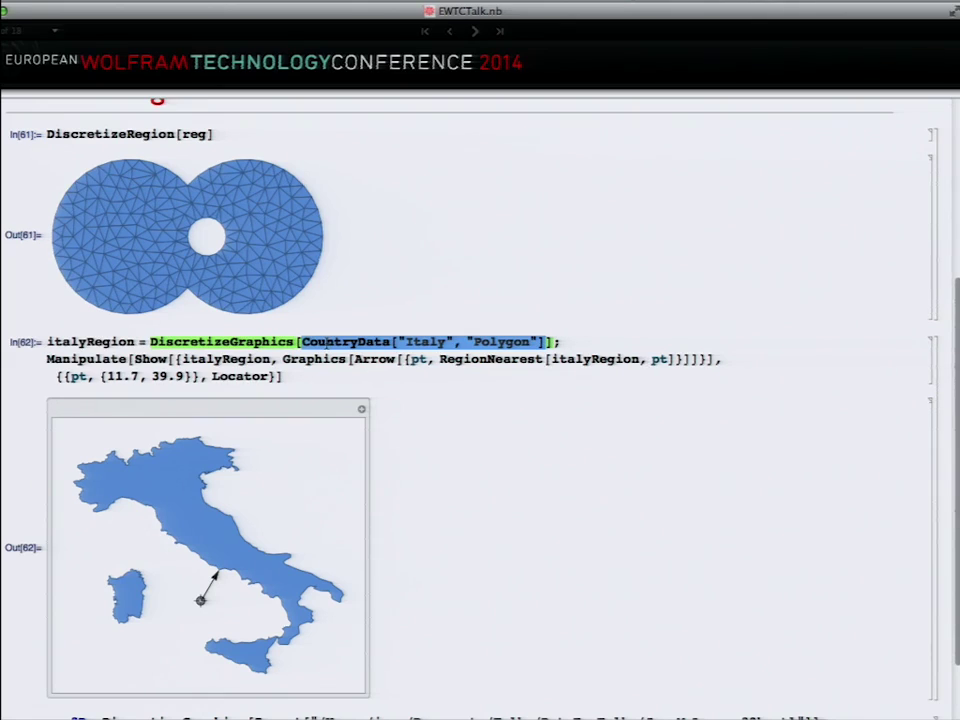
Step: Highlight DiscretizeGraphics and RegionNearest in the code and select the reg3D face example
double_click(240, 342)
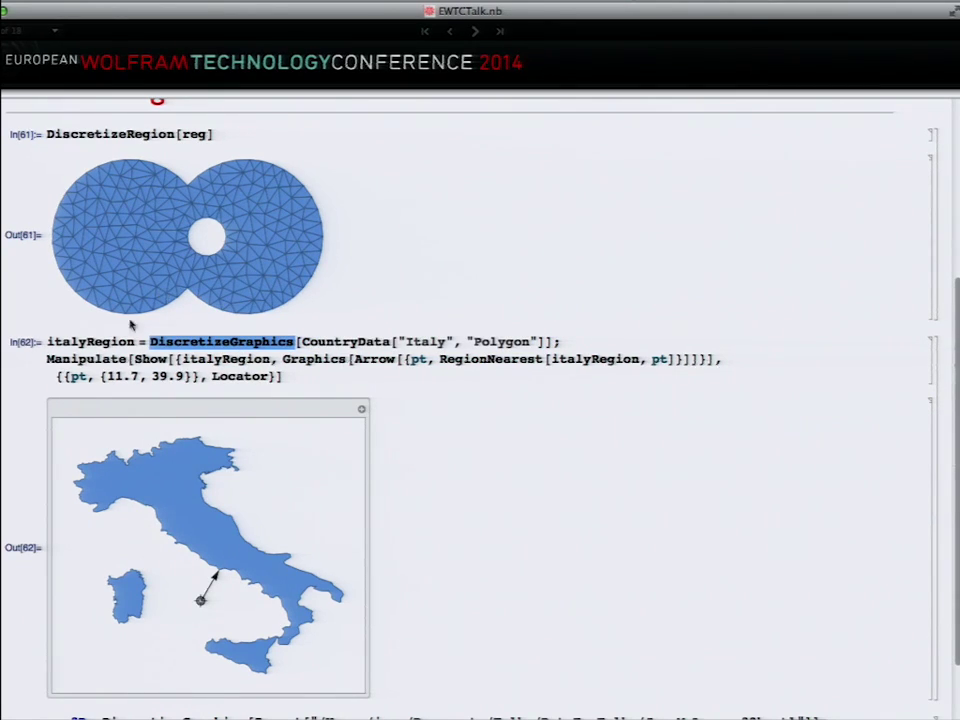
double_click(508, 358)
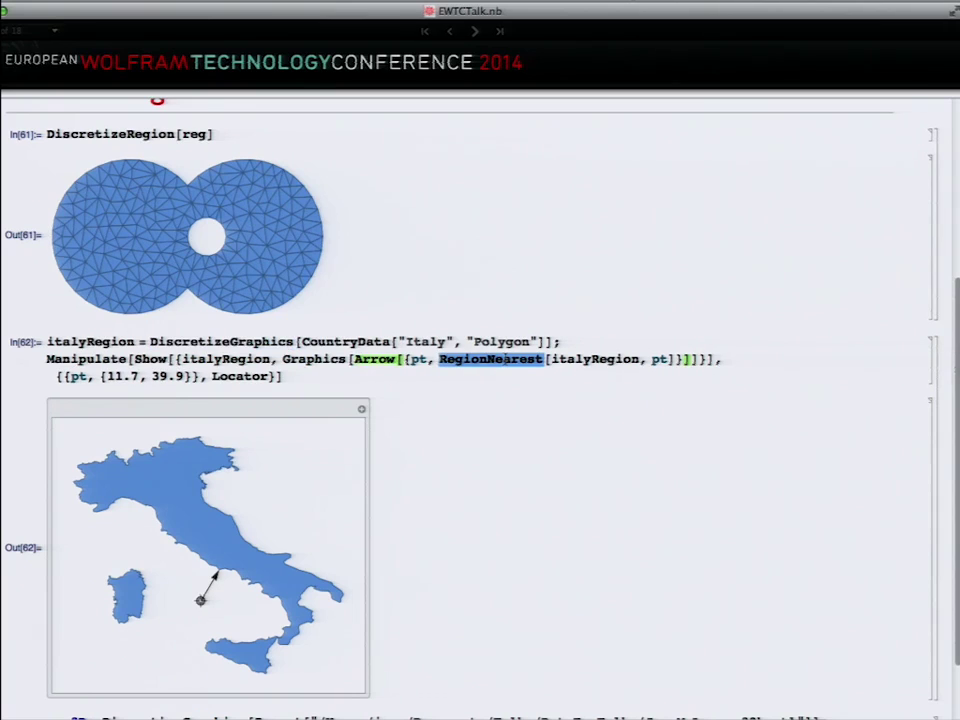
scroll(506, 358, down, 3)
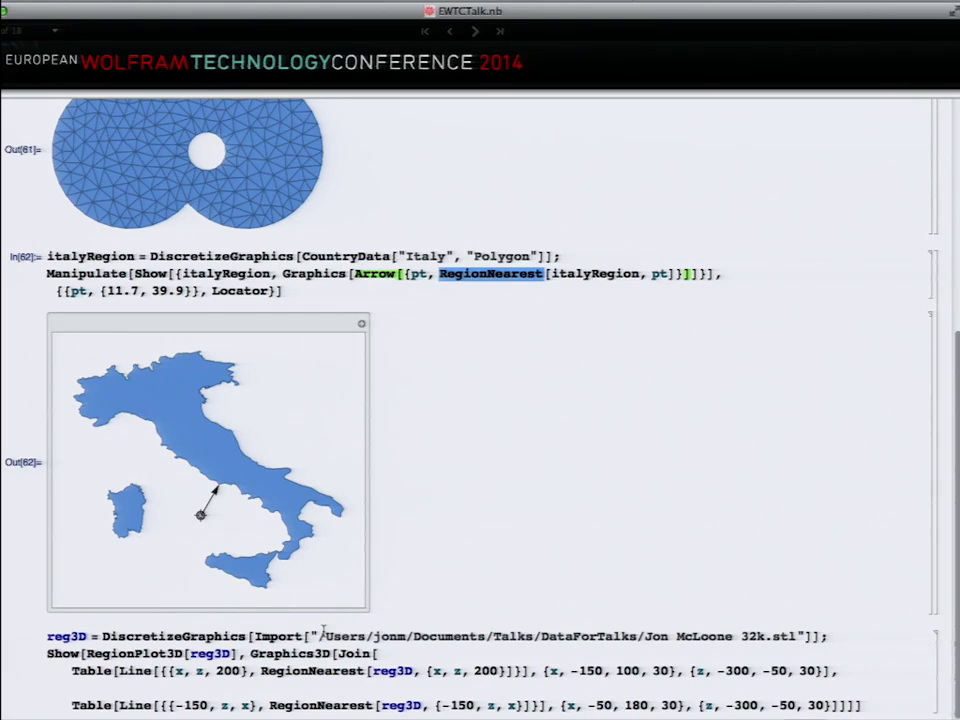
click(321, 635)
Step: Evaluate the reg3D face nearest-point example and rotate the 3D model to face forward
key(shift+Return)
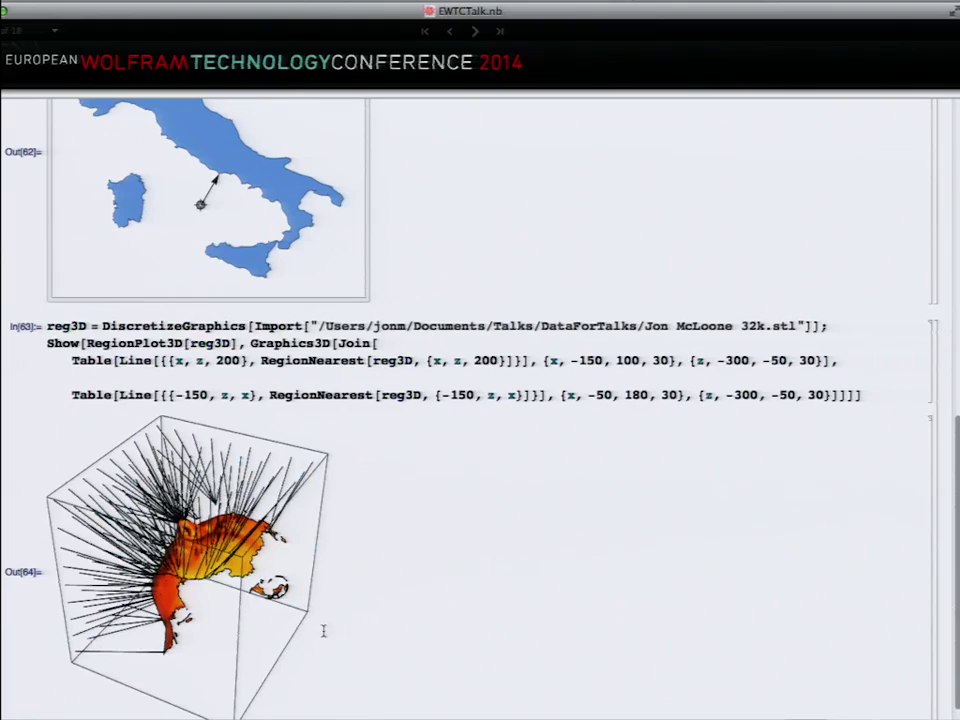
drag(198, 552, 165, 505)
scroll(185, 606, up, 2)
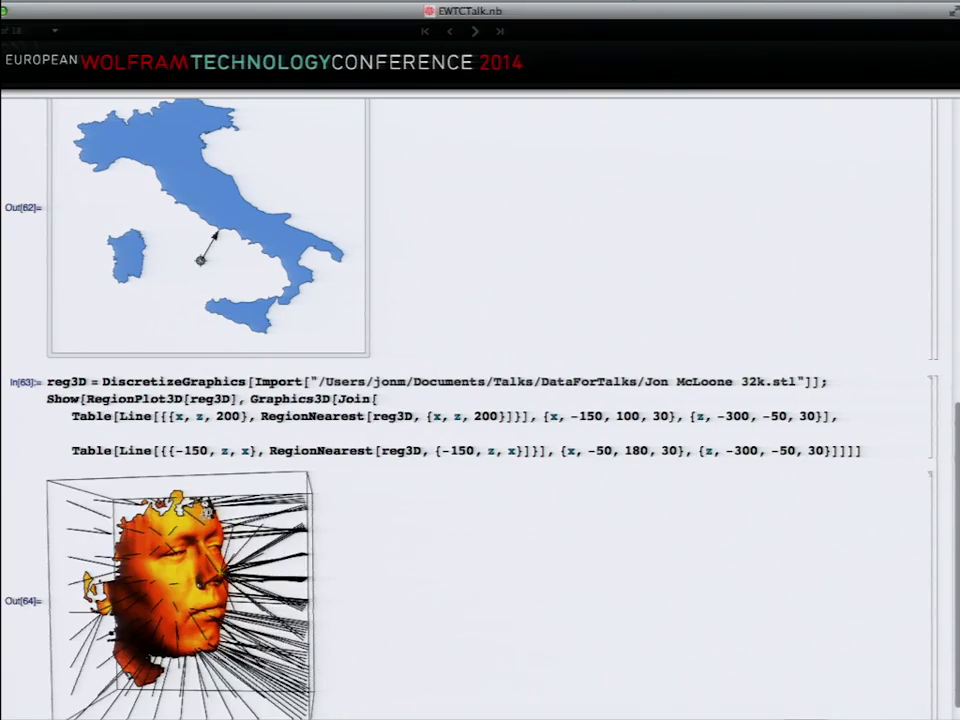
scroll(259, 511, down, 1)
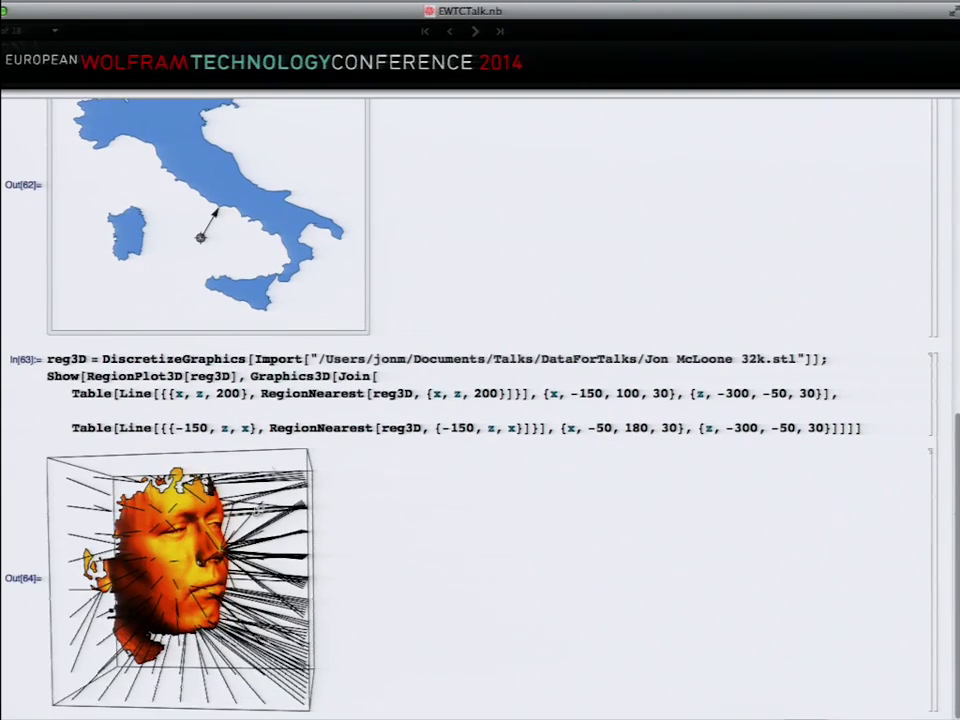
Step: Collapse the Discrete regions section of the Computational Geometry slide
scroll(377, 301, up, 5)
scroll(377, 301, up, 10)
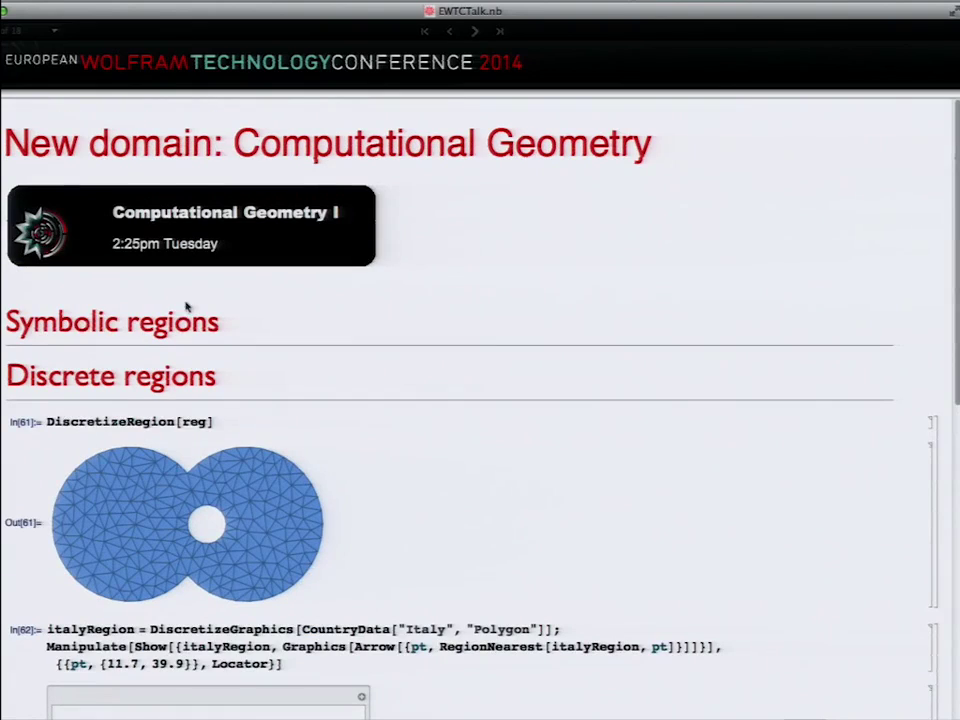
double_click(72, 390)
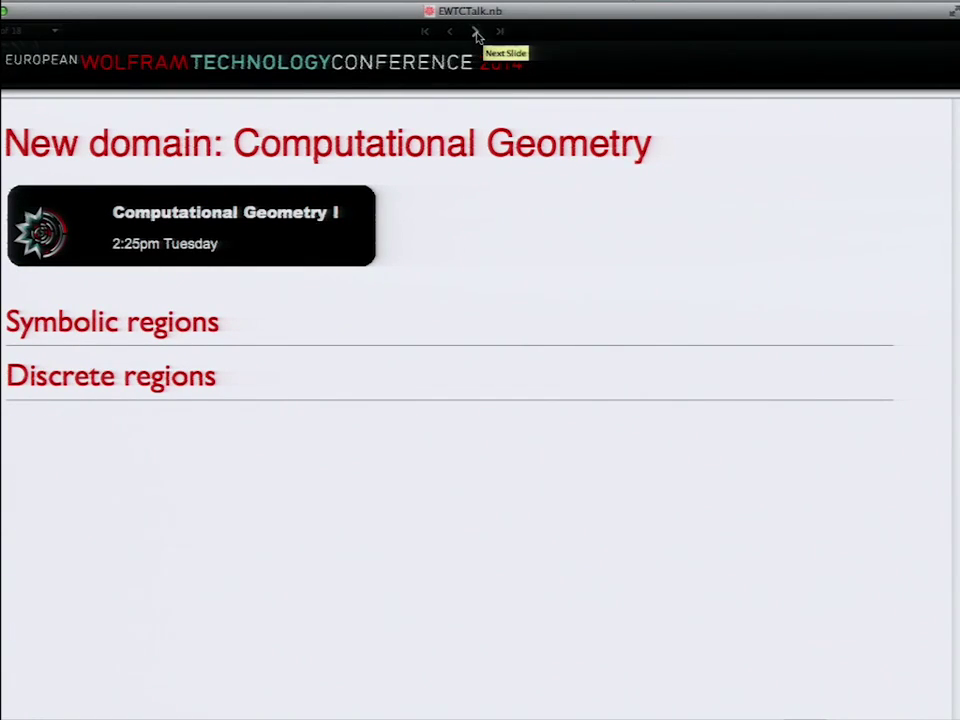
Step: On the Computing over regions slide, contour-plot tempGermany over longitude 6–15, latitude 47–55
click(477, 35)
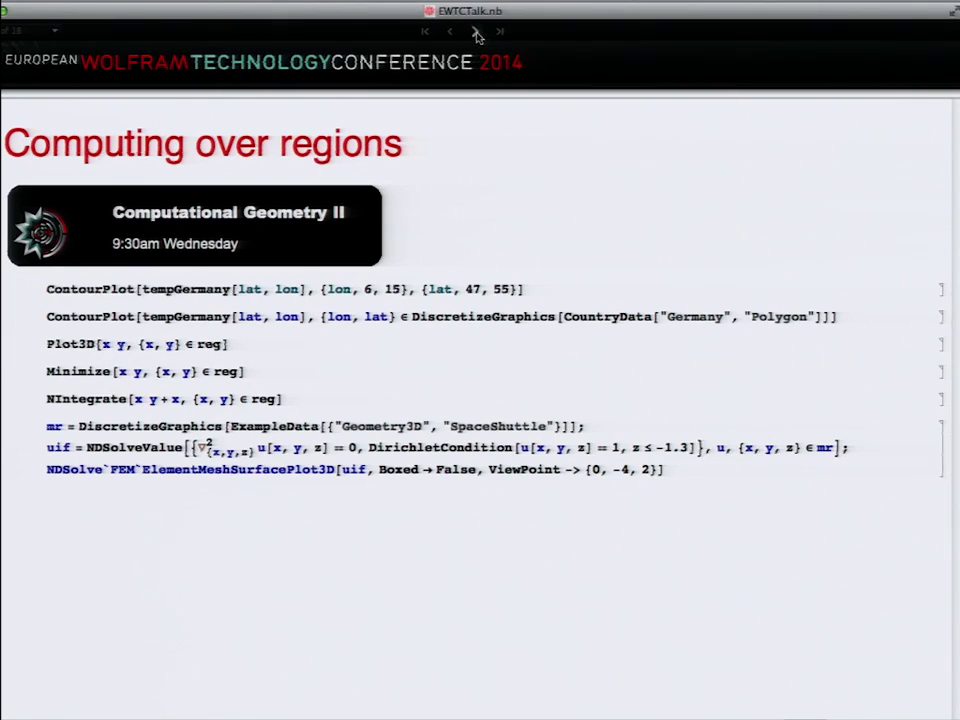
click(521, 290)
key(shift+Return)
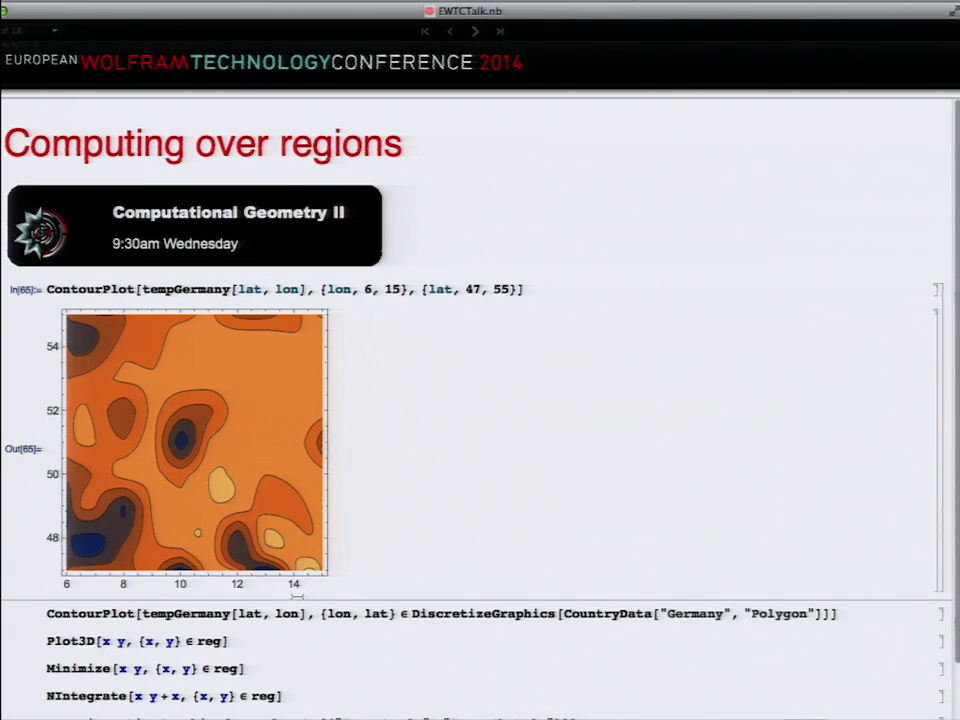
Step: Evaluate the ContourPlot of tempGermany over DiscretizeGraphics of Germany's outline
click(313, 613)
key(shift+Return)
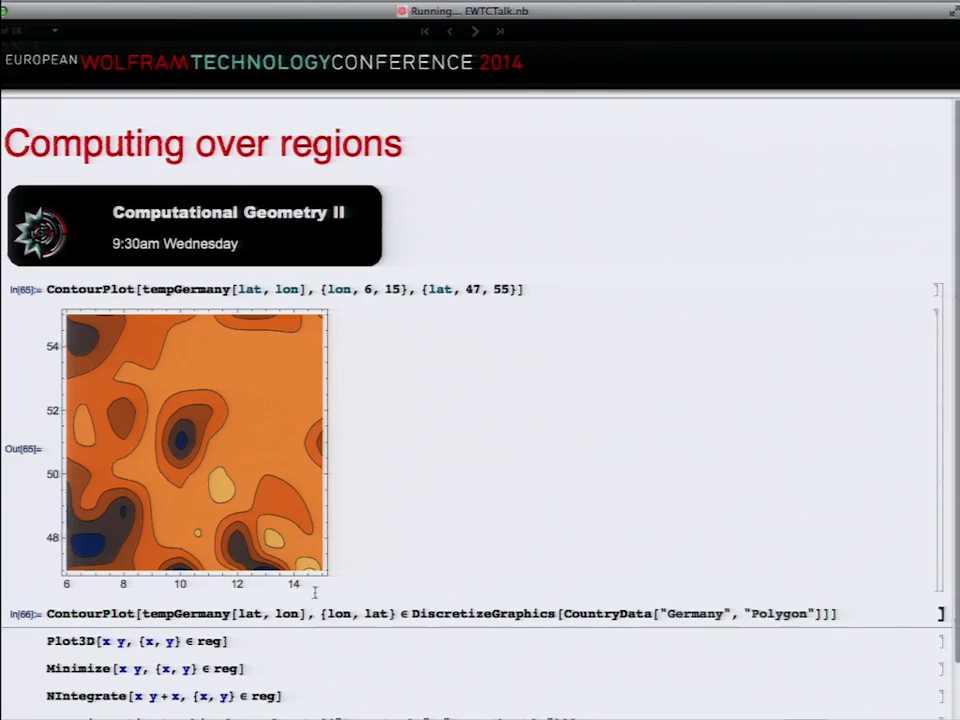
scroll(336, 518, down, 5)
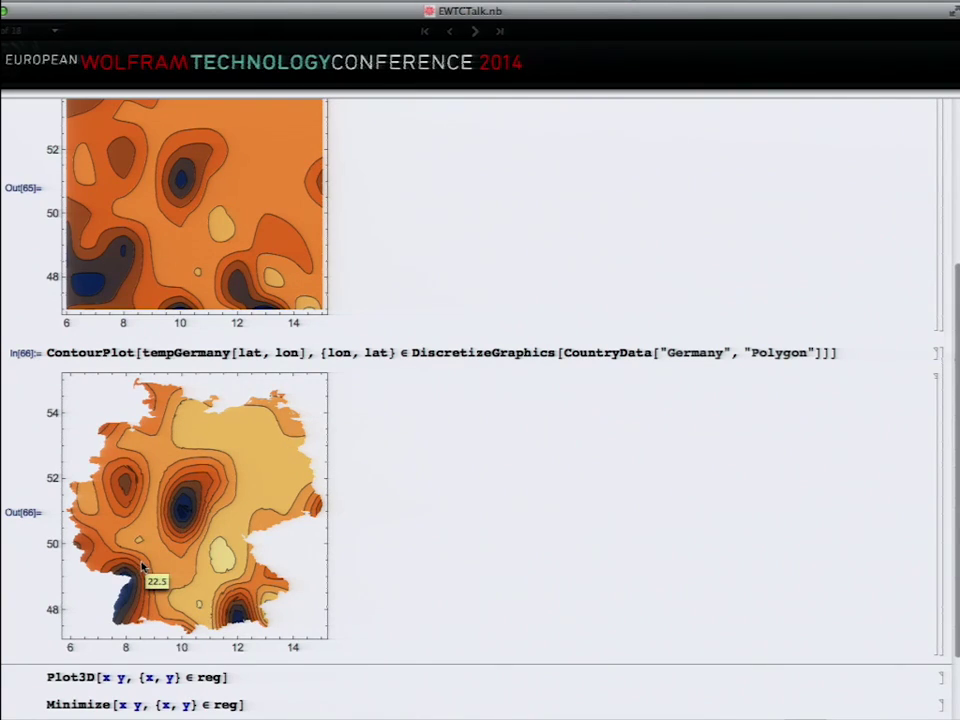
scroll(154, 567, down, 3)
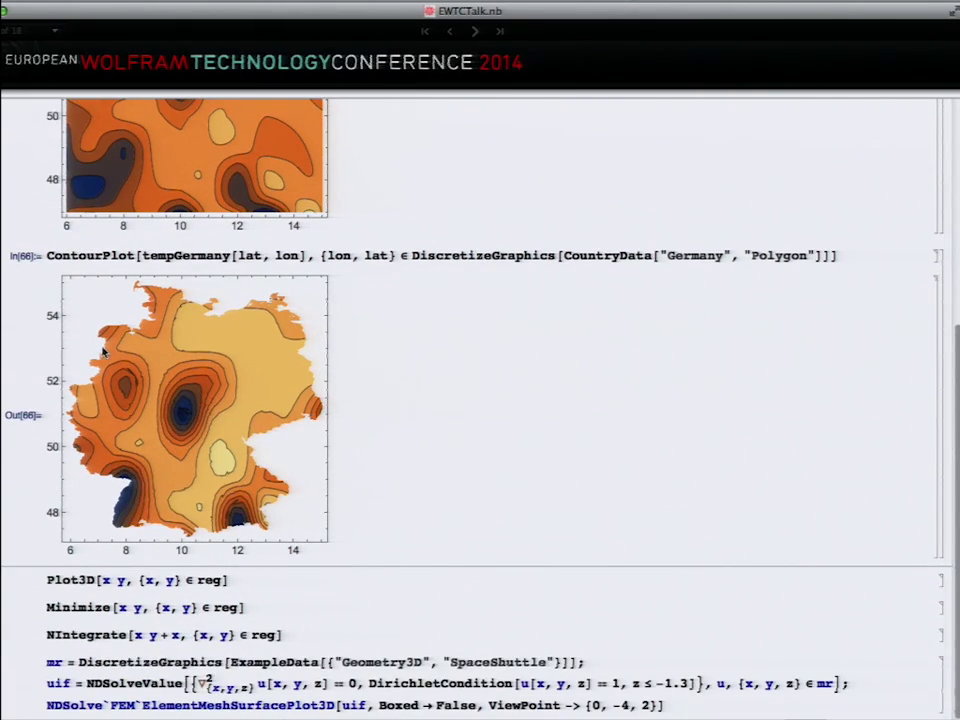
Step: Change ContourPlot to Plot3D for a 3D temperature surface over Germany, then rotate it
double_click(73, 254)
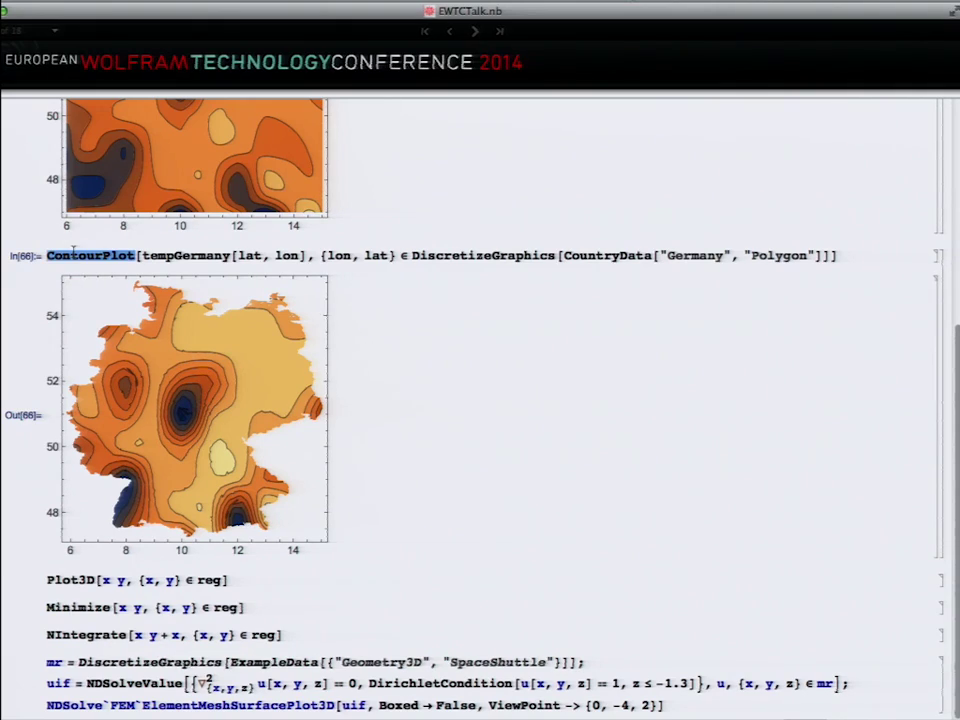
text(Plot3)
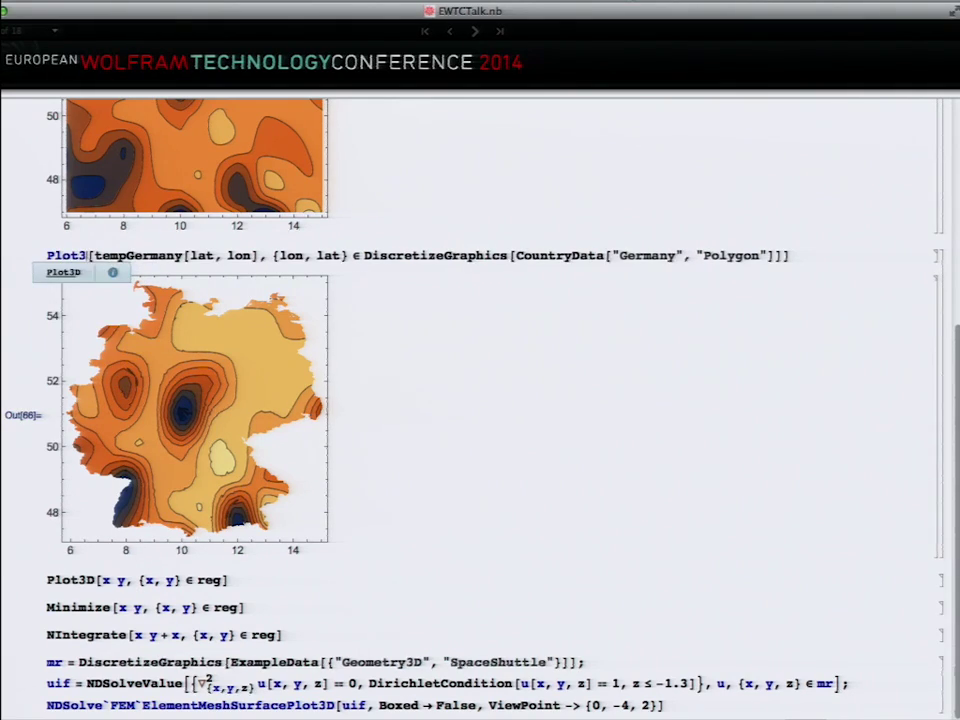
text(D)
key(shift+Return)
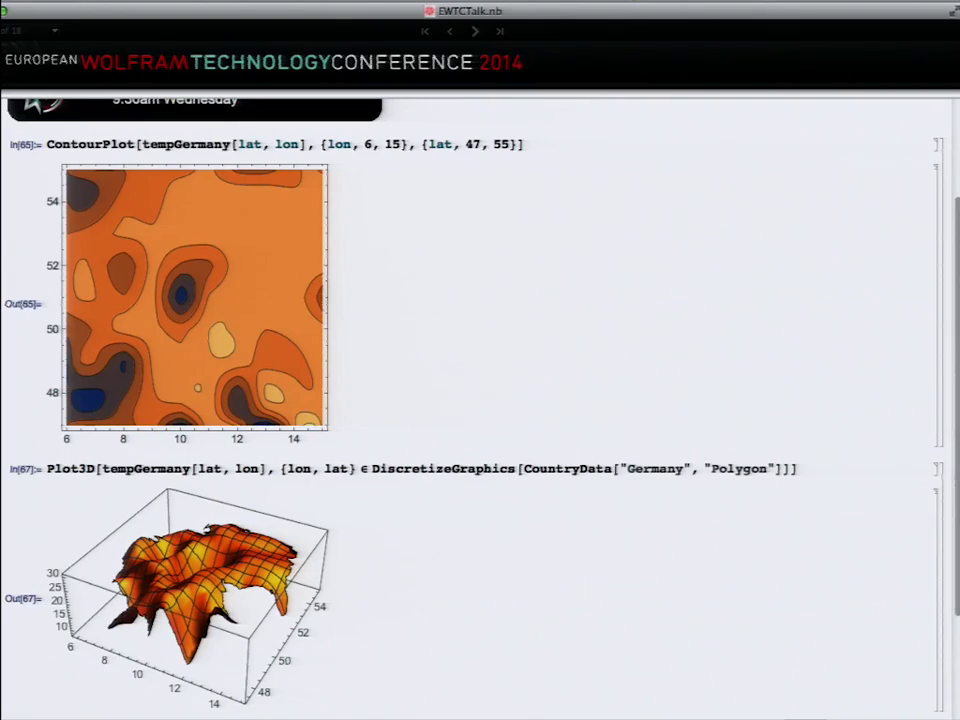
drag(165, 575, 205, 600)
scroll(219, 598, down, 3)
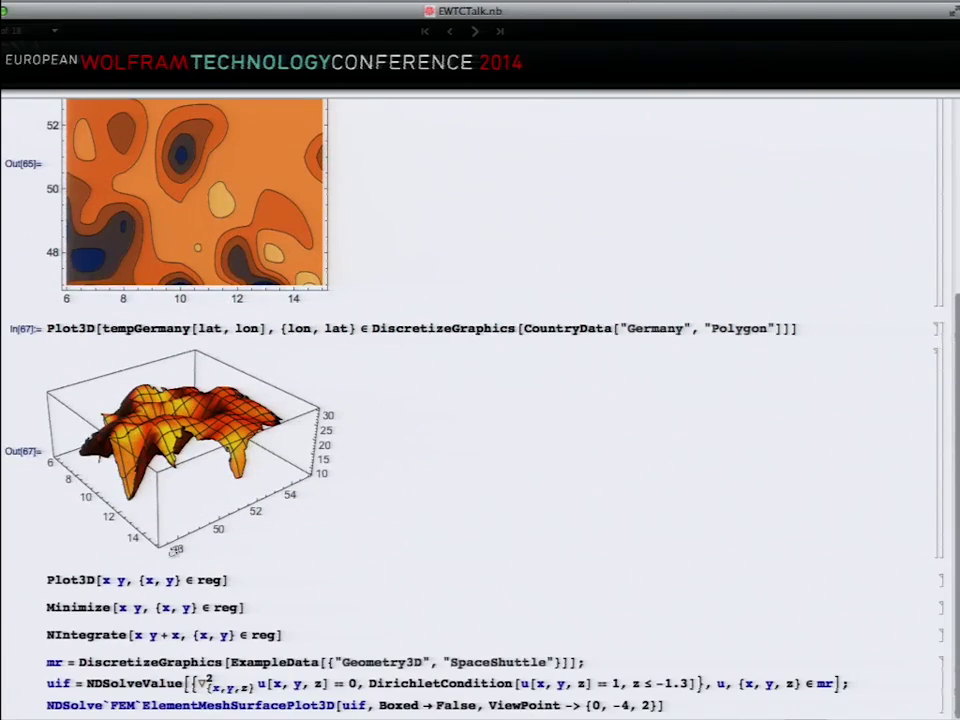
Step: Plot x y in 3D over reg and evaluate Minimize over the region
click(279, 576)
key(shift+Return)
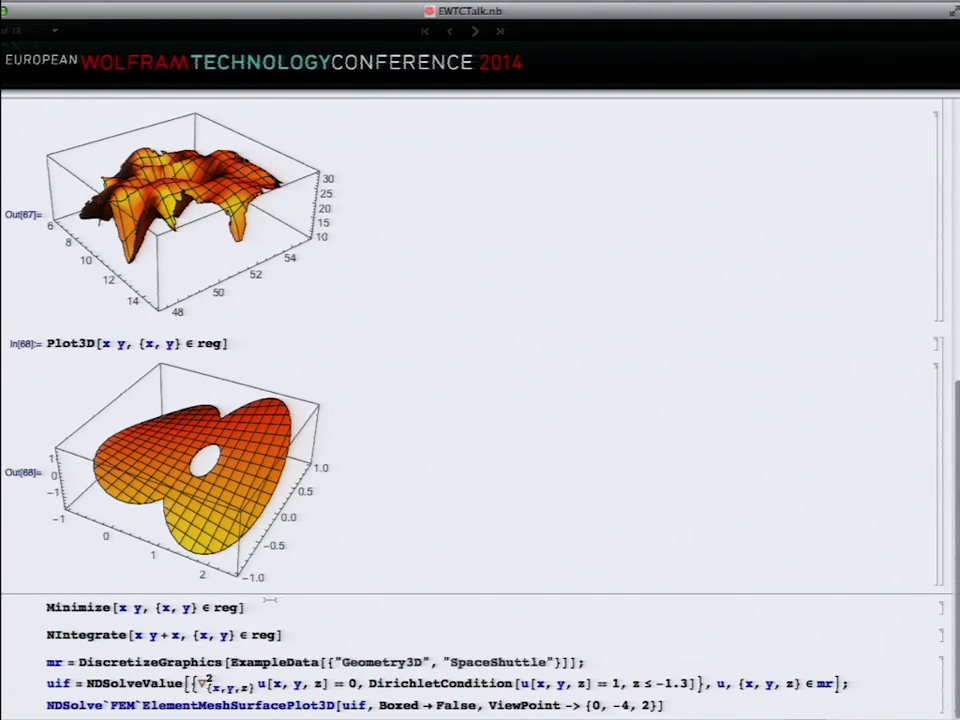
click(268, 605)
key(shift+Return)
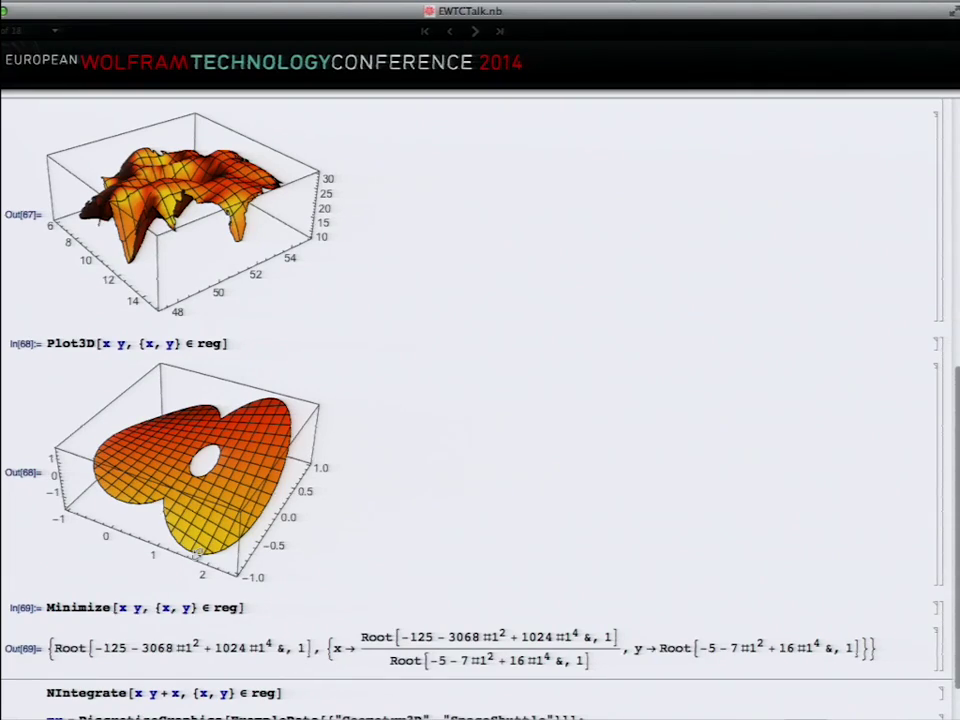
Step: Append // N to Minimize to get the numeric minimum -1.7425
click(266, 607)
text(//)
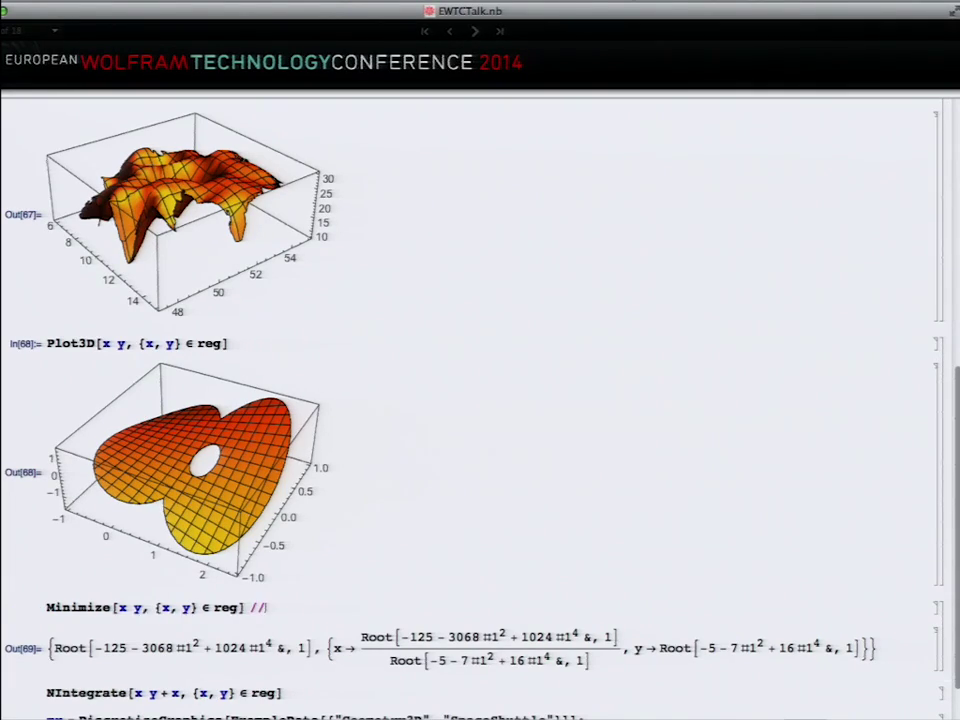
text( N)
key(shift+Return)
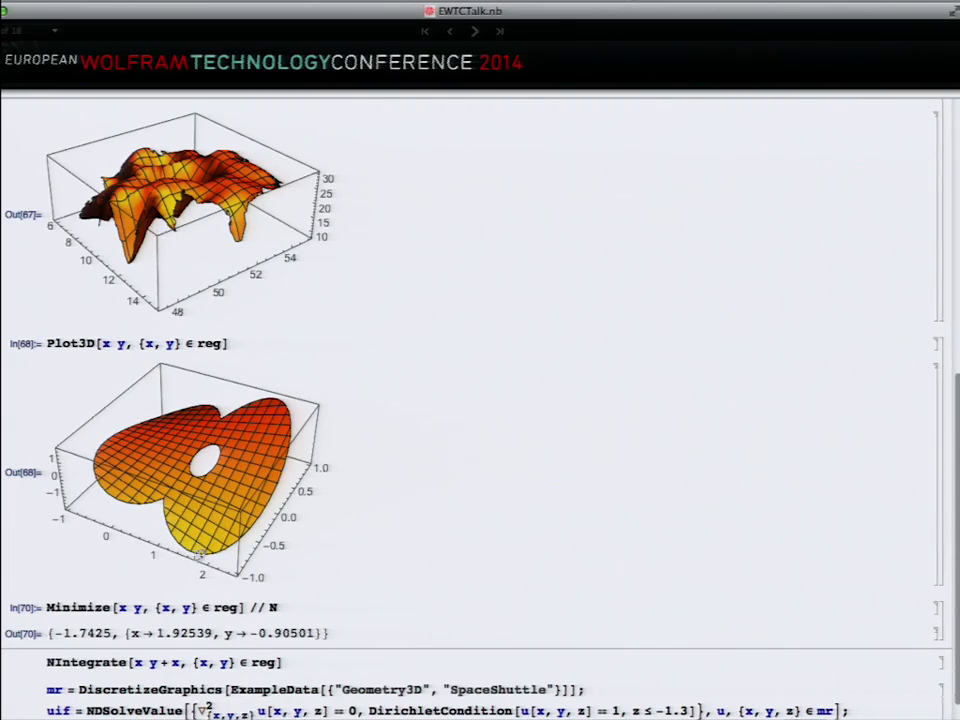
Step: Evaluate NIntegrate of x y + x over the region, giving 4.17606
click(290, 659)
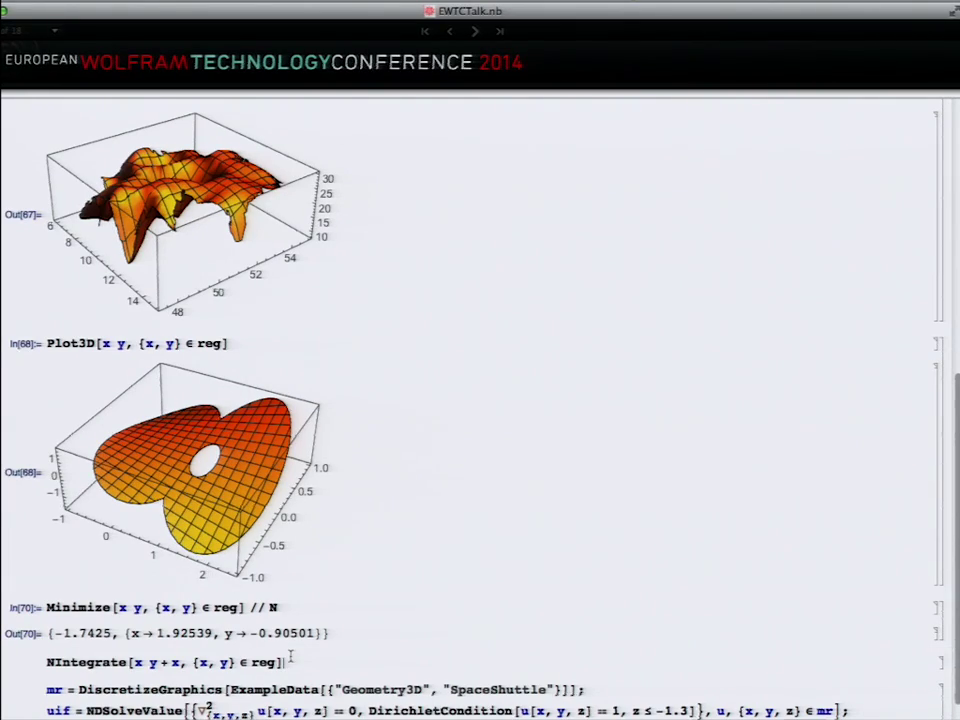
key(shift+Return)
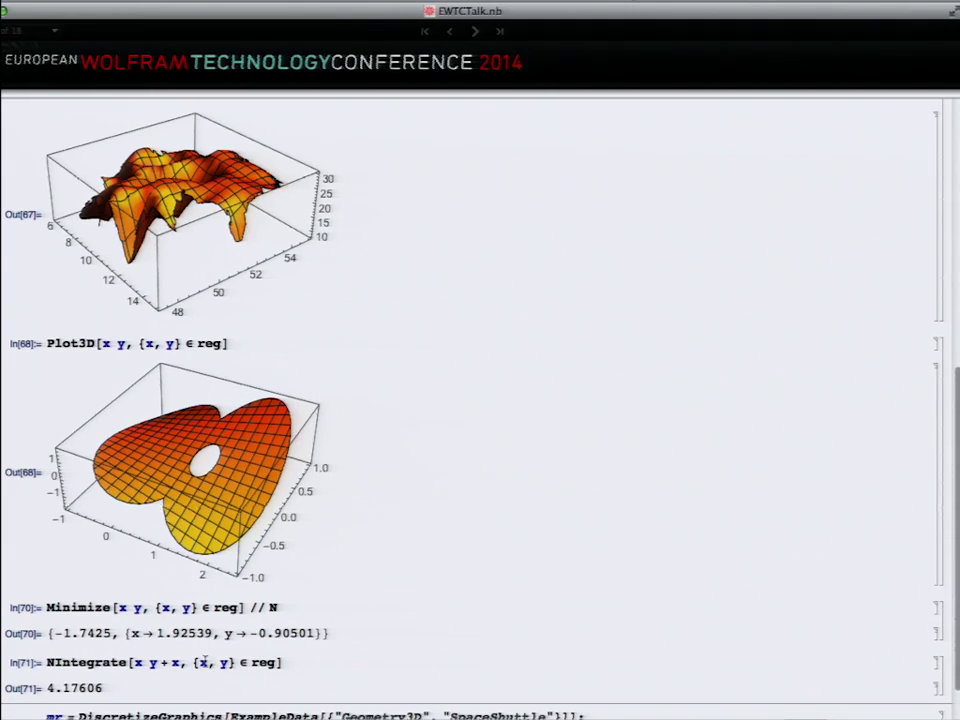
scroll(300, 650, down, 2)
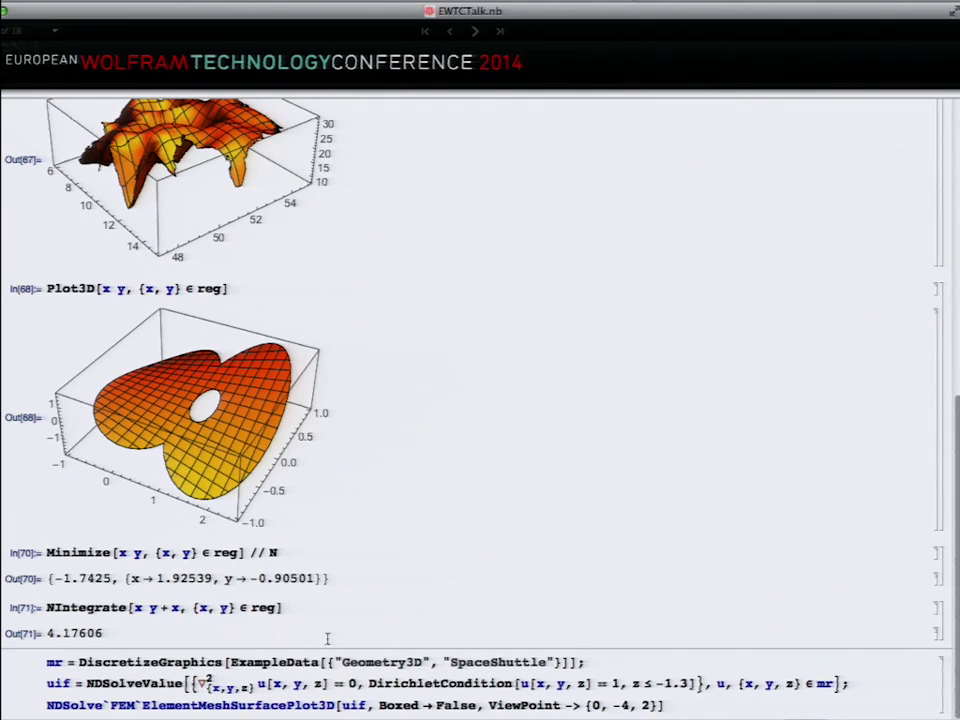
Step: Evaluate the SpaceShuttle NDSolveValue example, rotate its surface, and select {x, y, z} ∈ mr
click(372, 664)
key(shift+Return)
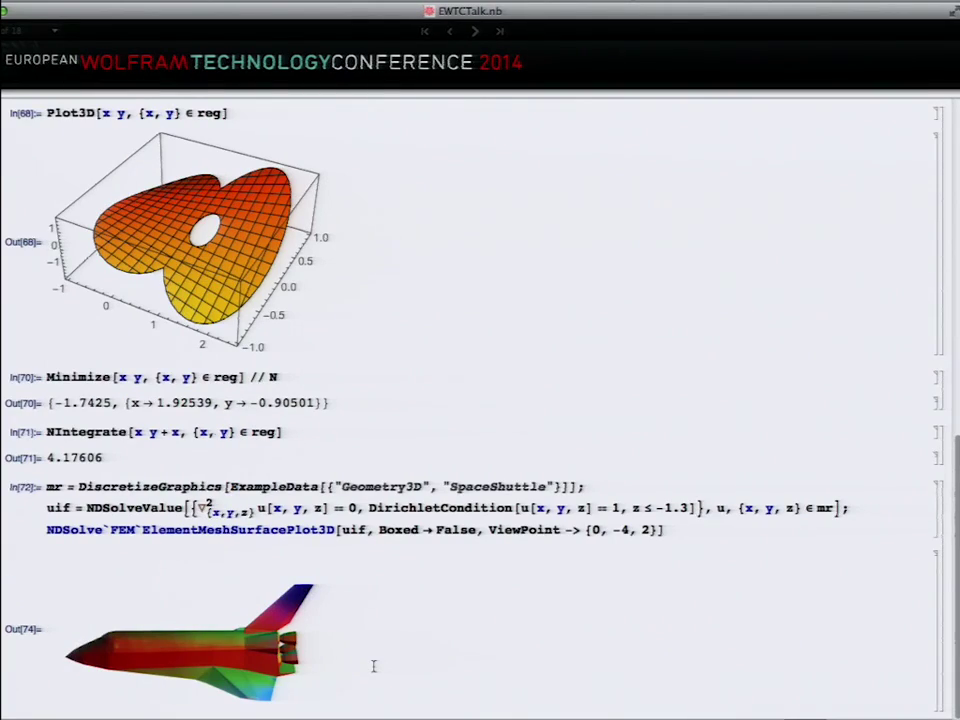
click(147, 508)
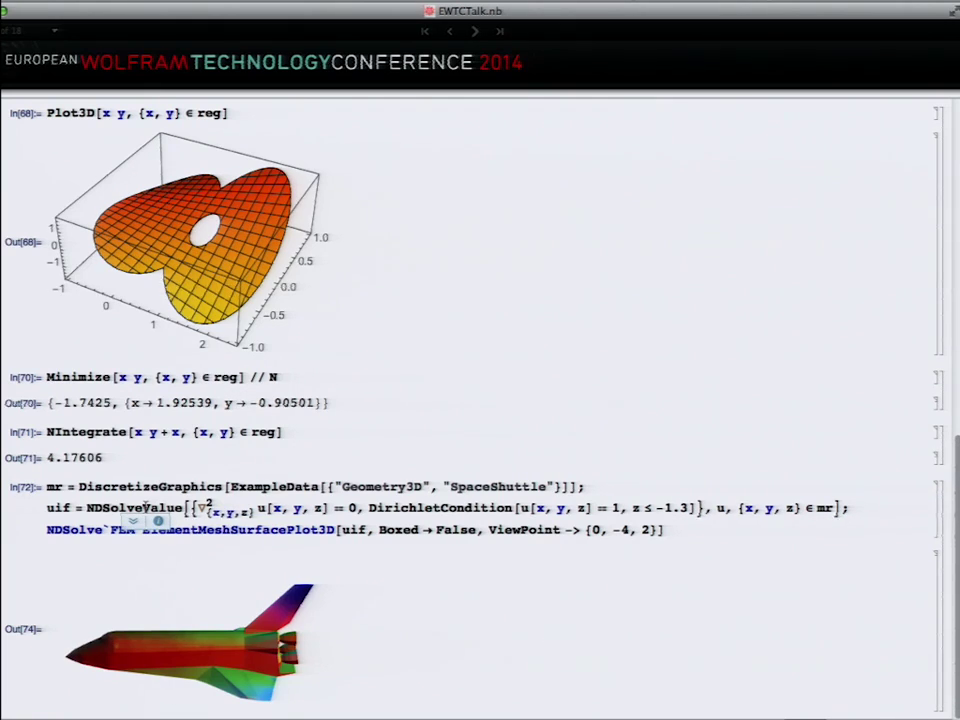
drag(153, 634, 210, 656)
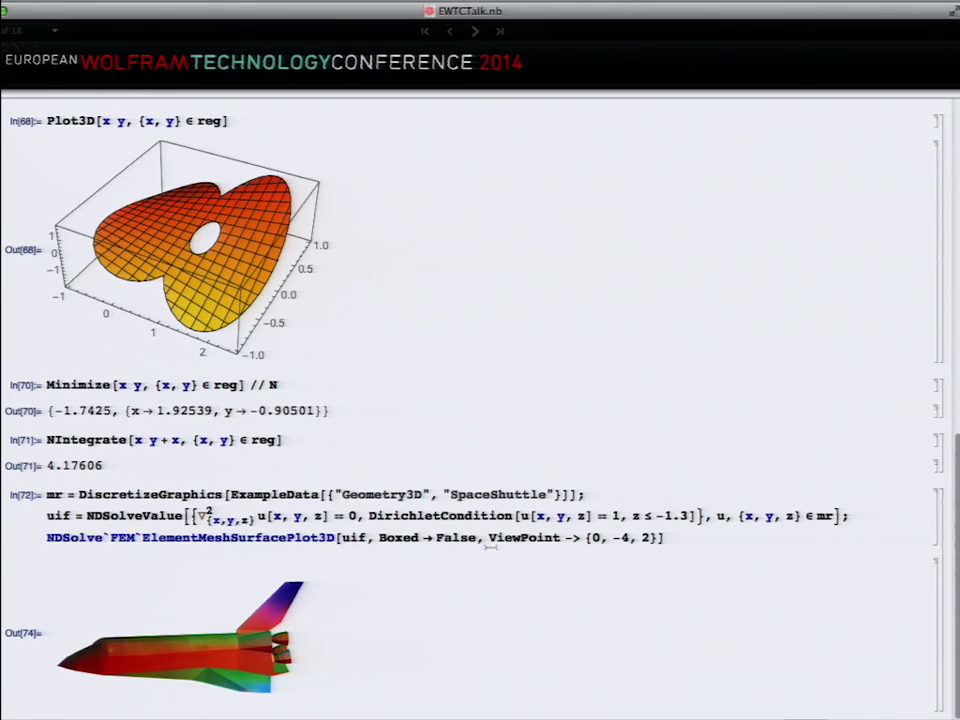
triple_click(770, 514)
click(770, 514)
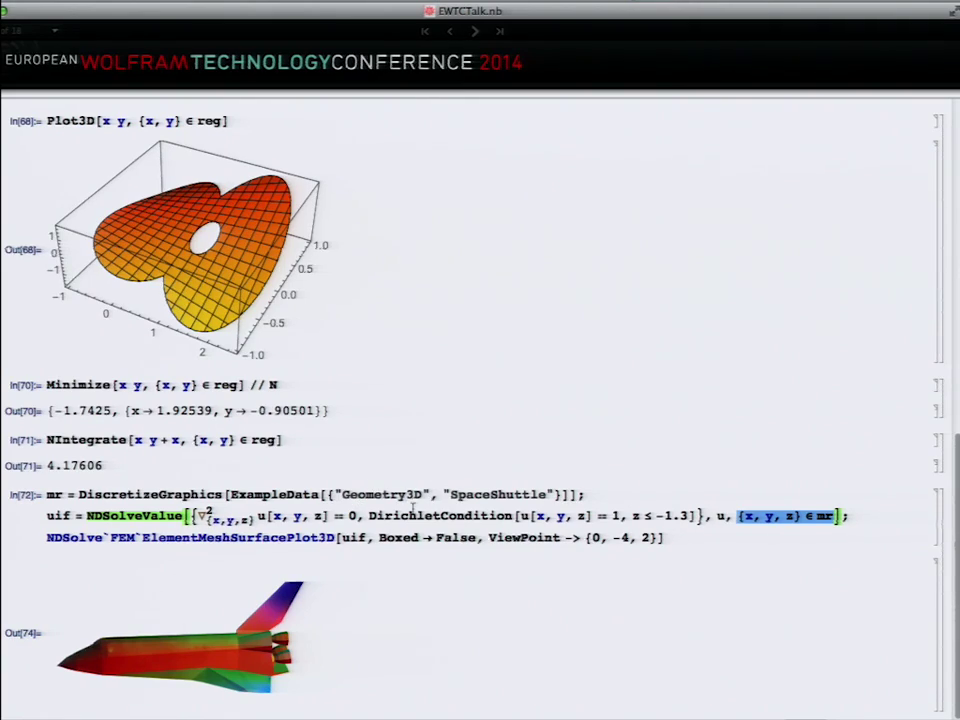
Step: On the Time series slide, build tsData as a 144-point TimeSeries, Jan 1949–Dec 1960
scroll(437, 508, up, 3)
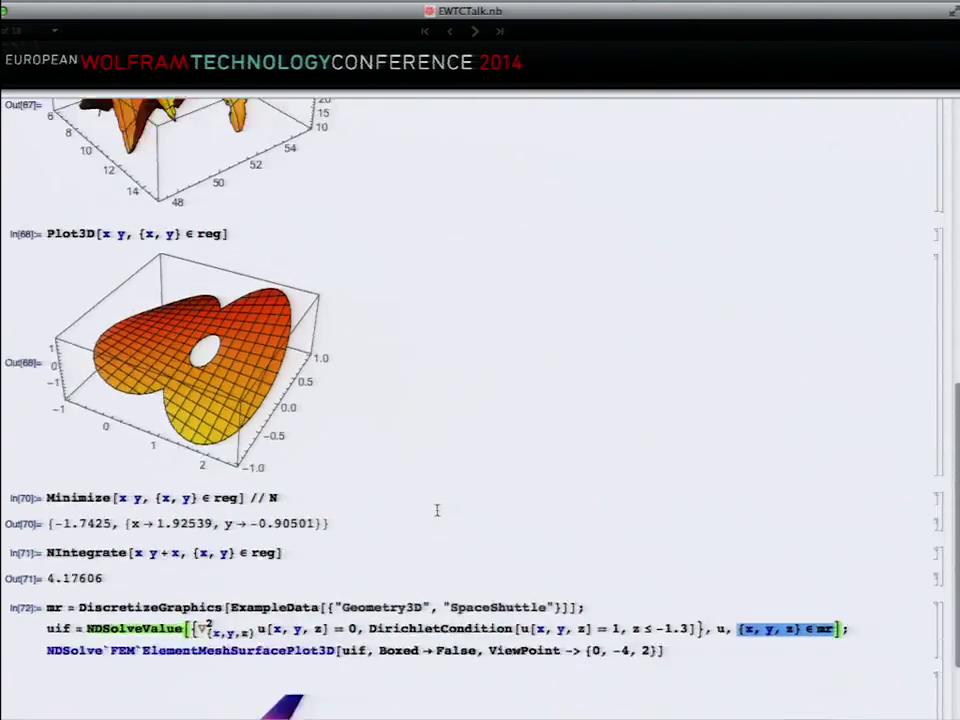
scroll(437, 510, up, 15)
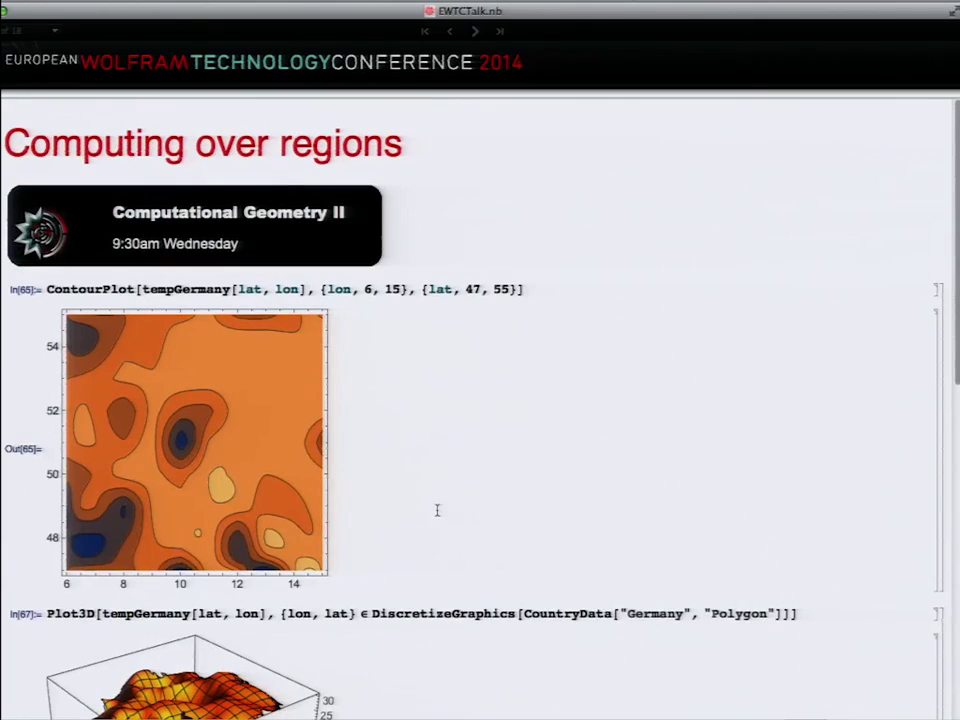
click(478, 33)
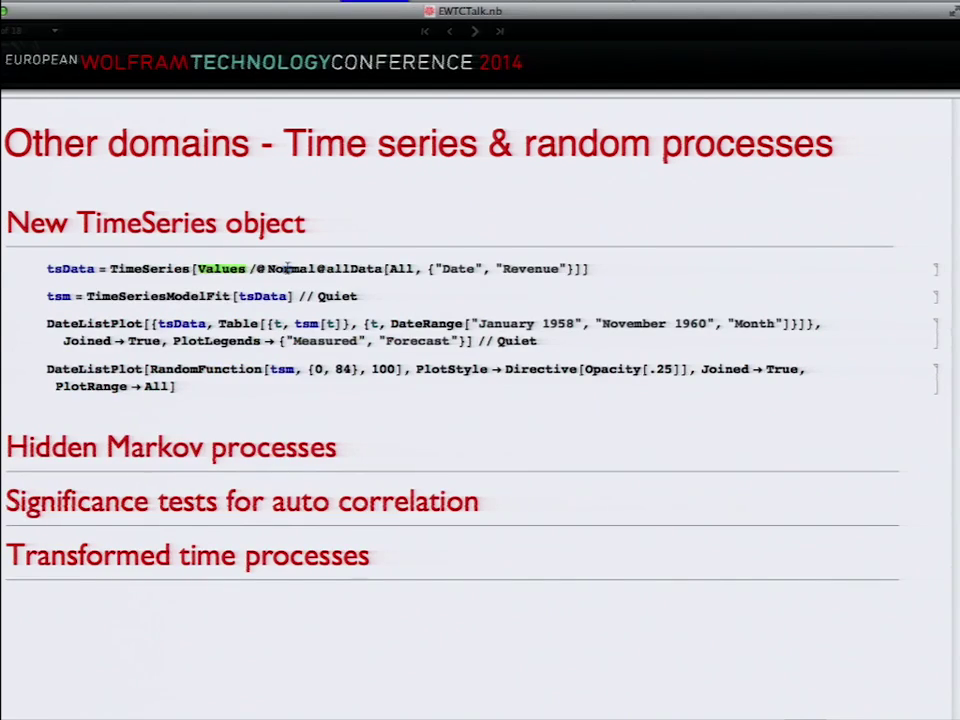
click(288, 267)
key(shift+Return)
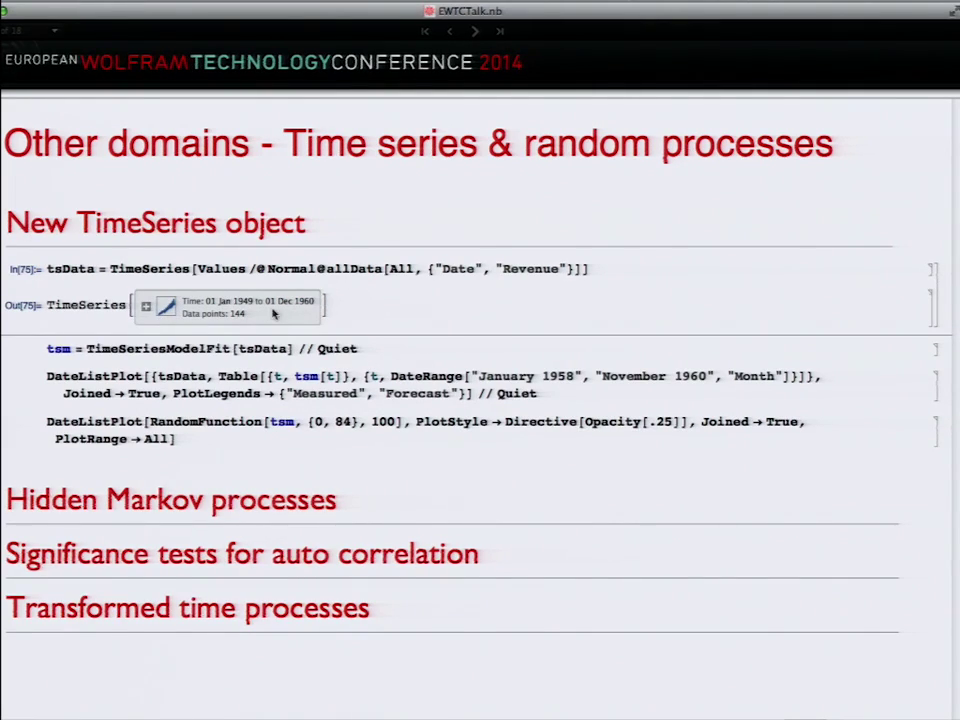
Step: Expand and collapse the TimeSeries summary, then fit tsm = TimeSeriesModelFit[tsData] as a SARIMA model
click(145, 307)
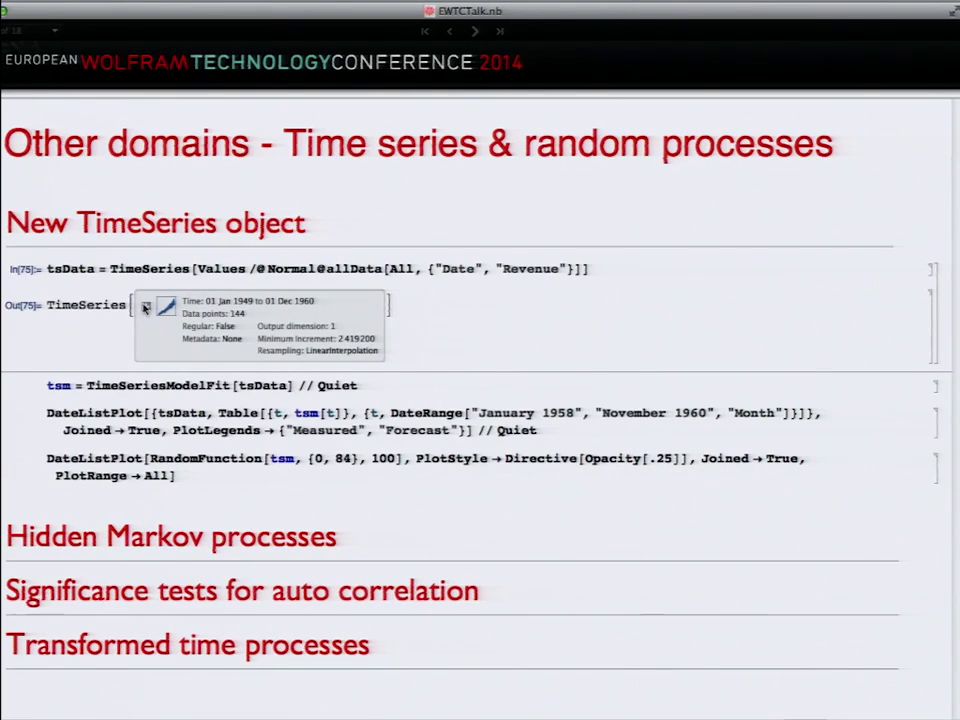
click(145, 307)
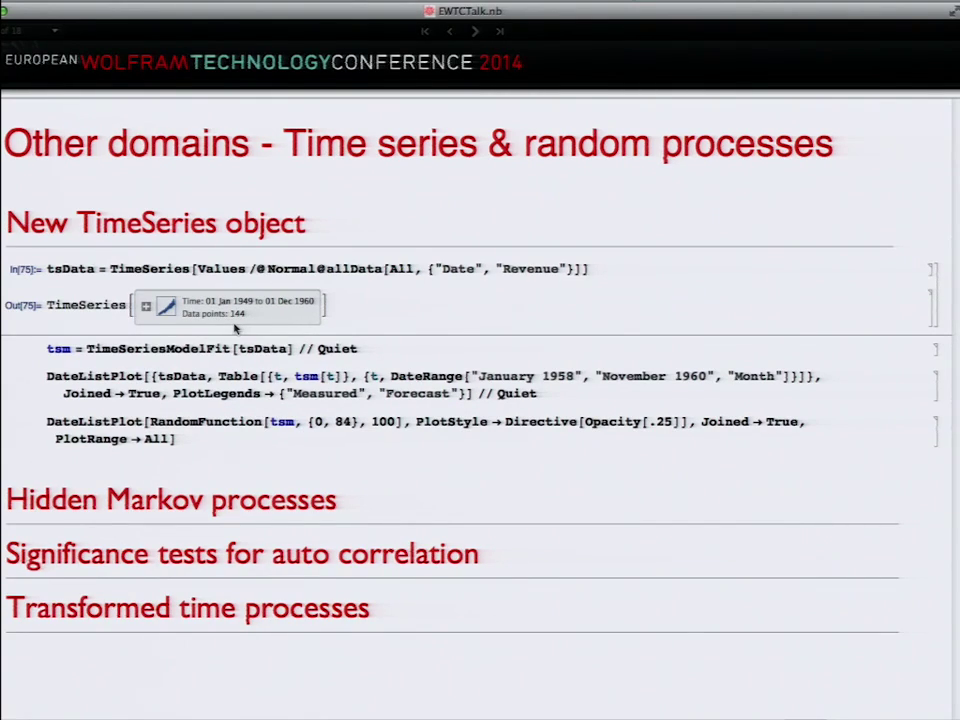
click(289, 347)
key(shift+Return)
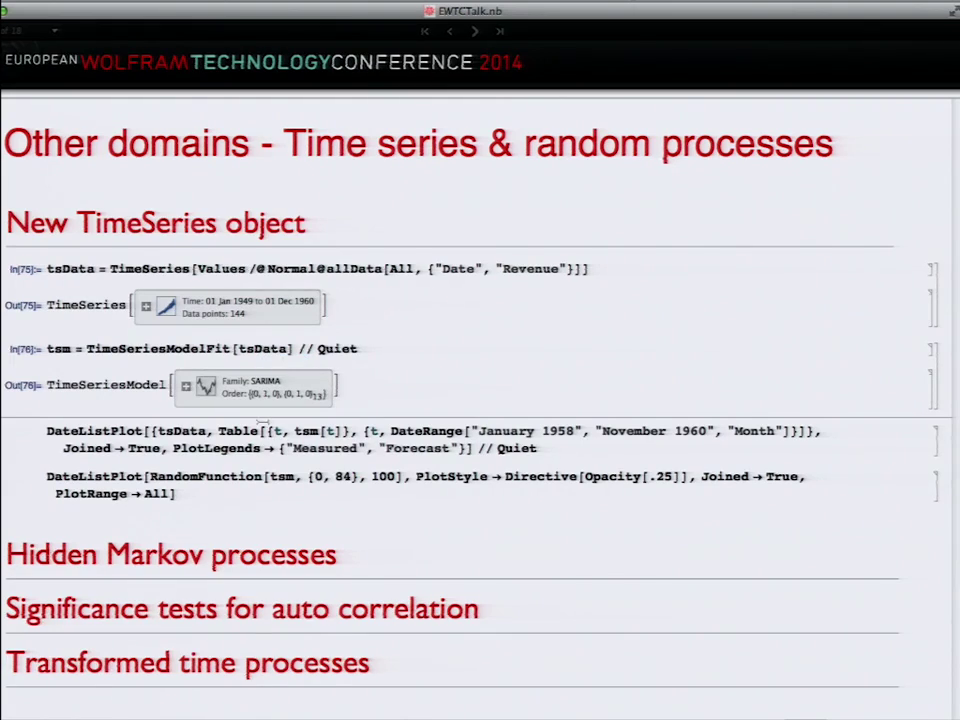
Step: Plot the data with its forecast and 100 RandomFunction paths, then advance to Sounds & Signal processing
key(shift+Return)
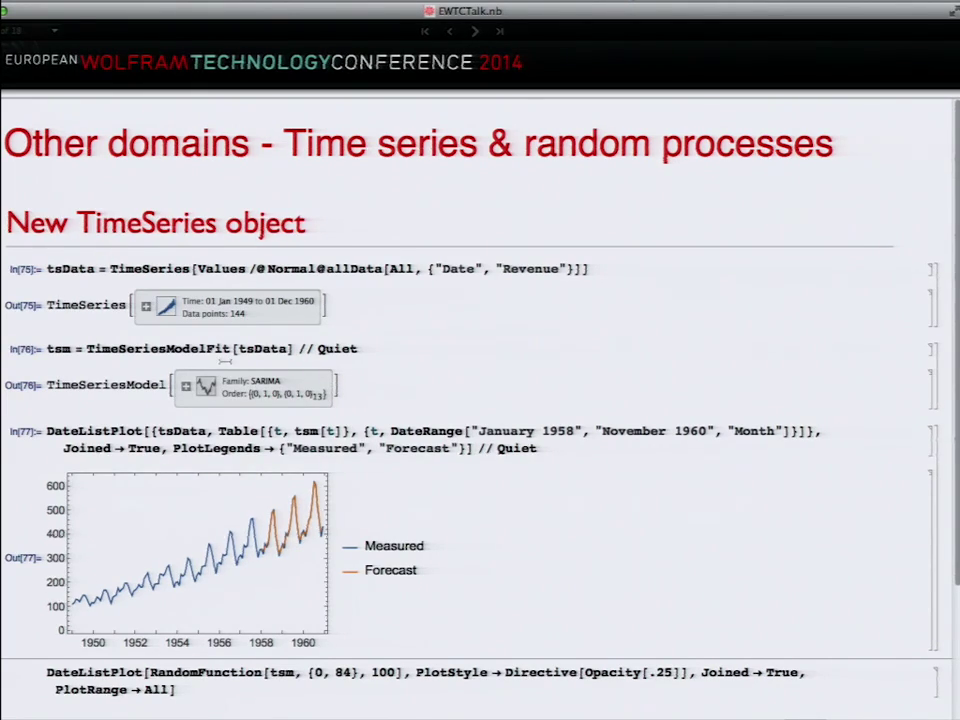
click(318, 679)
key(shift+Return)
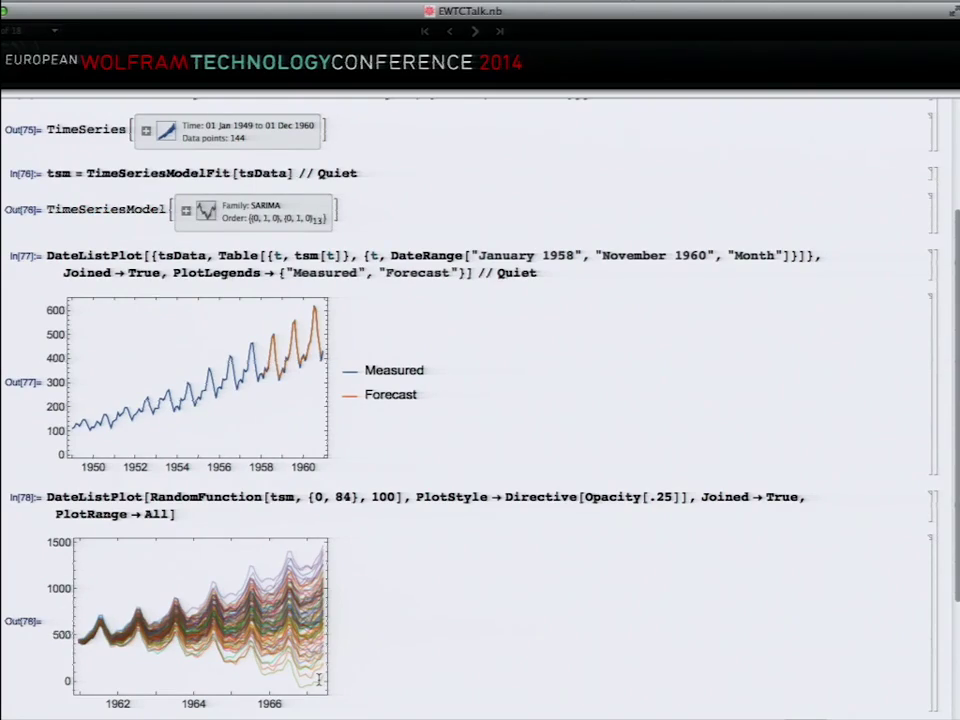
double_click(206, 494)
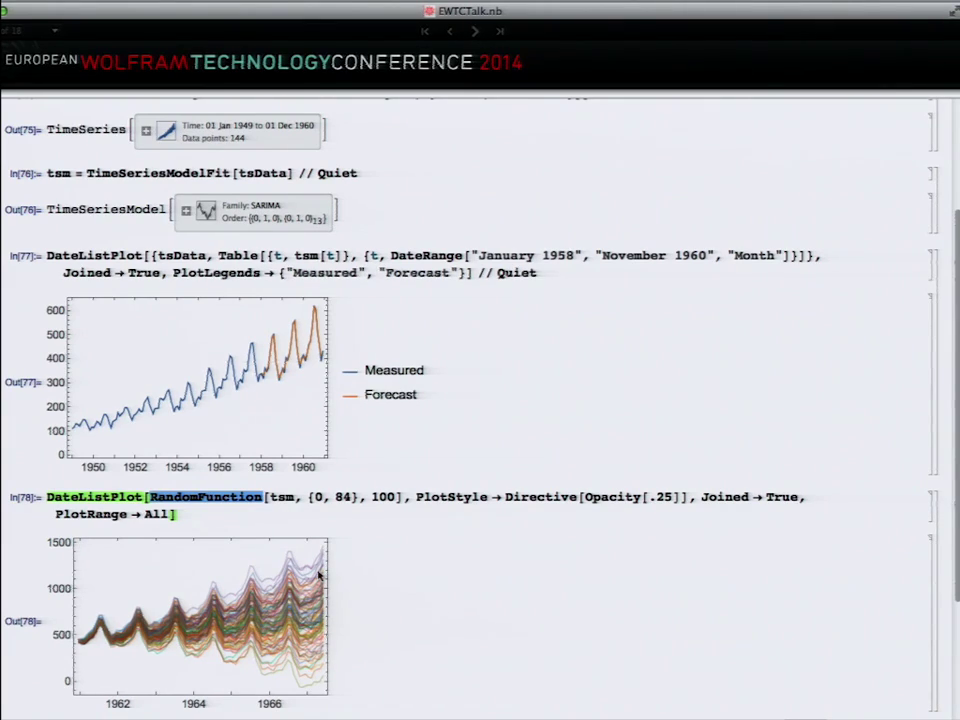
scroll(321, 574, up, 4)
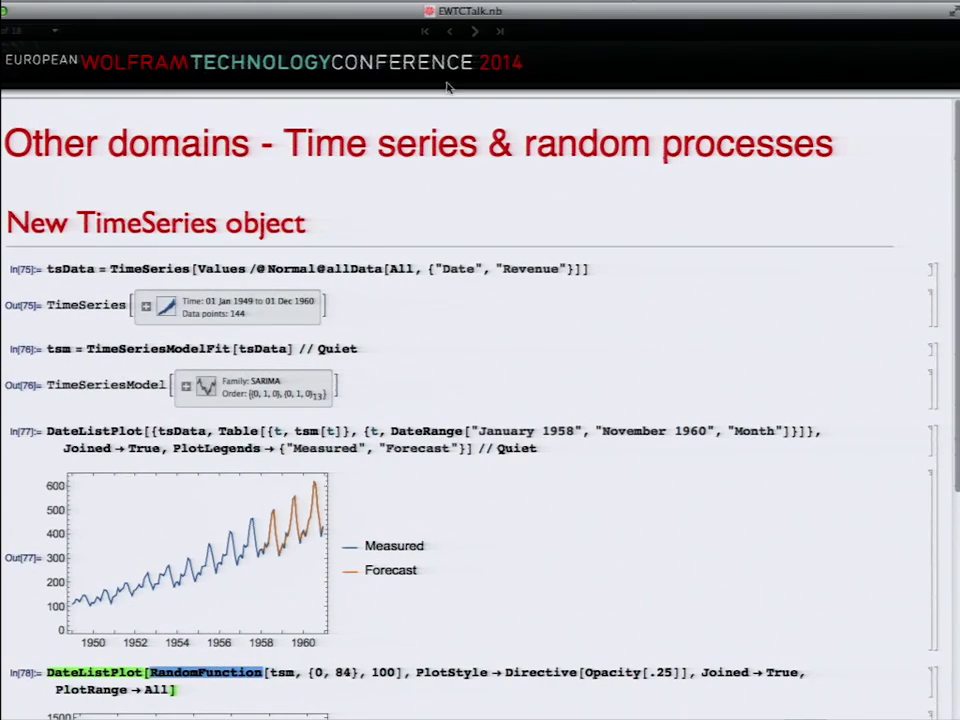
click(477, 32)
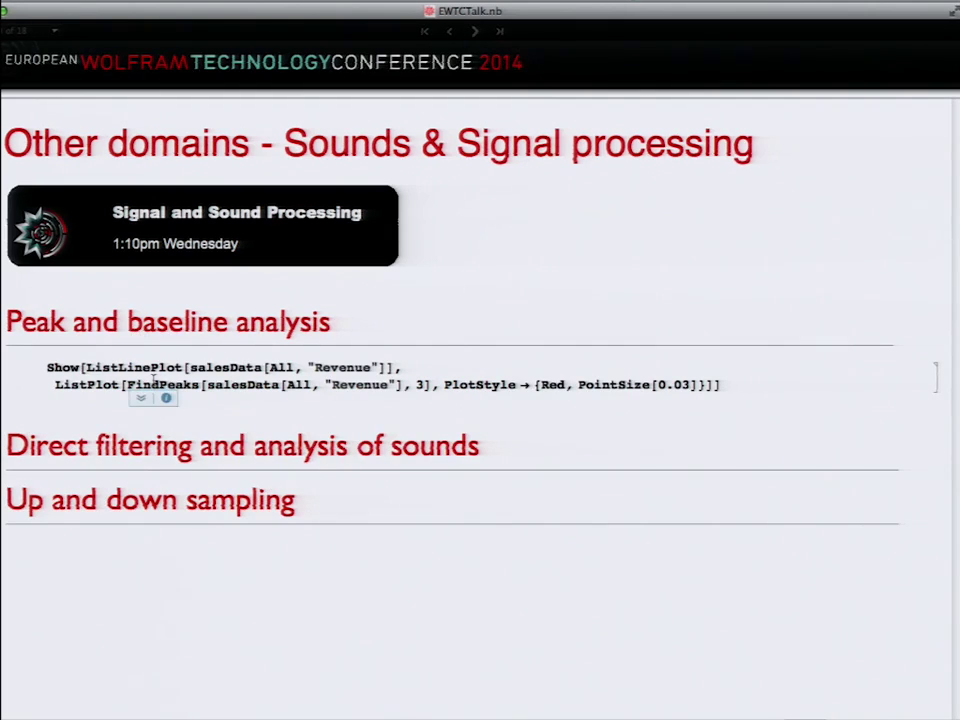
Step: Evaluate the Show[ListLinePlot…] peak code to mark peaks with red dots, then select FindPeaks[…]
click(206, 370)
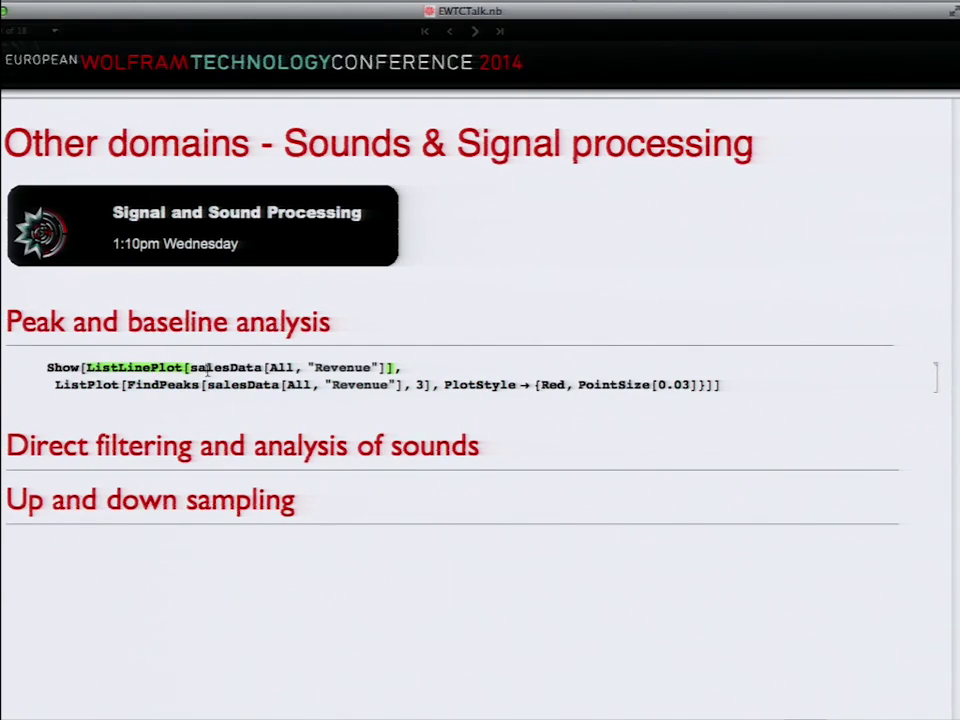
key(shift+Return)
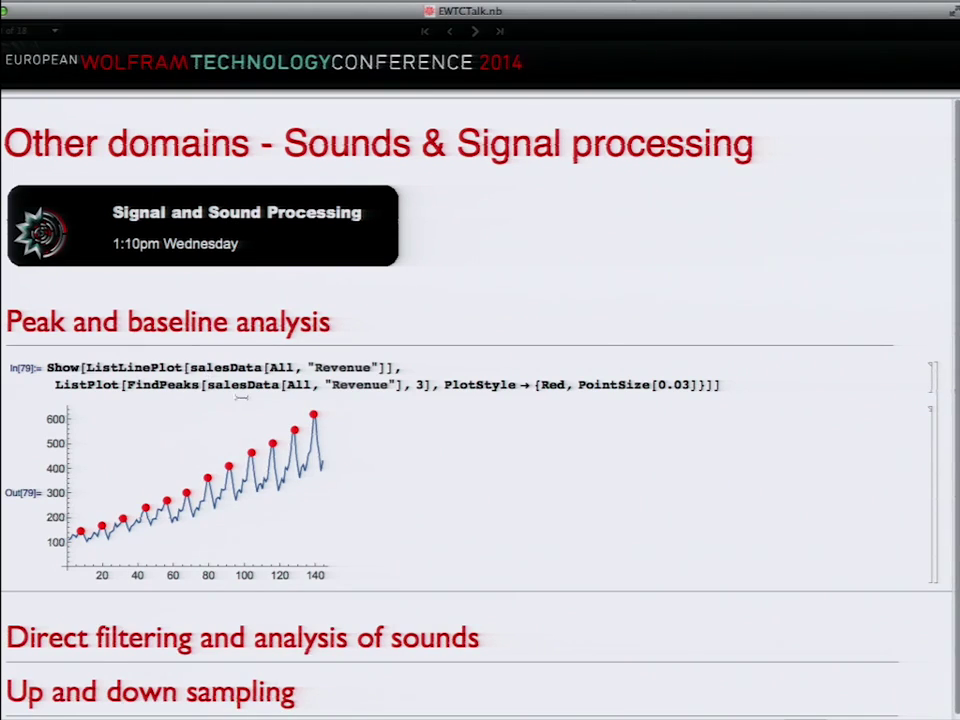
triple_click(151, 392)
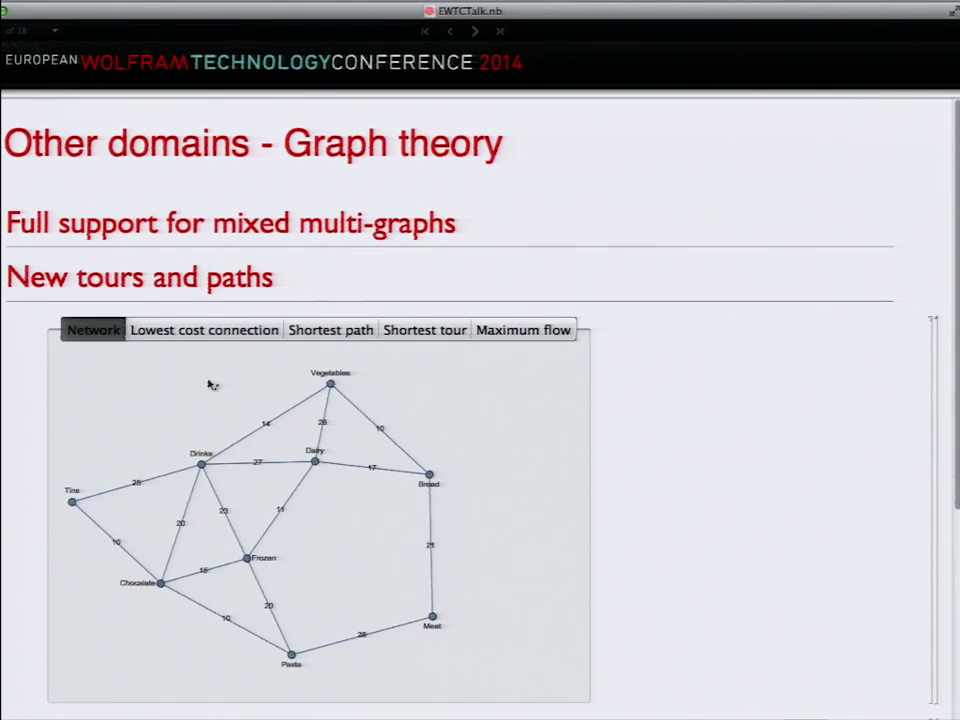
Step: Show the grocery network's FindSpanningTree lowest-cost connection highlighted in thick red
click(191, 336)
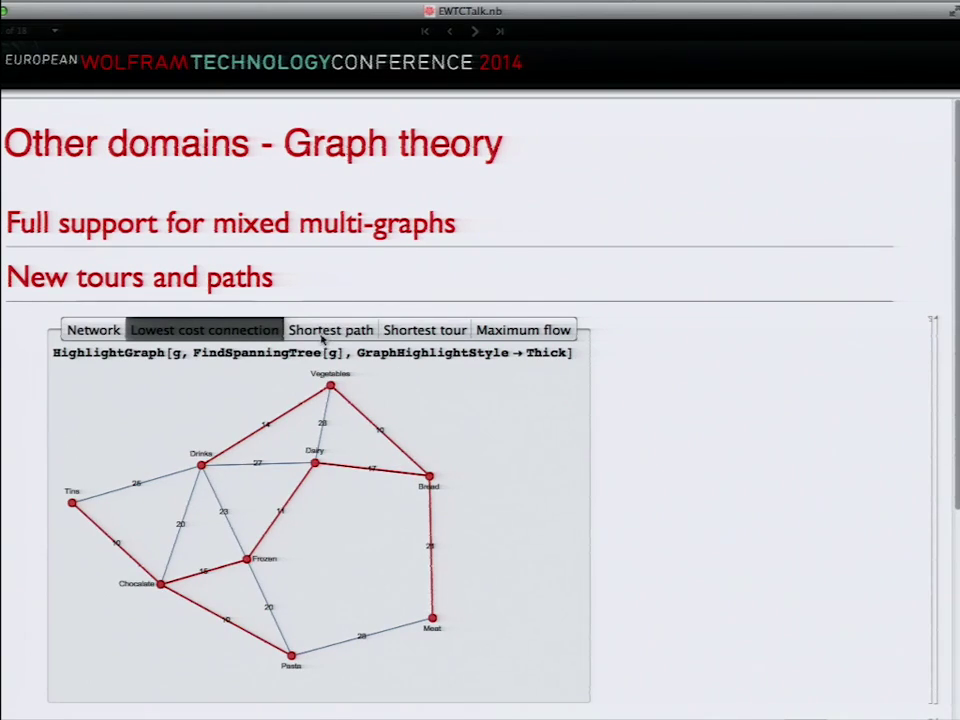
Step: Show shortest path Vegetables–Pasta, shortest tour, maximum flow Drinks–Bread (48), then vertex independent paths
click(325, 335)
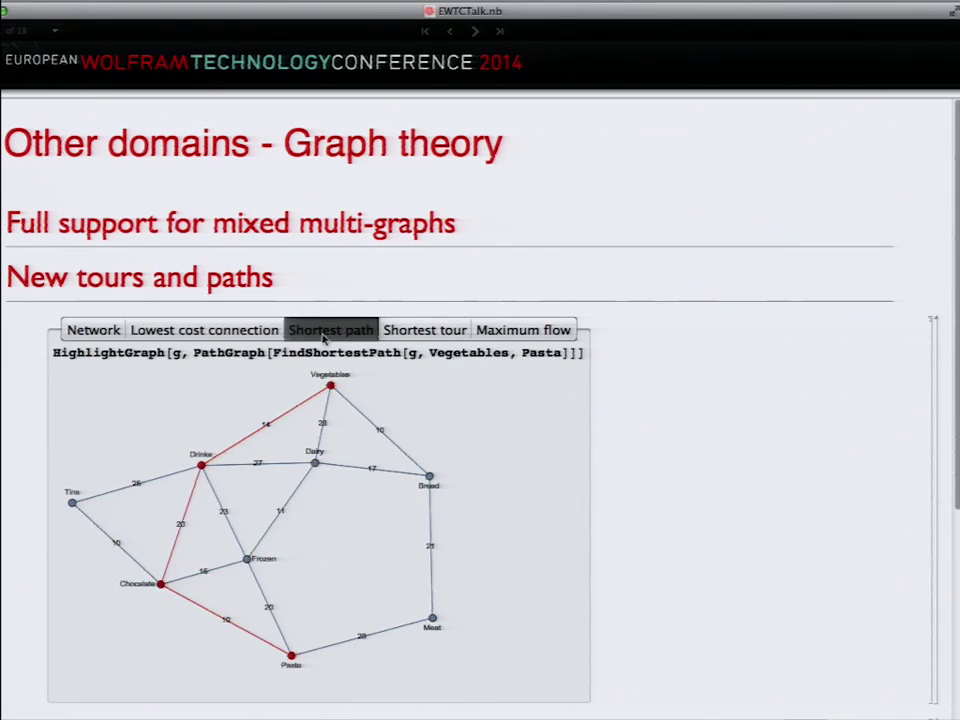
click(424, 331)
click(499, 330)
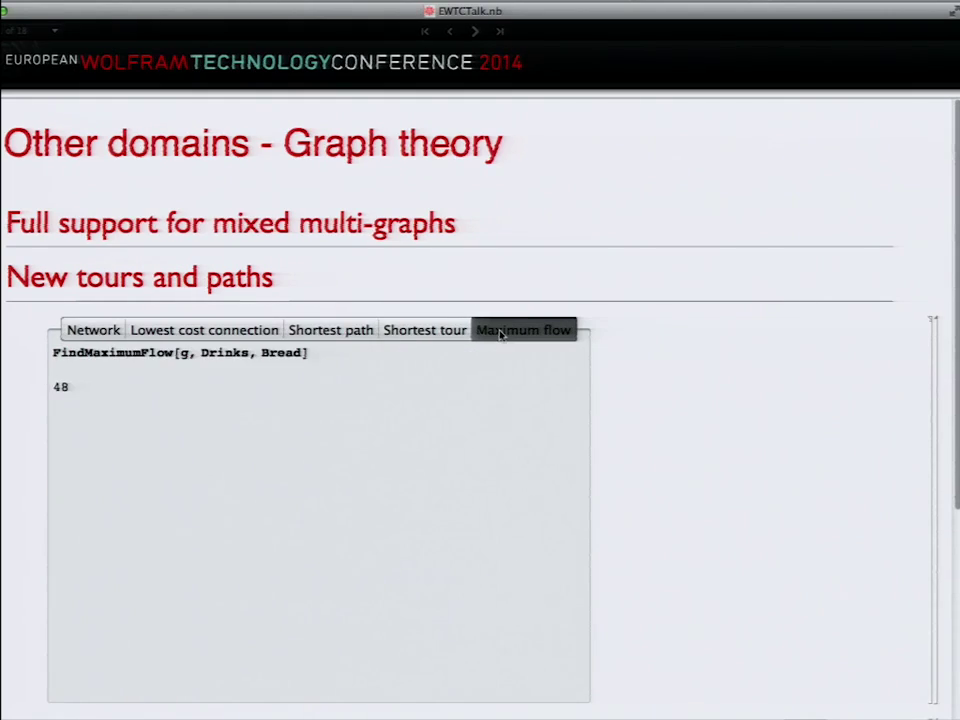
scroll(499, 334, down, 5)
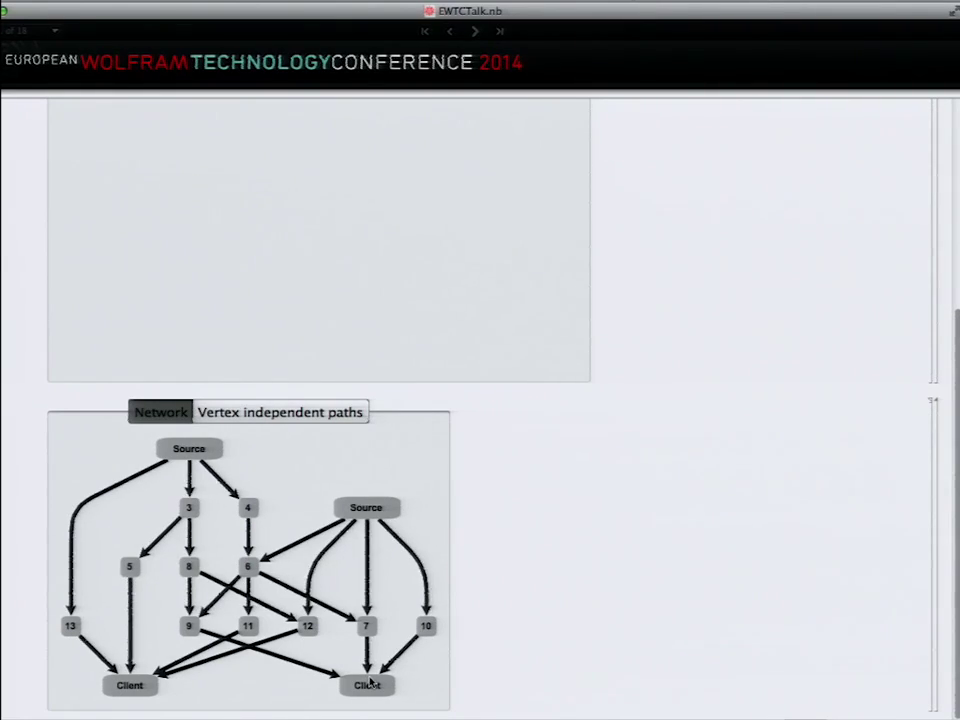
click(253, 412)
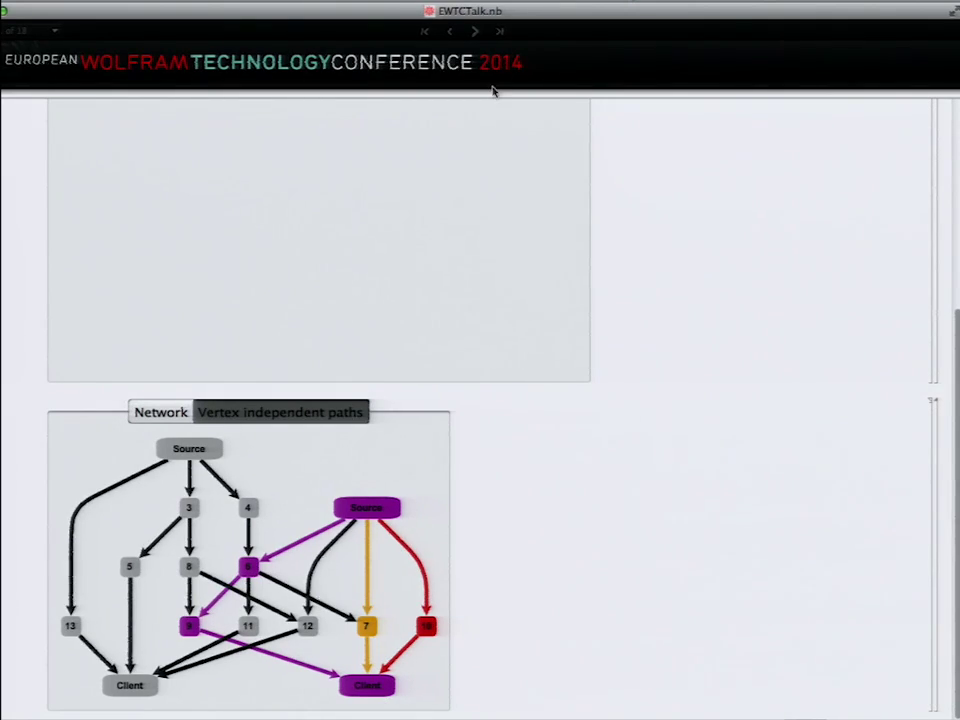
Step: Scroll back up to the Graph theory heading after viewing the vertex-independent paths
scroll(292, 331, up, 5)
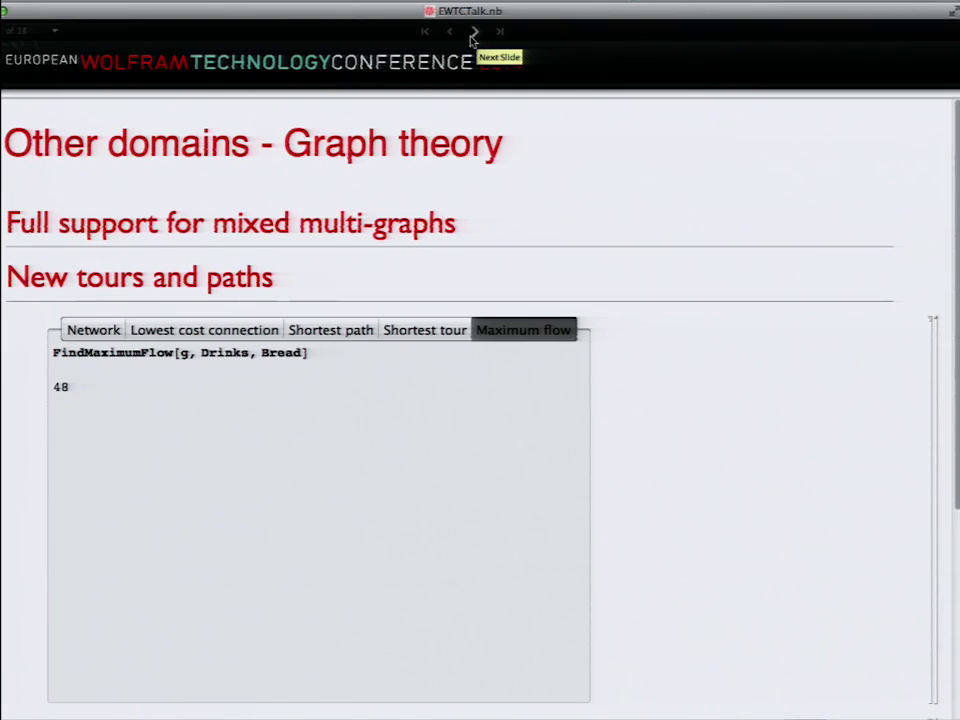
Step: Advance two slides, past Wolfram Language, to the 'Software development - Deployment' slide
click(474, 34)
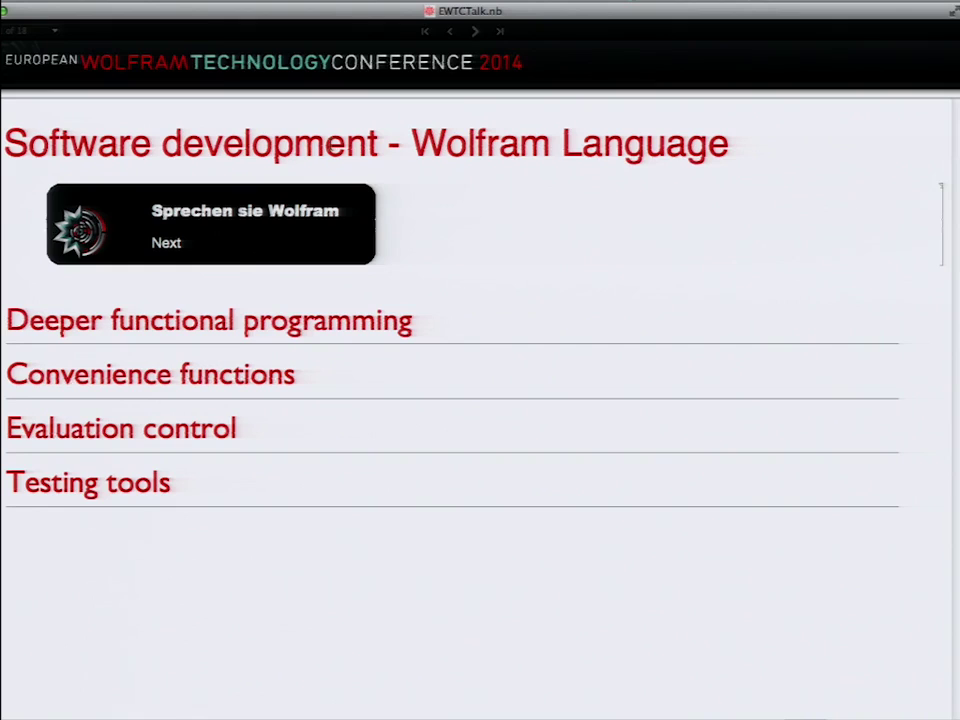
click(476, 32)
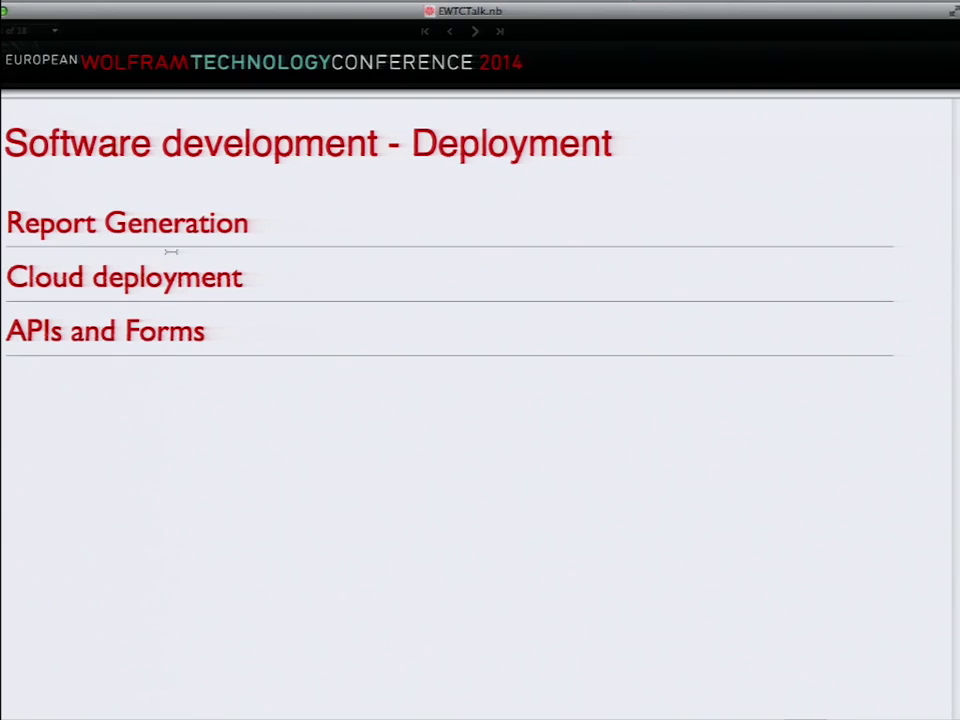
click(140, 224)
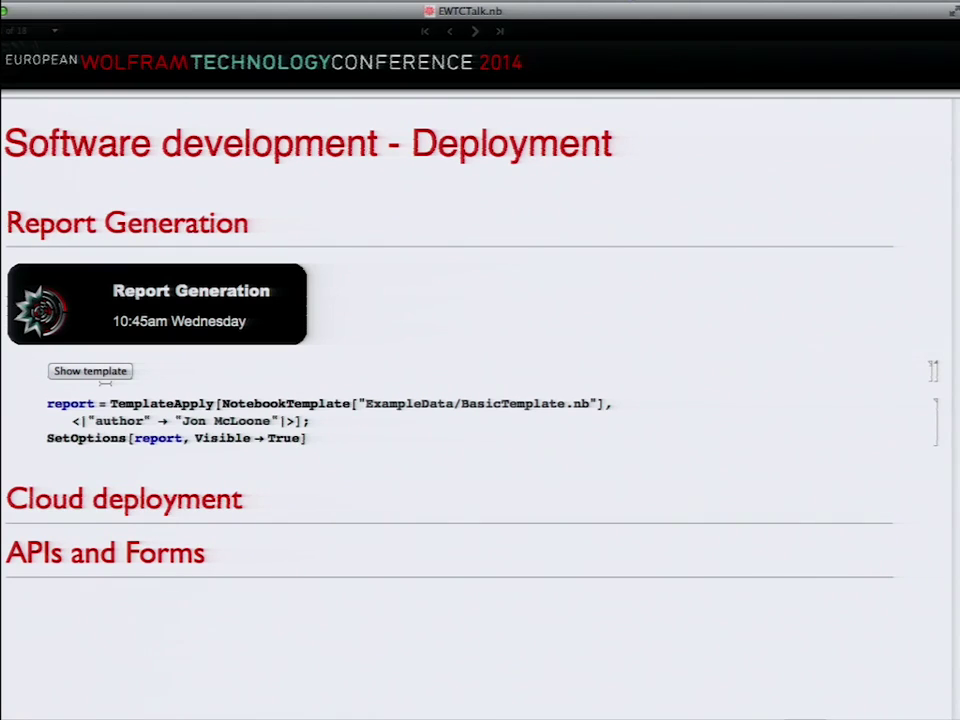
click(105, 372)
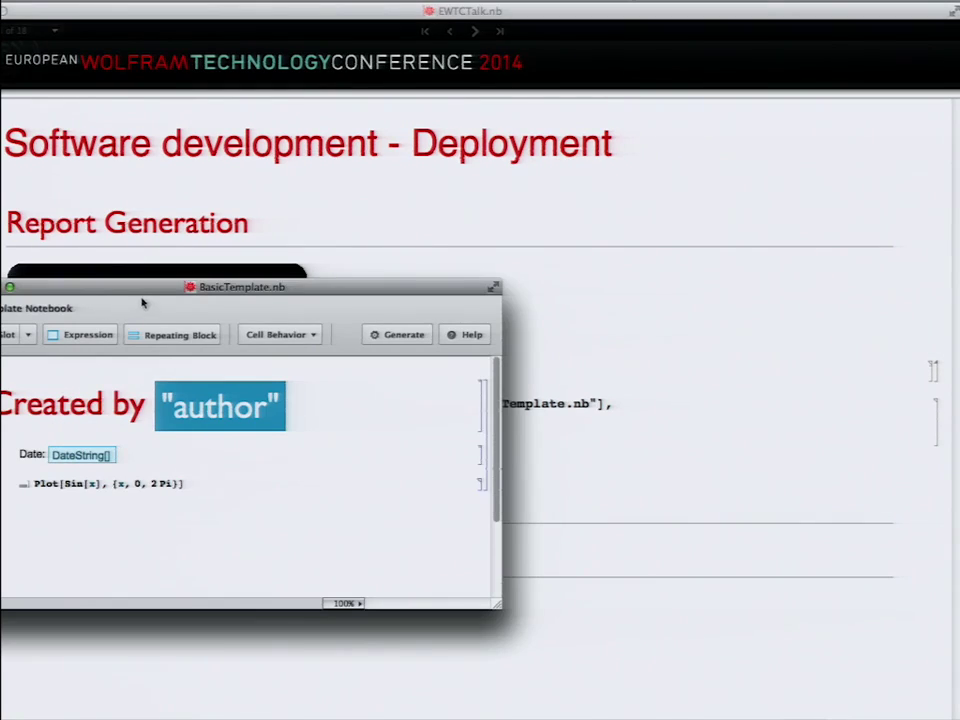
drag(148, 295, 430, 158)
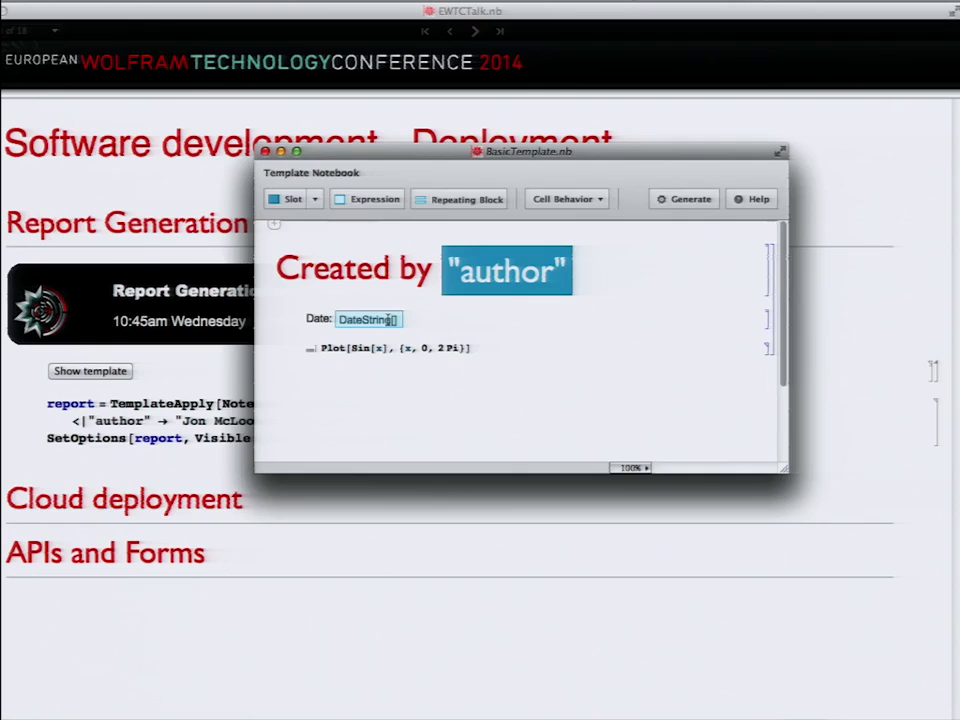
Step: Point out TemplateApply and the author value, then evaluate the report generation code
mouse_move(360, 345)
click(218, 371)
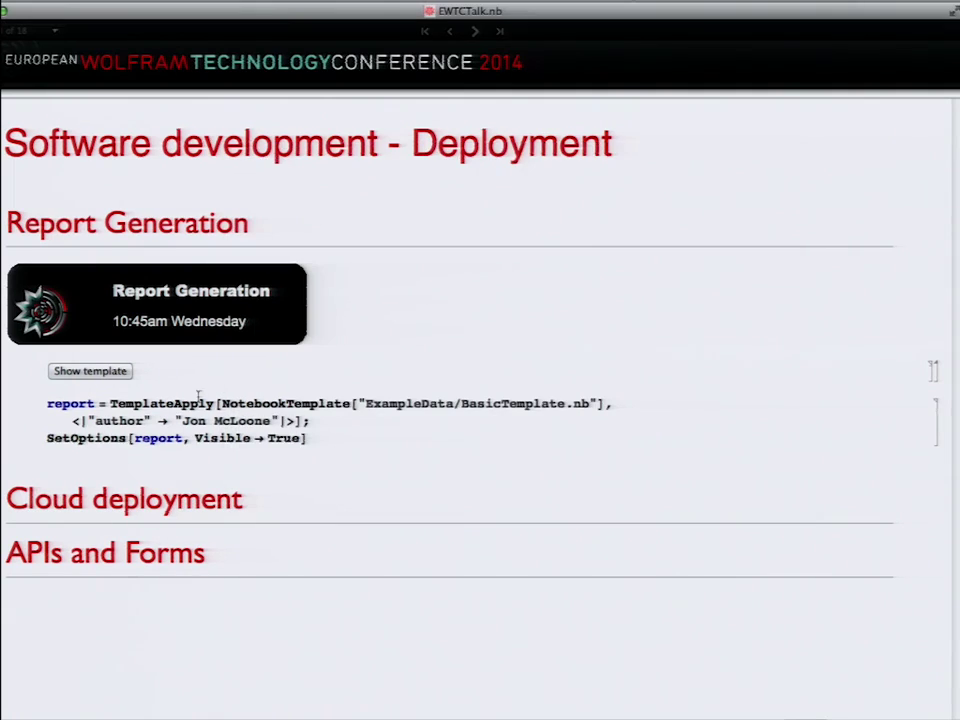
double_click(209, 401)
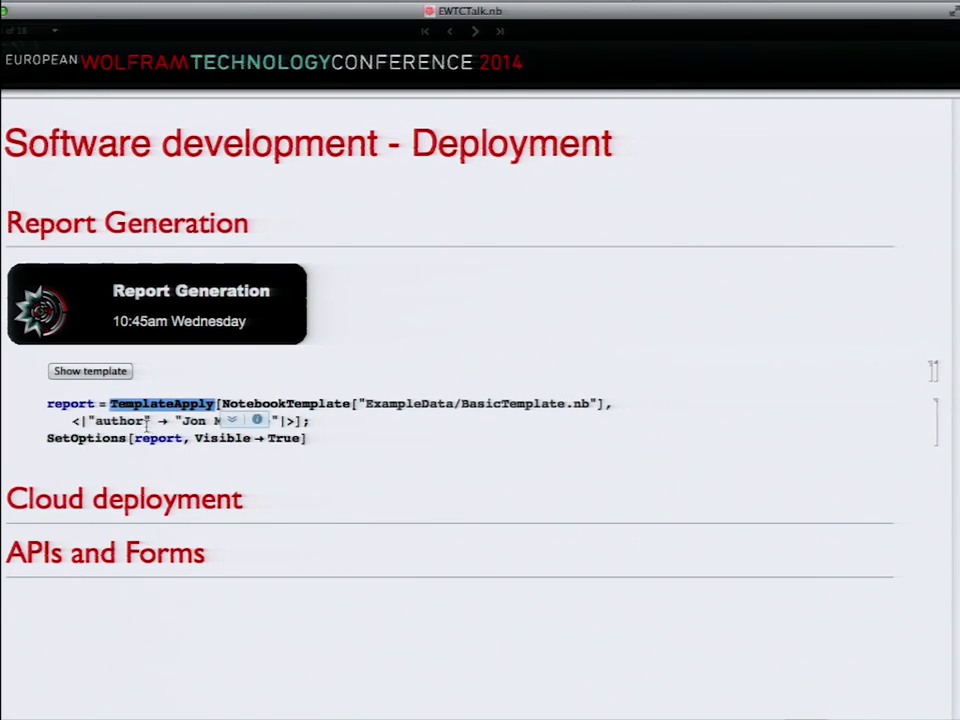
triple_click(243, 424)
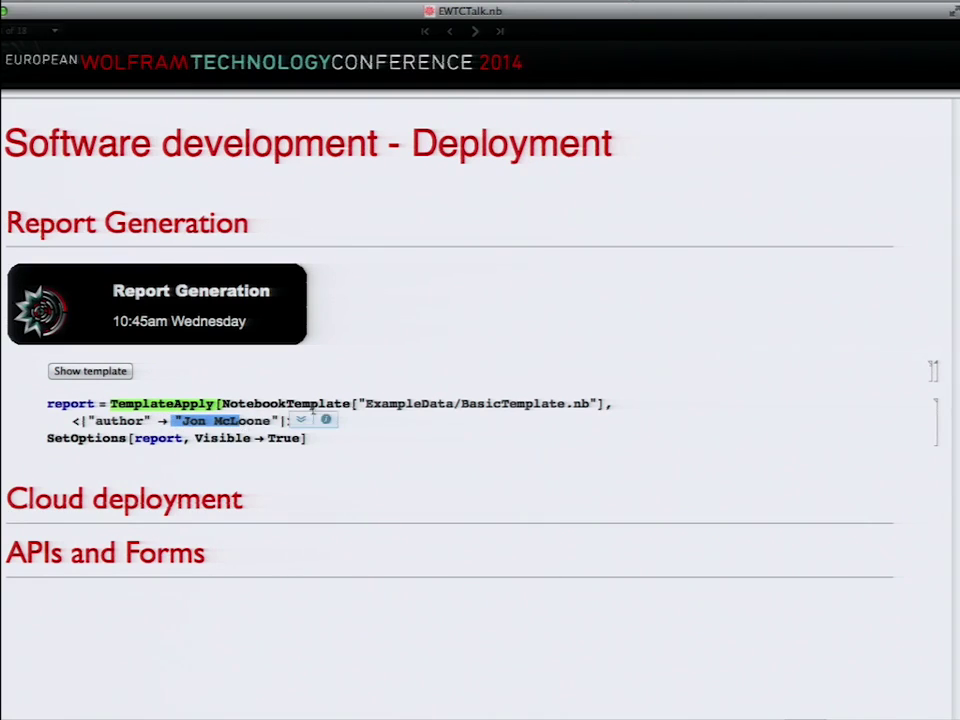
click(306, 421)
key(shift+Return)
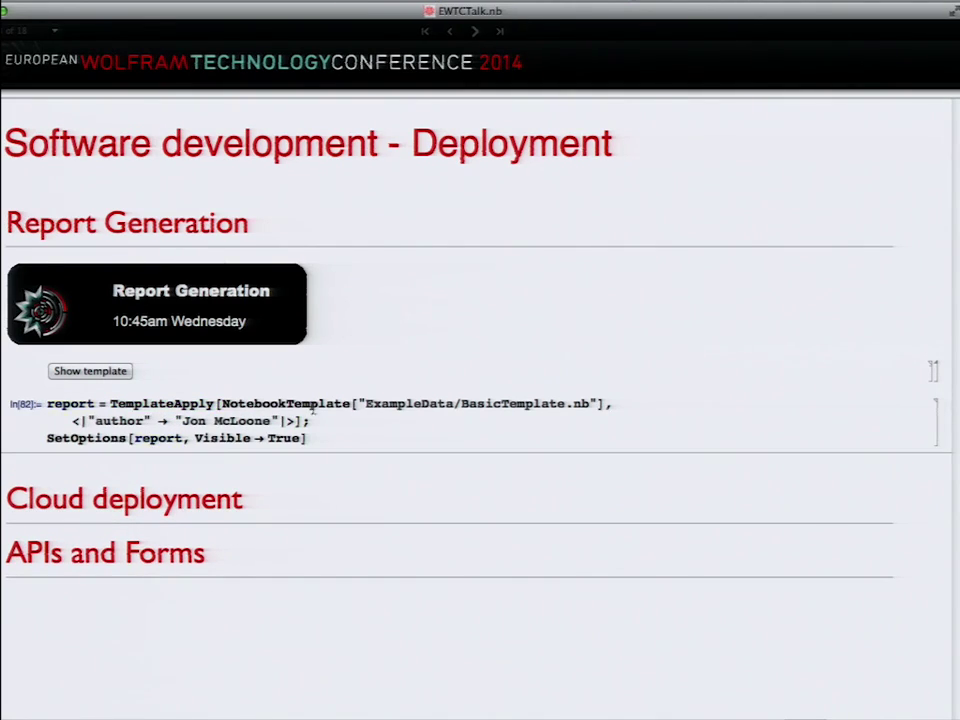
Step: Bring the Untitled-5 report window forward and close it without saving
click(485, 2)
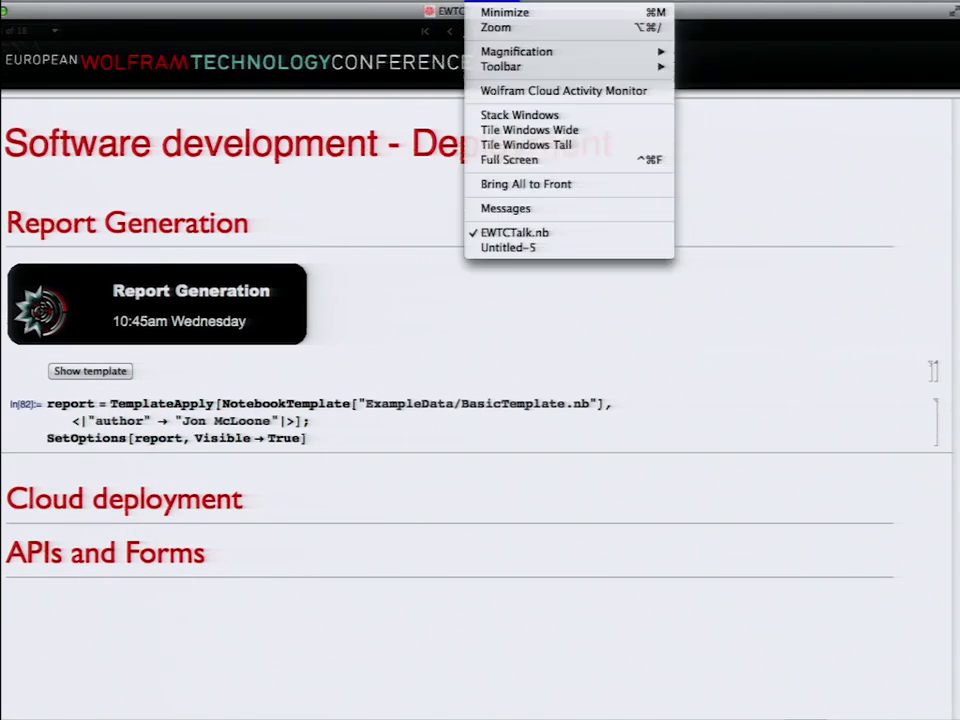
click(508, 248)
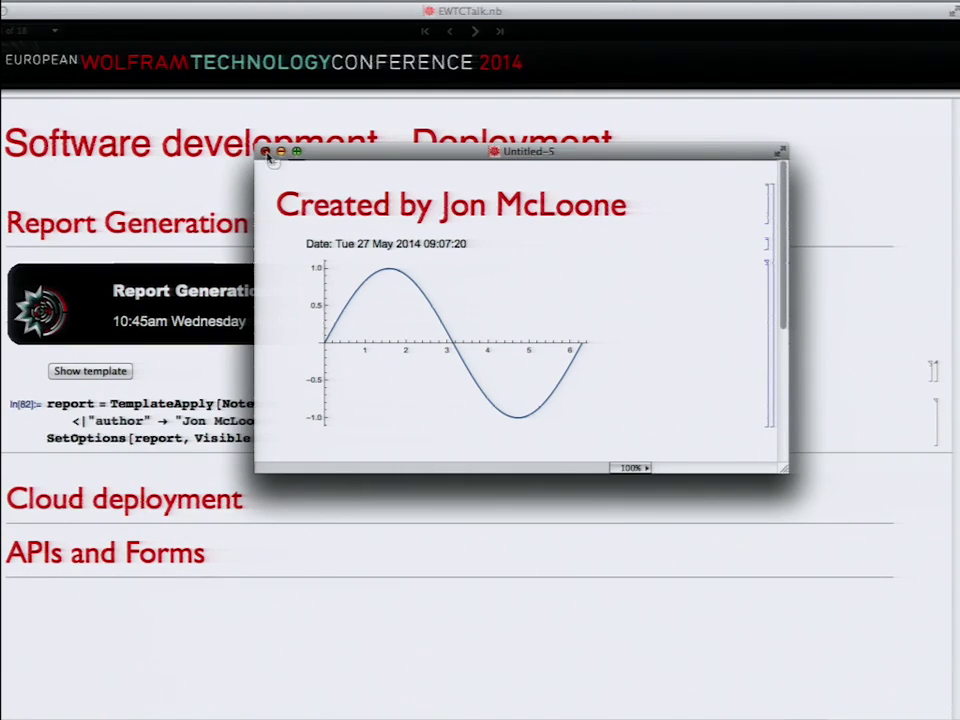
click(266, 152)
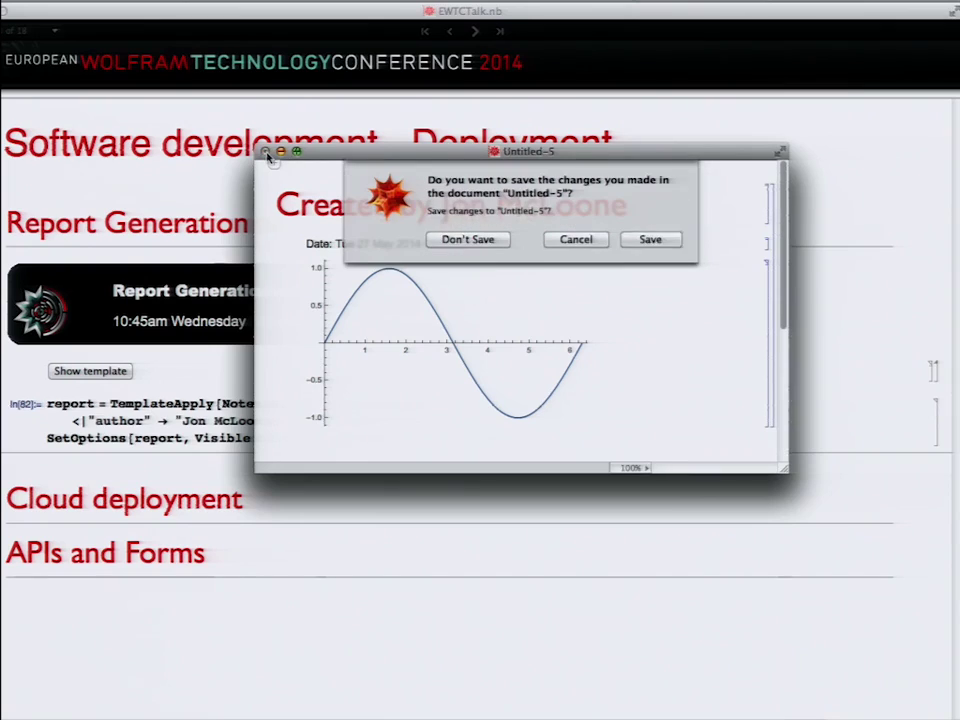
click(468, 240)
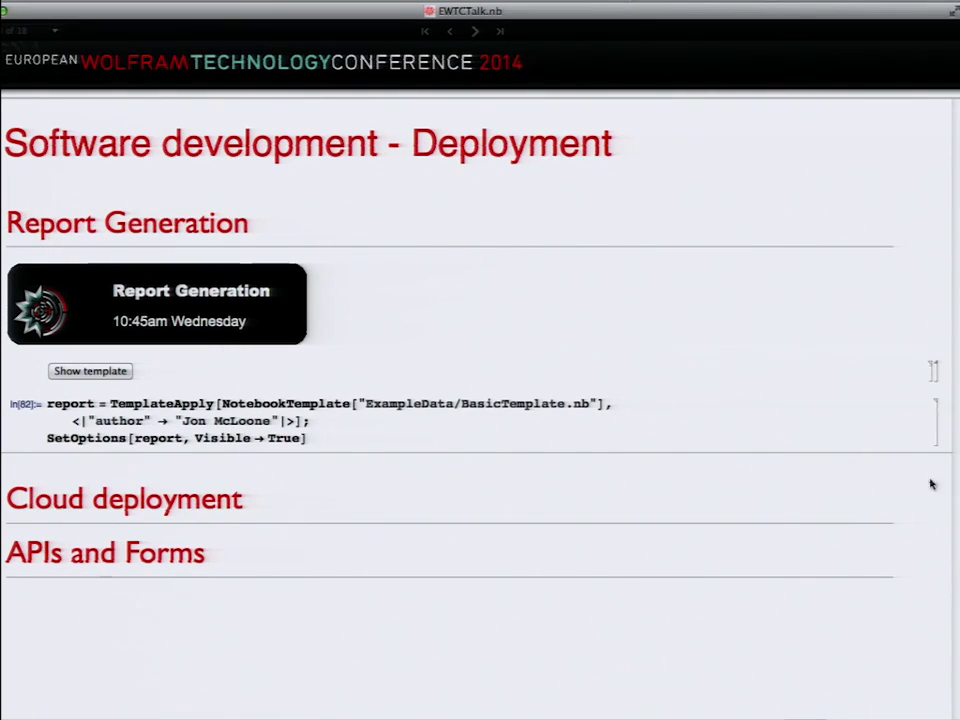
Step: Toggle the Report Generation and Cloud deployment sections, then re-run the report generation code
double_click(194, 226)
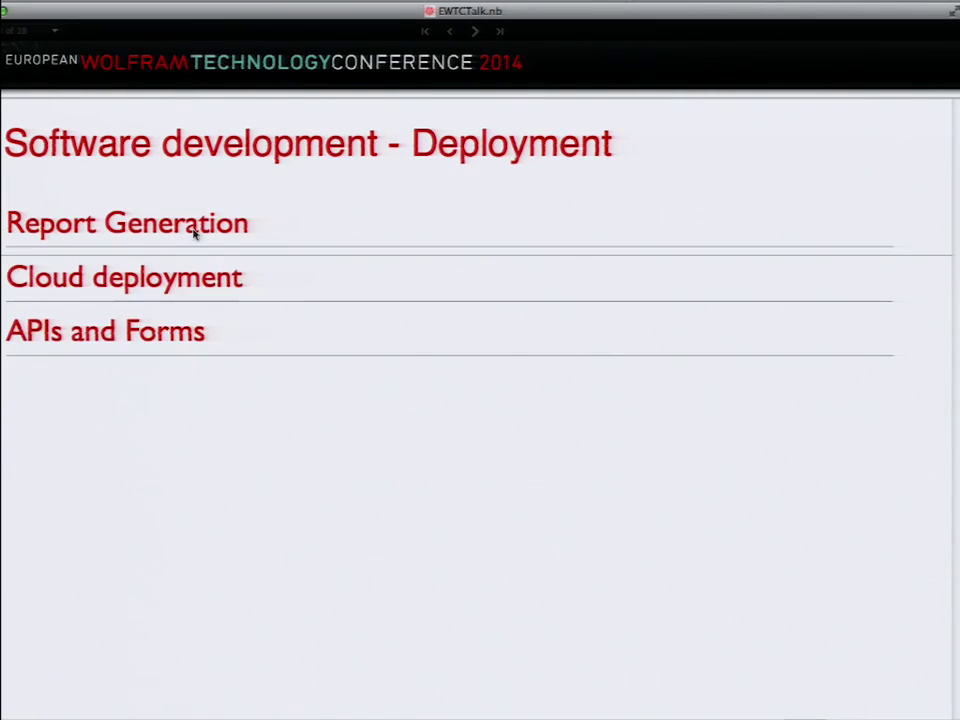
double_click(144, 282)
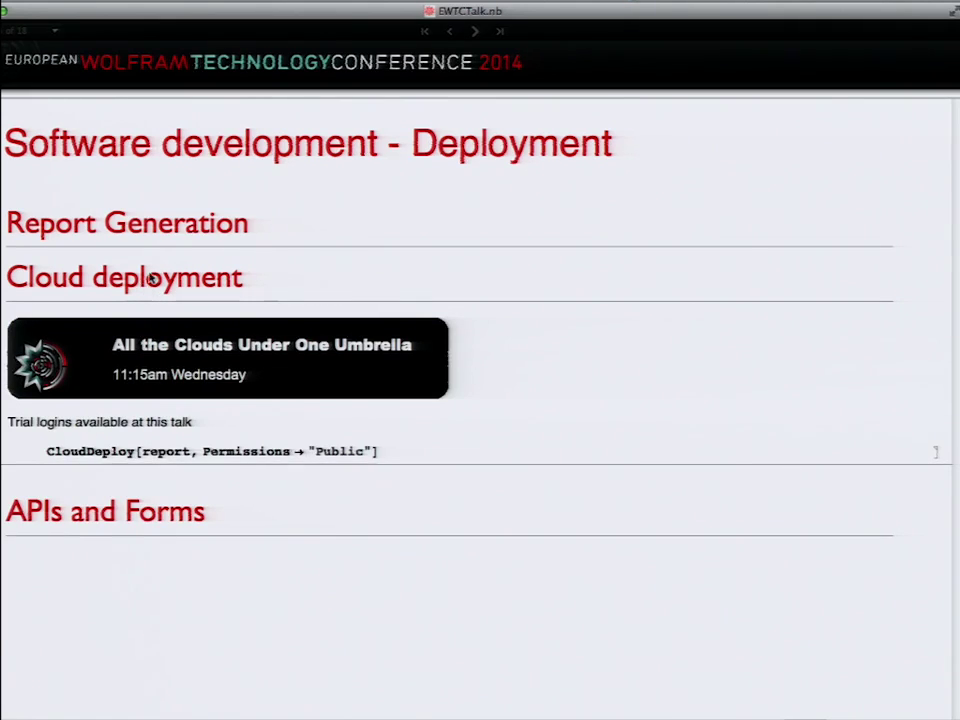
double_click(120, 218)
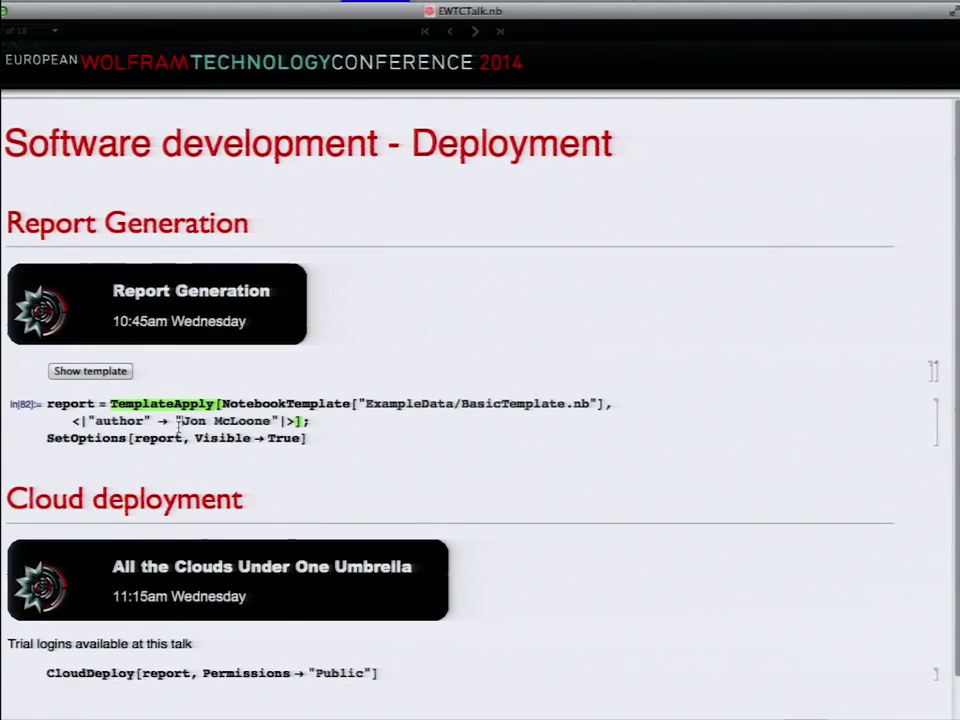
key(shift+Return)
Step: Run the CloudDeploy line to publish the report publicly and open its wolframcloud.com link
scroll(178, 425, down, 2)
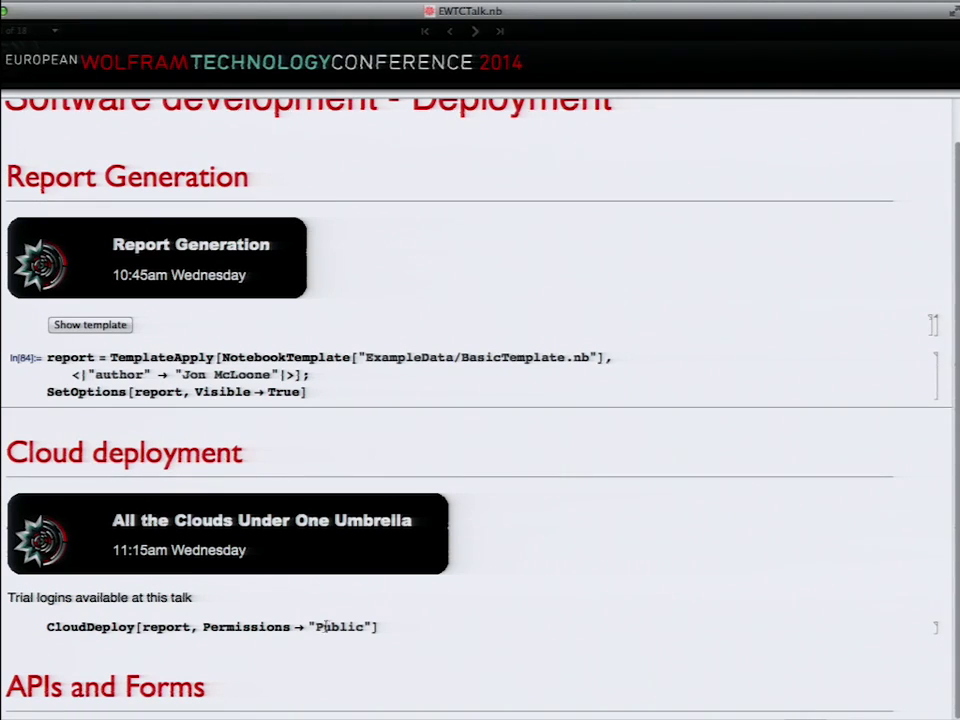
click(386, 626)
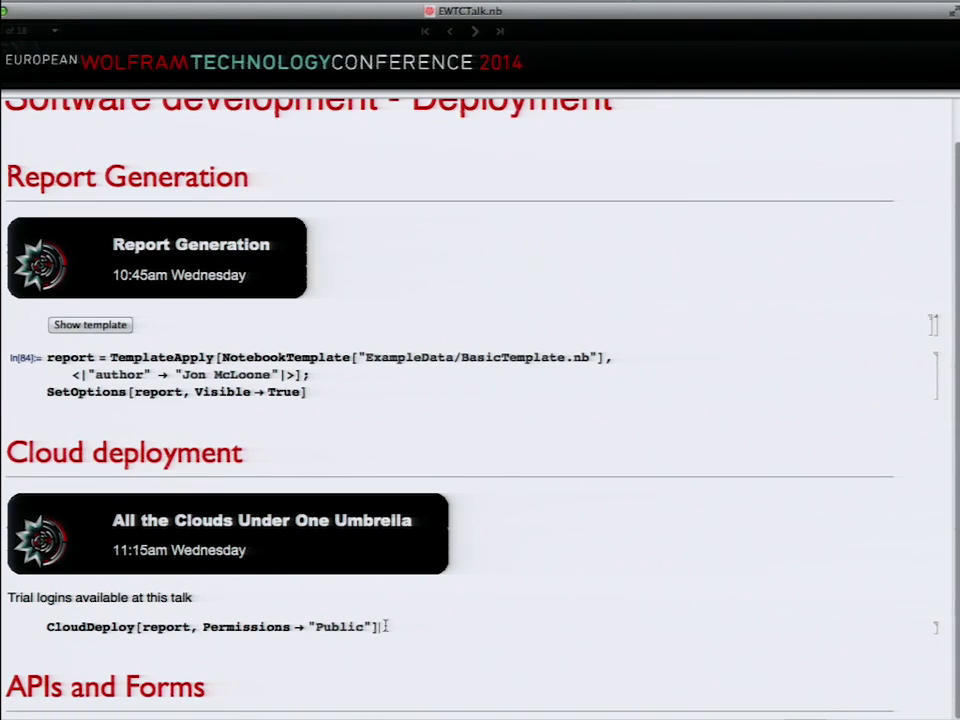
key(shift+Return)
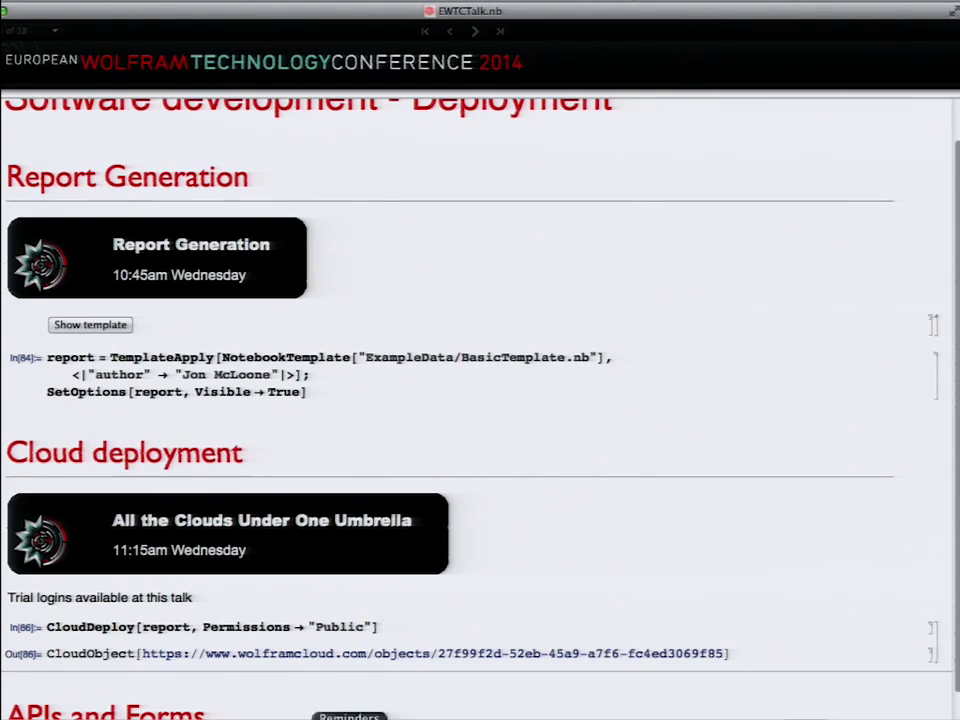
click(263, 656)
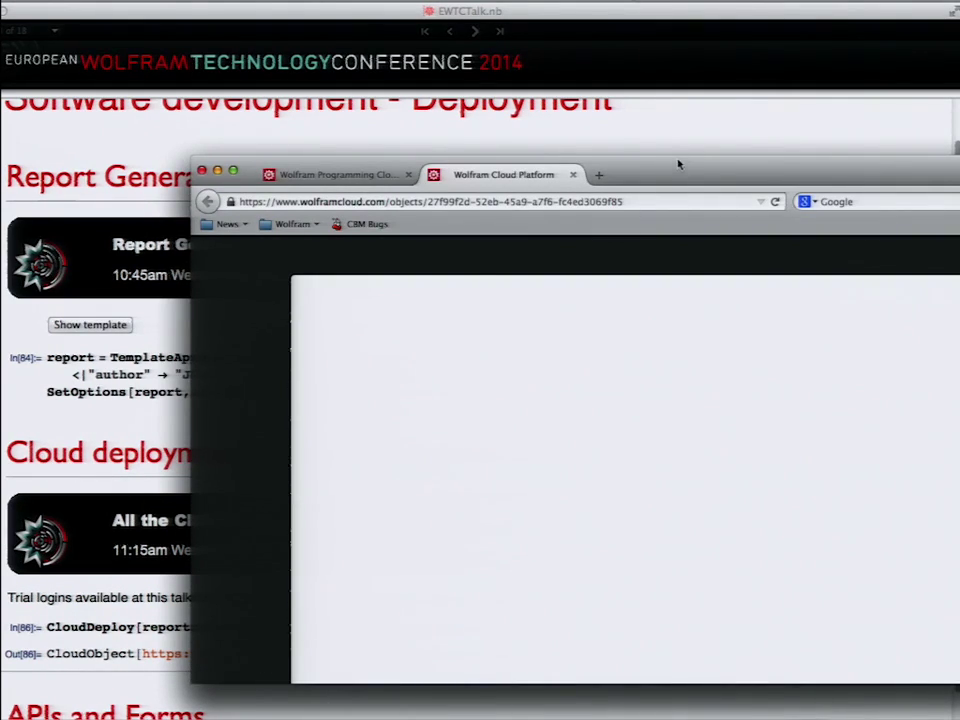
Step: Move the browser aside, raise the talk notebook, and collapse the Cloud deployment section
drag(677, 166, 439, 130)
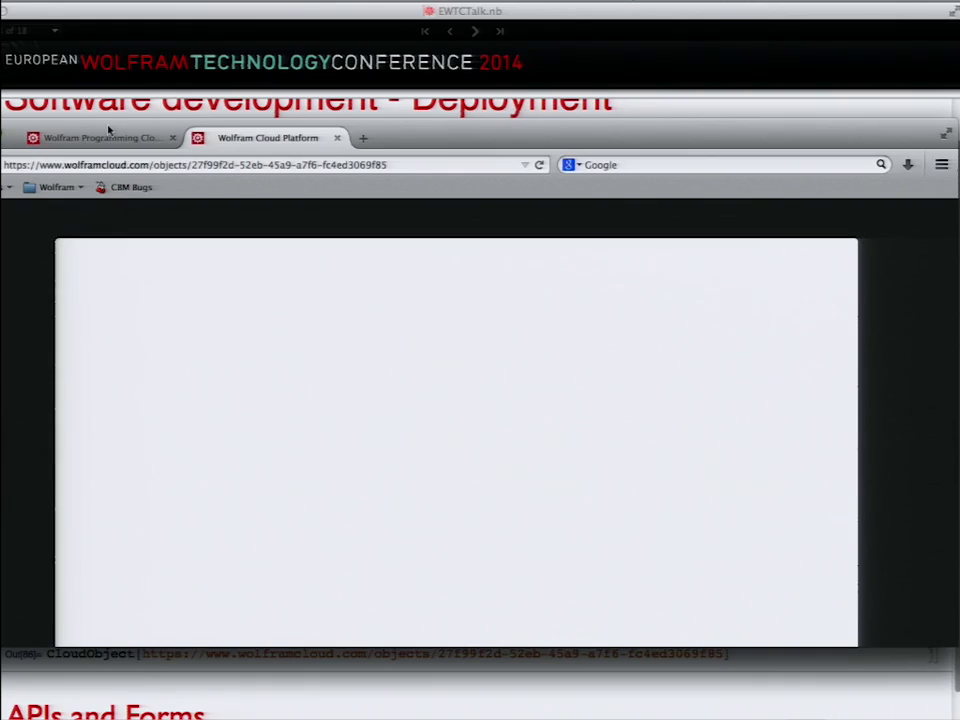
drag(108, 130, 328, 263)
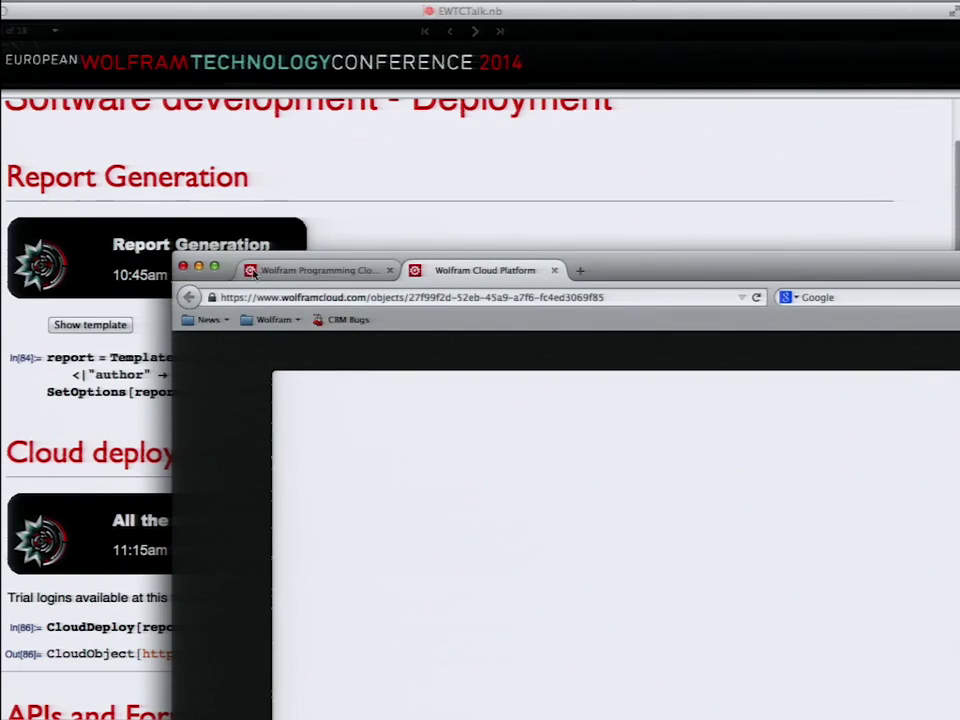
click(120, 409)
scroll(232, 444, down, 1)
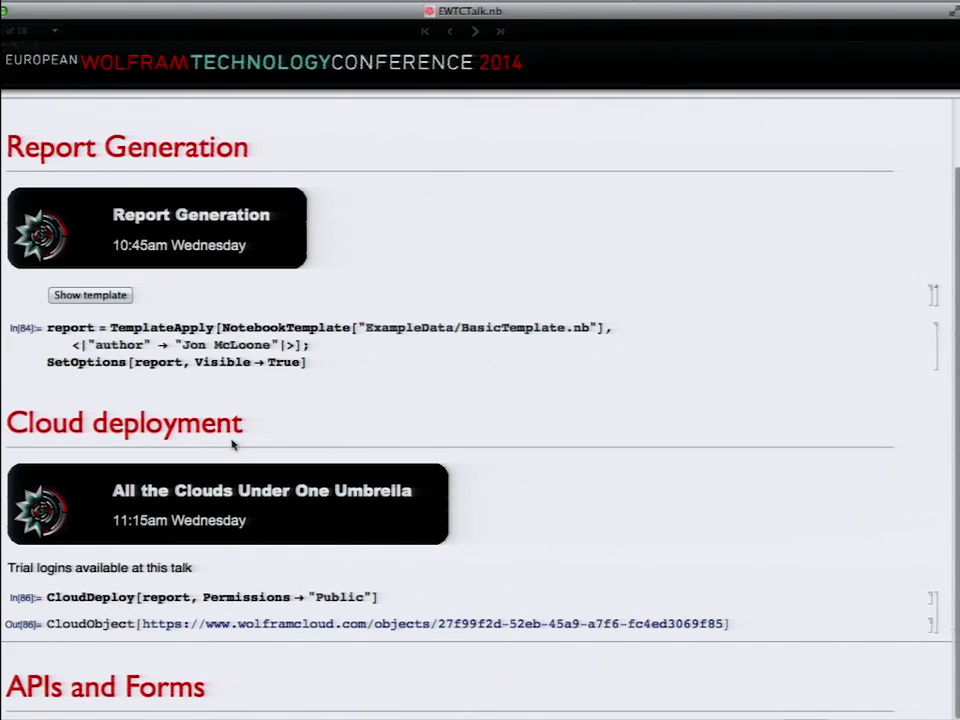
click(232, 444)
Step: Expand APIs and Forms, evaluate the factorialForm definition, and display the form with factorialForm[]
click(112, 550)
scroll(112, 550, down, 1)
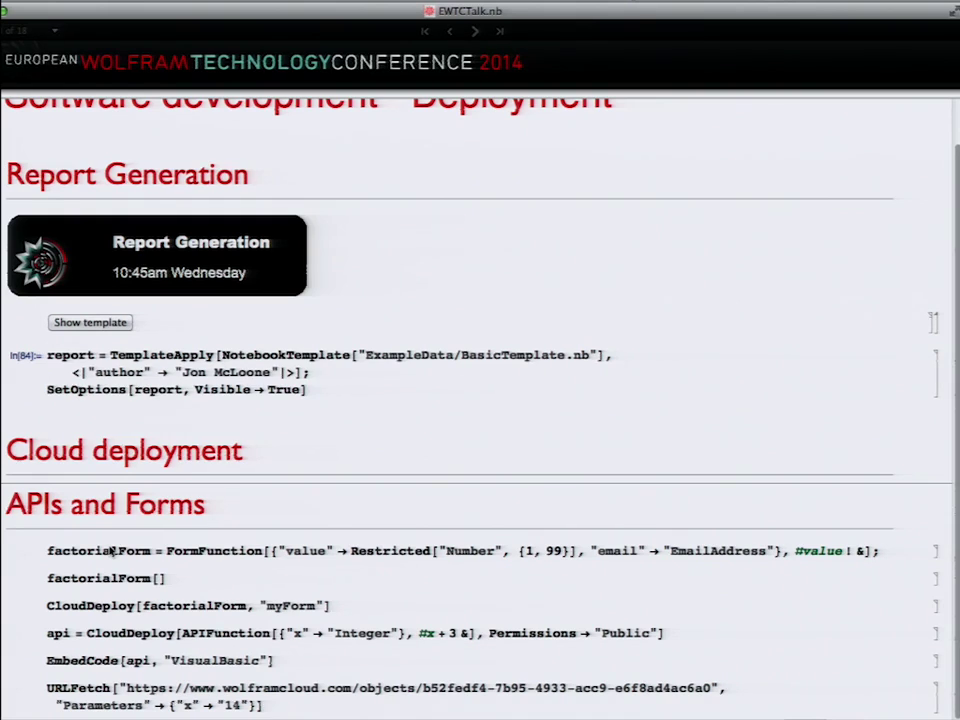
key(shift+Return)
click(208, 575)
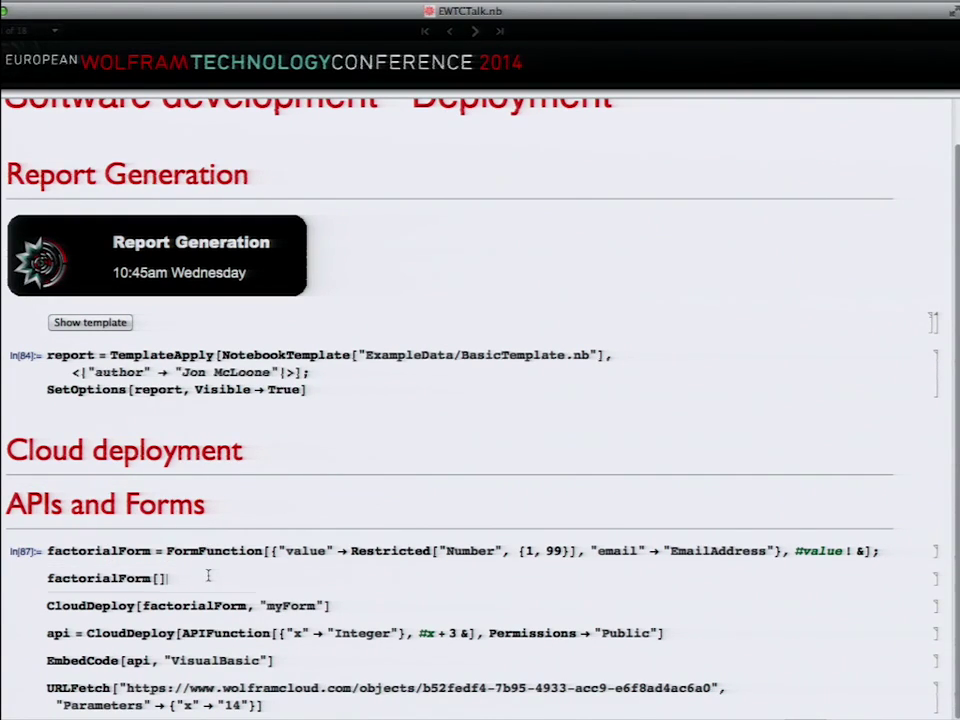
key(shift+Return)
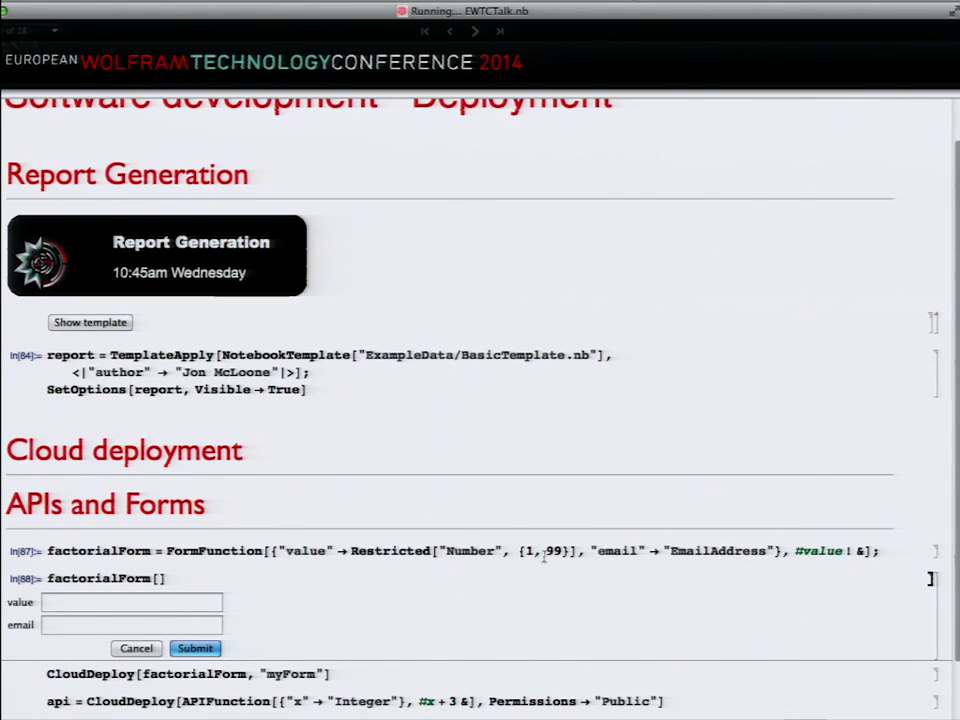
Step: Enter value 54564 and an incomplete e-mail address in the form and submit it
click(137, 604)
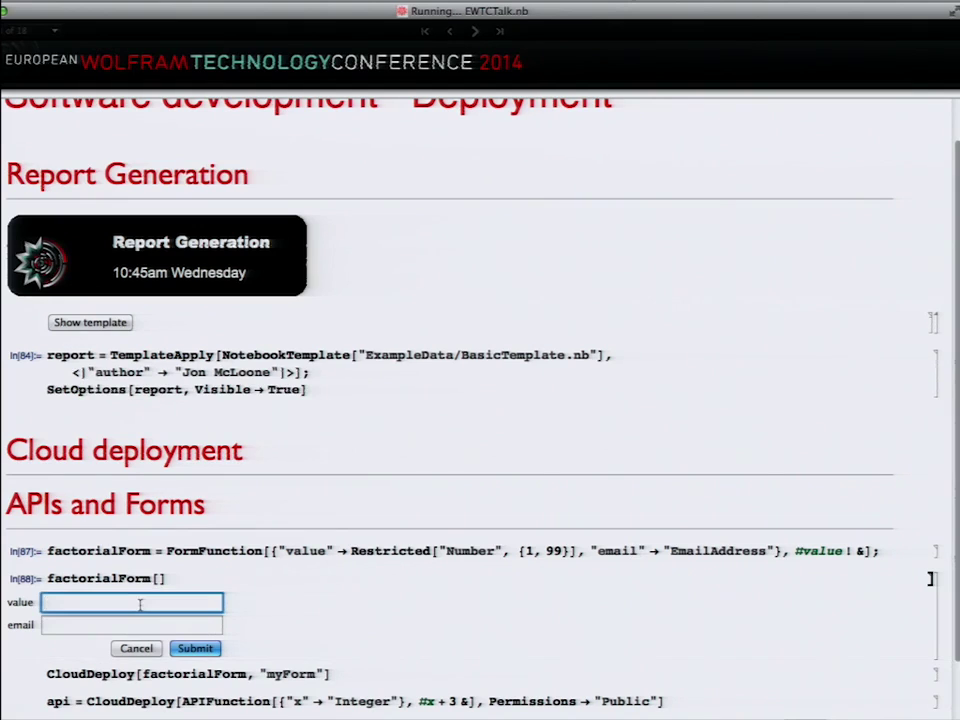
text(54564)
click(105, 626)
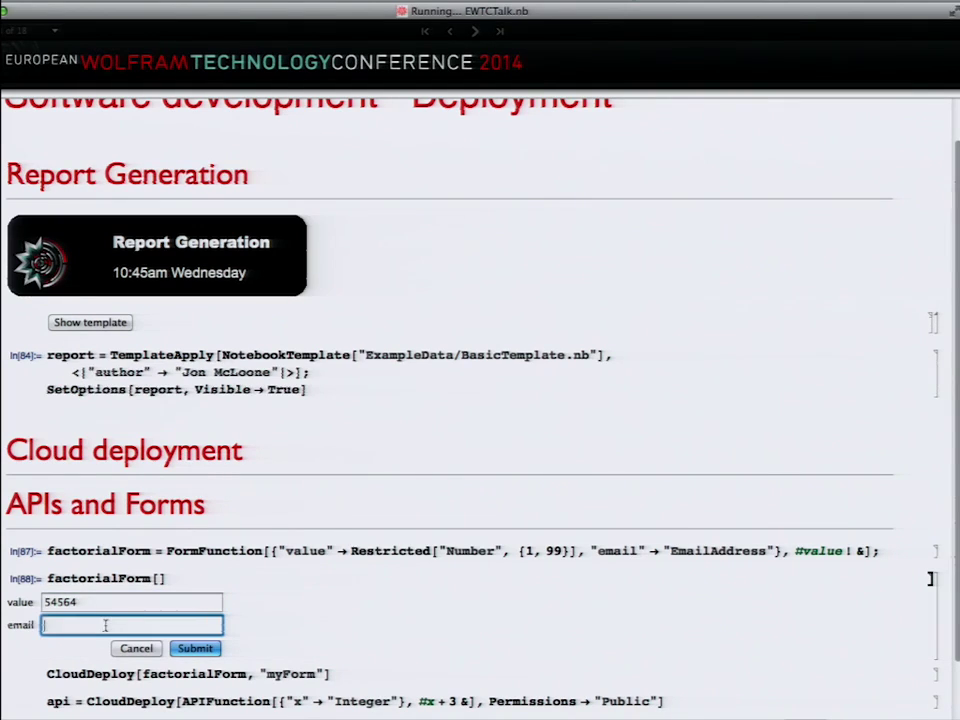
text(jonm)
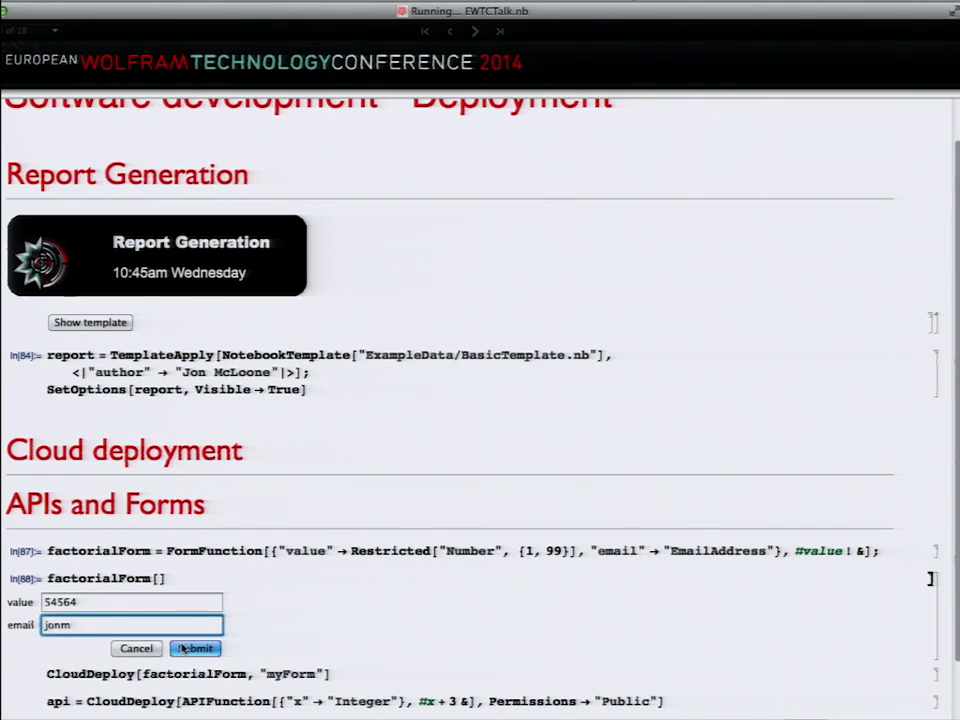
click(182, 648)
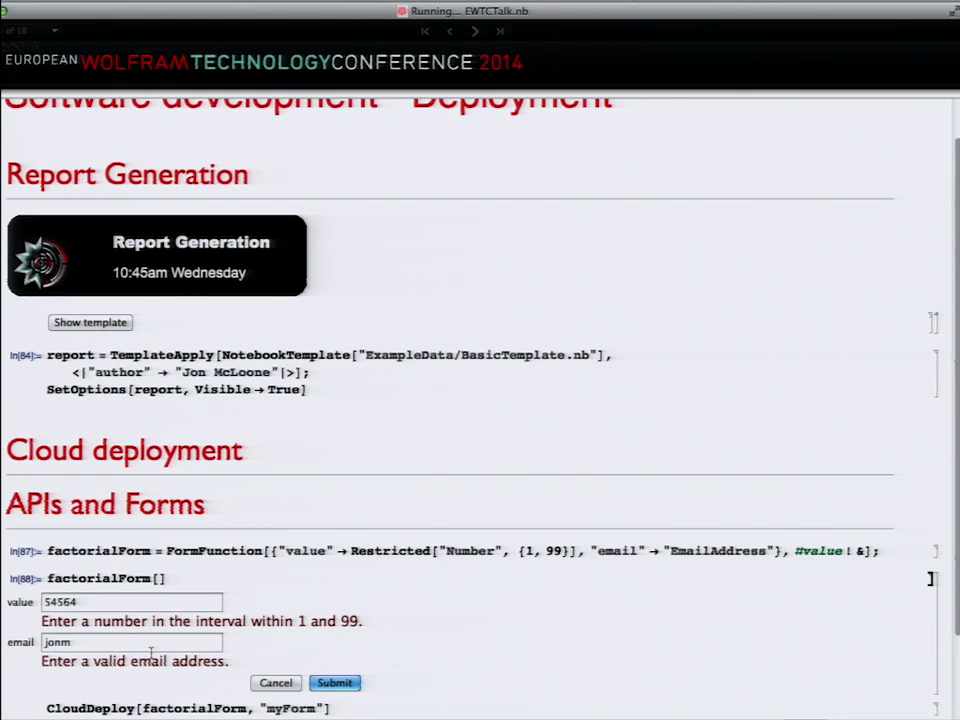
Step: Cancel the local form, deploy factorialForm as myForm, and sign in to Wolfram Cloud in the browser
click(266, 683)
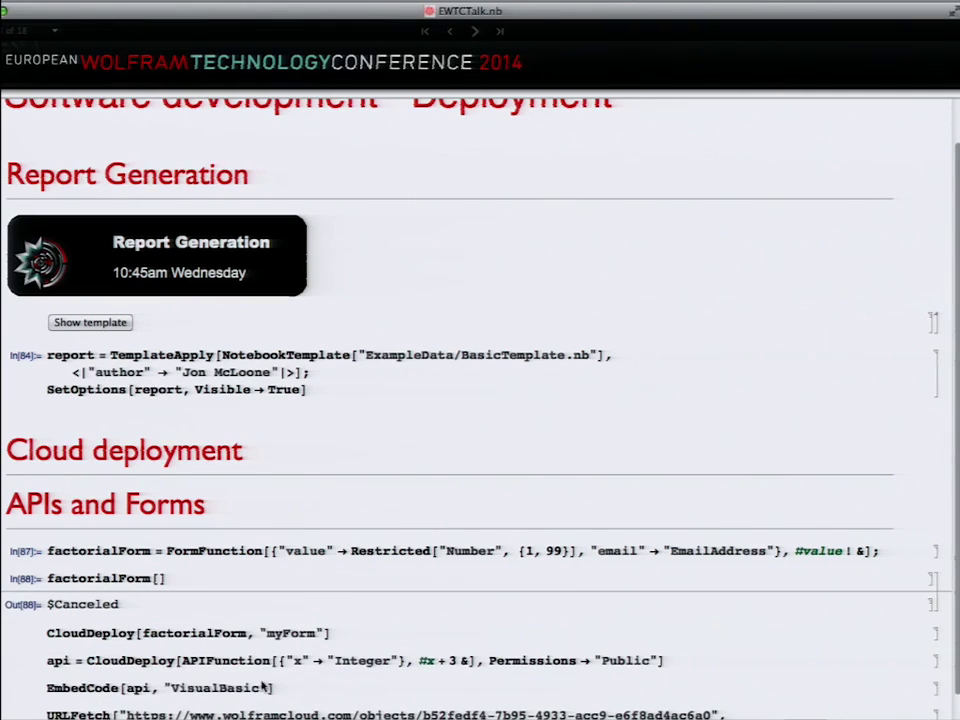
key(shift+Return)
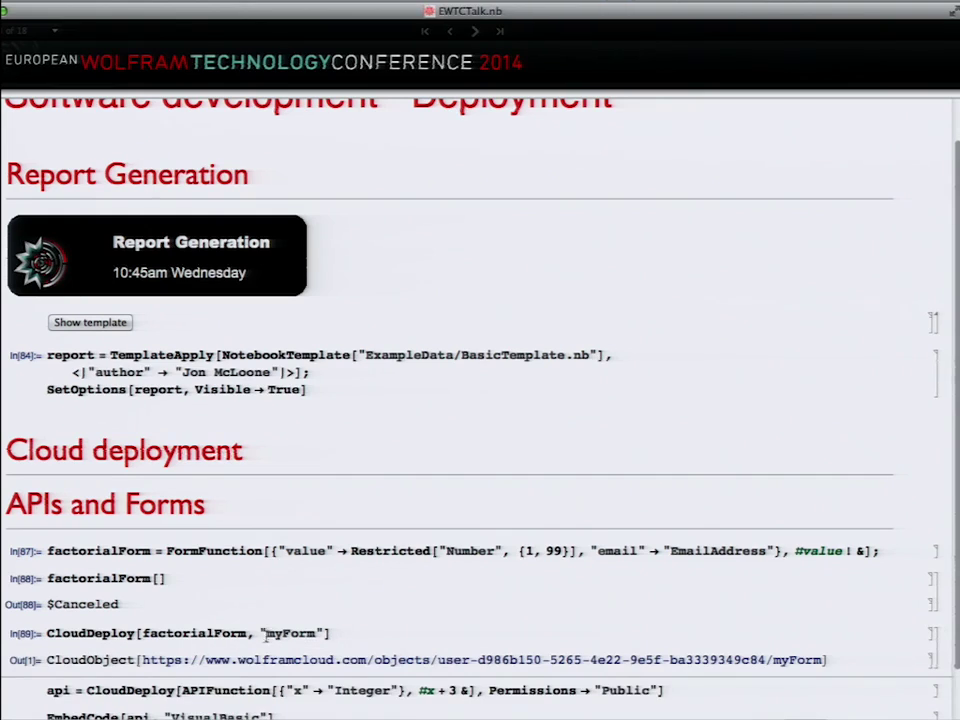
click(272, 660)
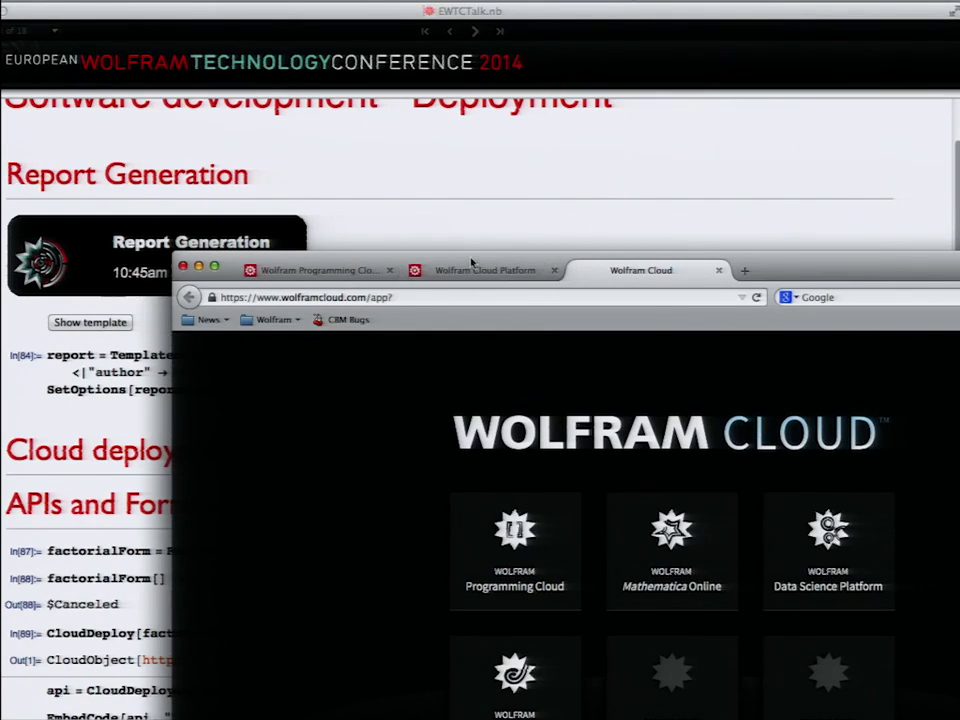
drag(471, 261, 320, 92)
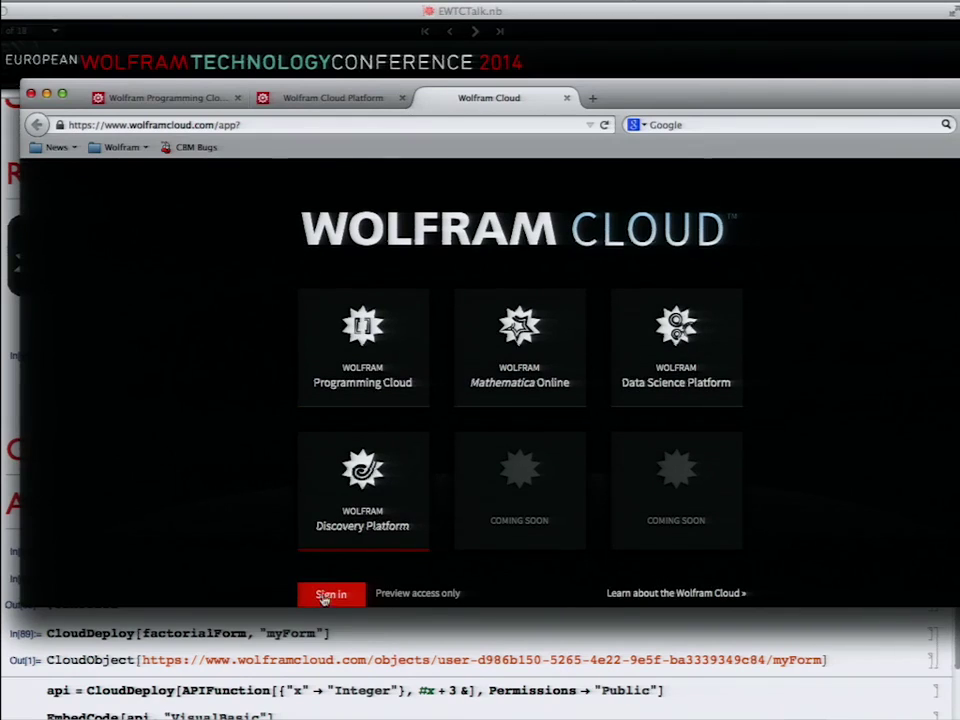
click(322, 596)
Step: Re-evaluate CloudDeploy[factorialForm, "myForm"] in the notebook and open the resulting myForm page
click(4, 600)
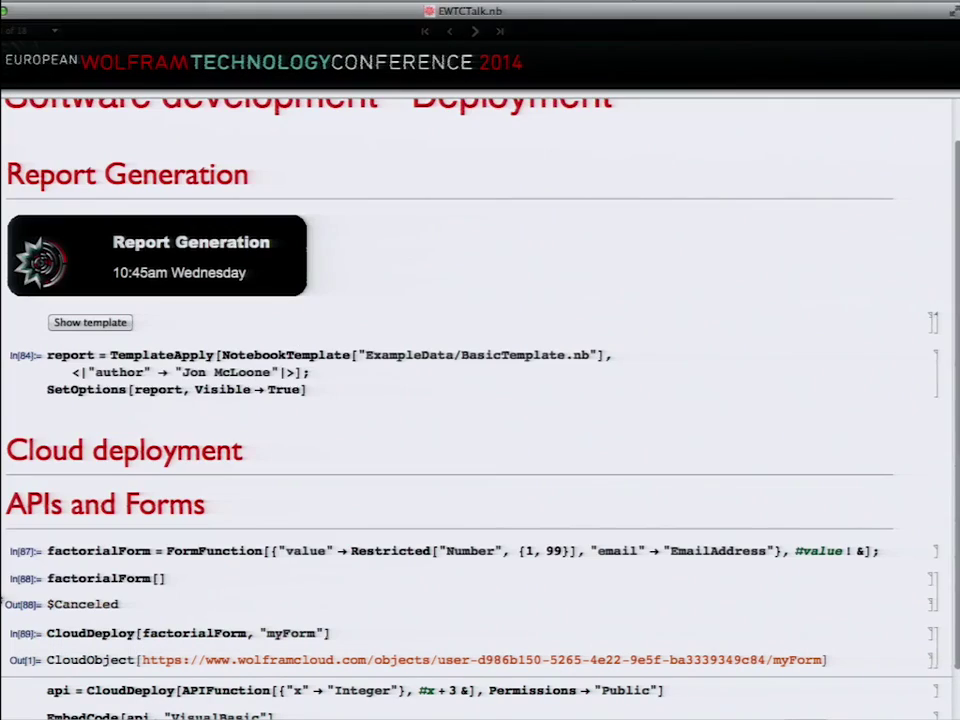
click(260, 633)
key(shift+Return)
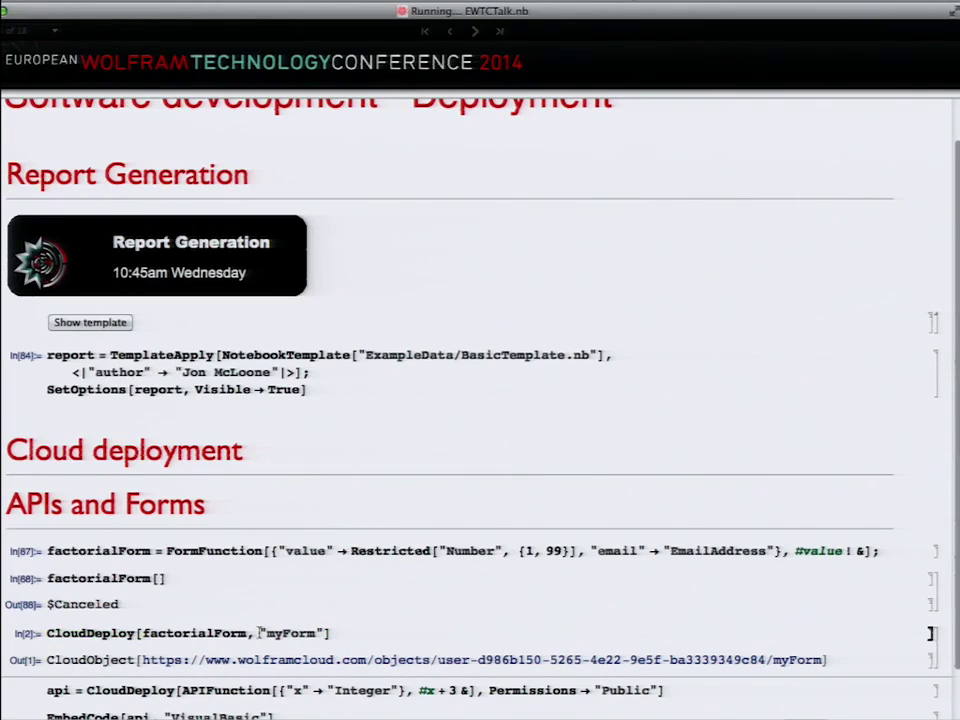
click(265, 660)
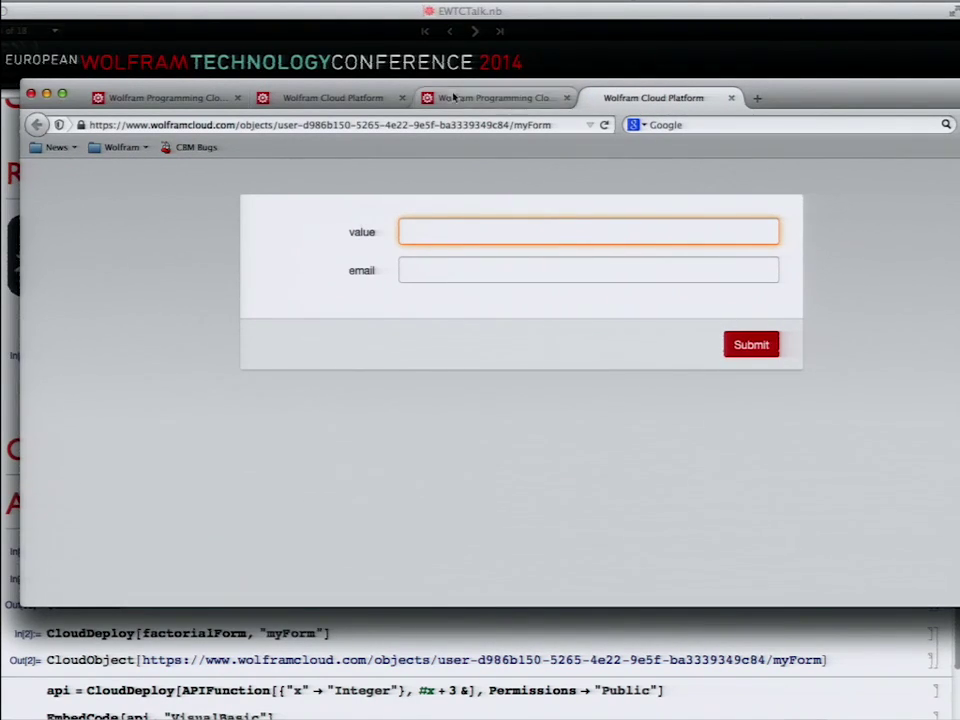
Step: On the myForm web page, enter value 99 and an e-mail address, then submit
drag(407, 88, 420, 206)
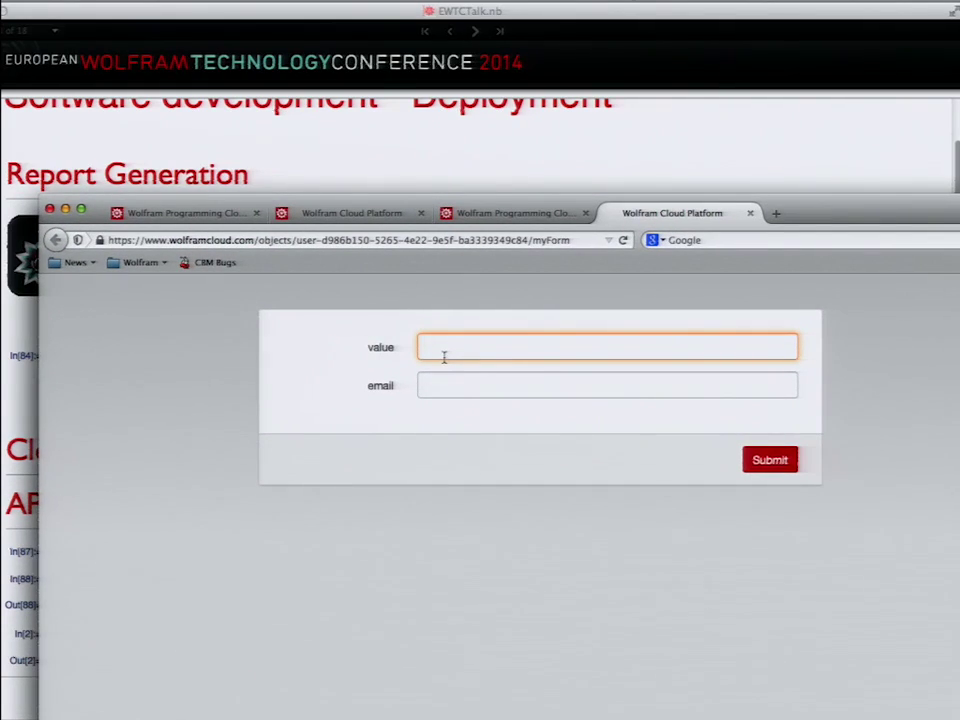
text(99)
click(452, 384)
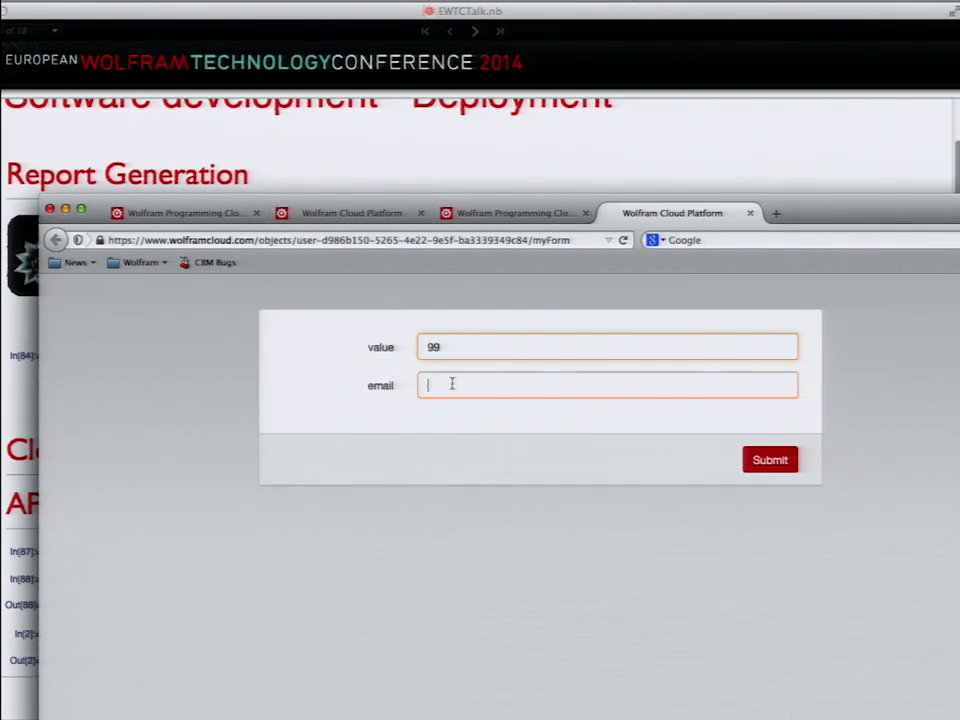
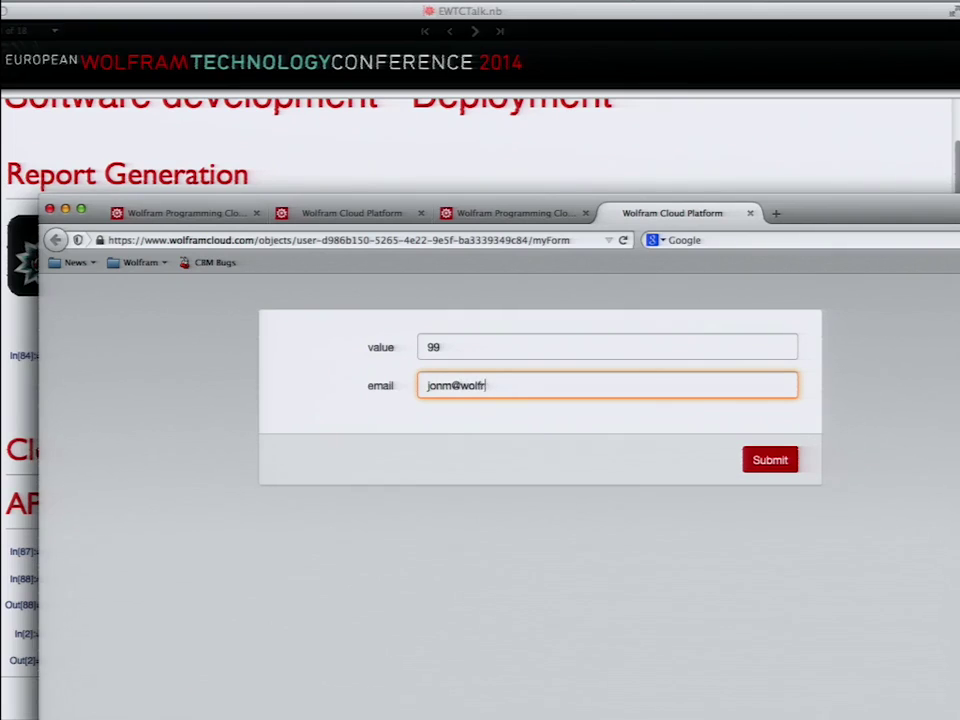
click(763, 463)
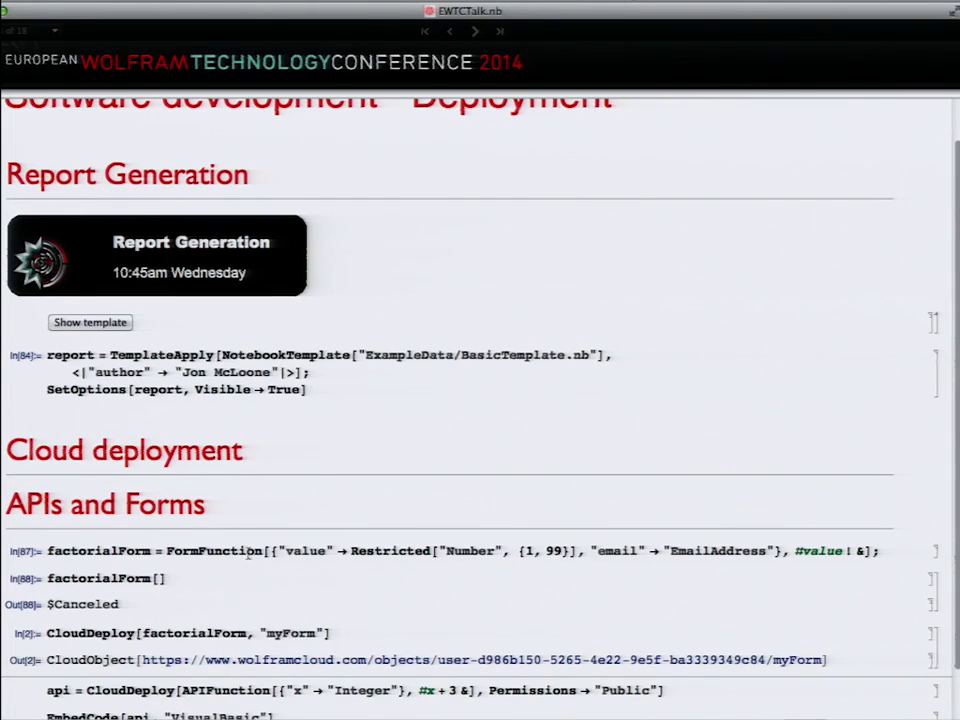
Step: Highlight FormFunction, then evaluate api = CloudDeploy[APIFunction[...]] to get a new CloudObject
double_click(248, 551)
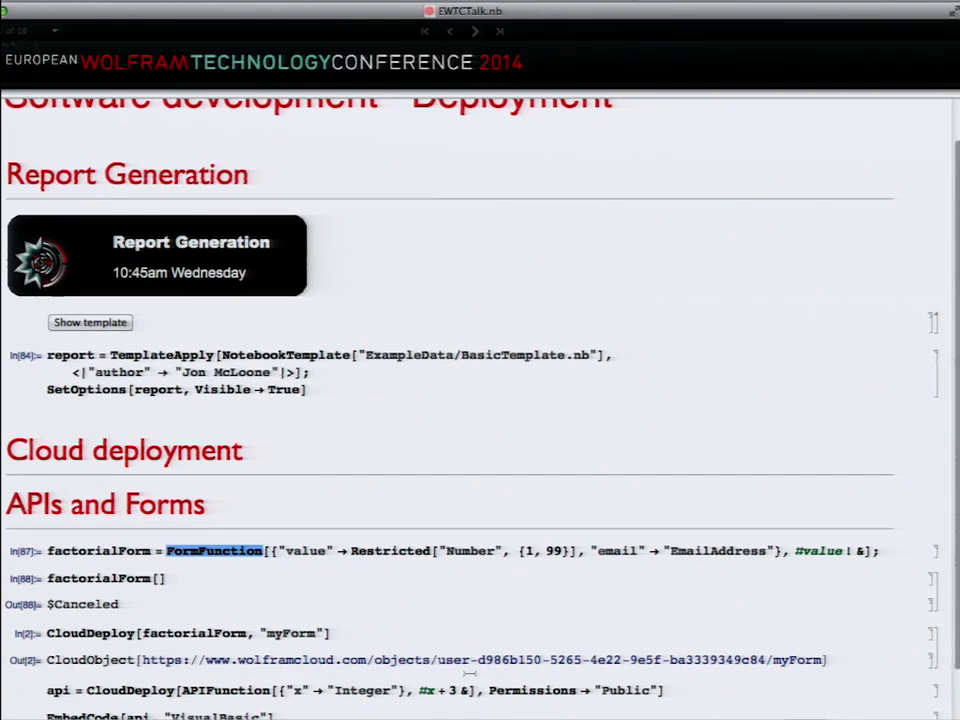
click(373, 692)
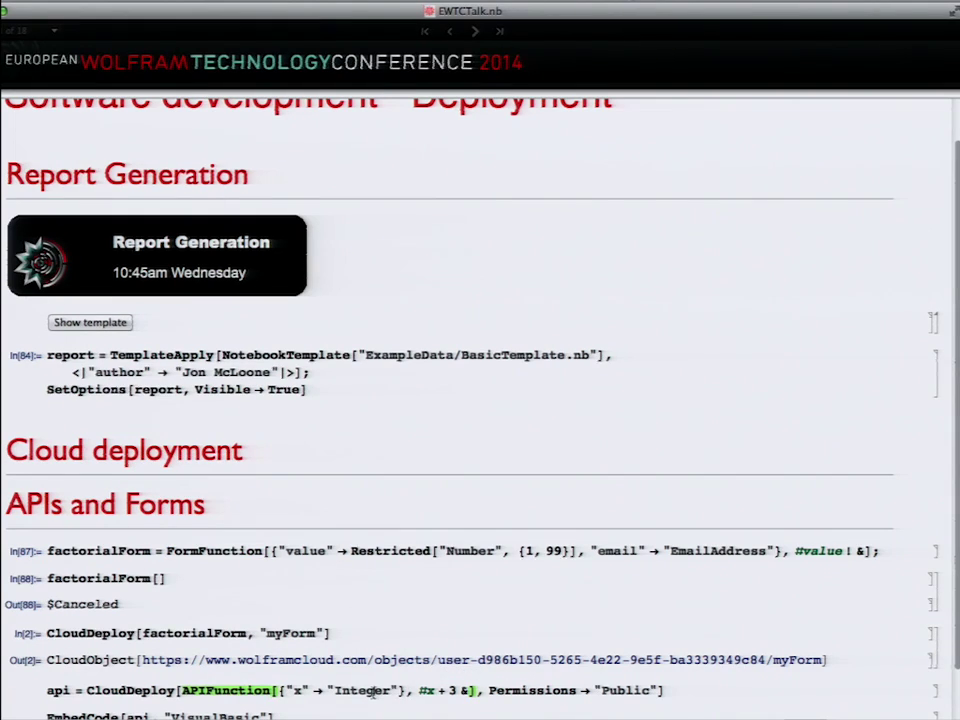
key(shift+Return)
scroll(392, 629, down, 1)
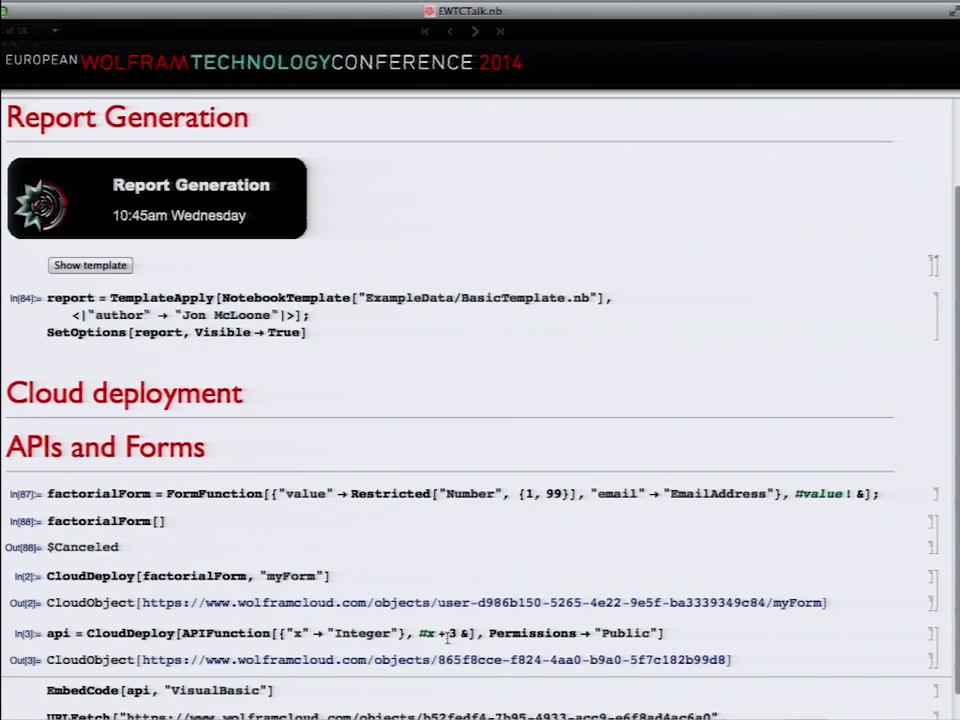
Step: Generate Visual Basic embed code for the api and call it with x = 14
click(301, 693)
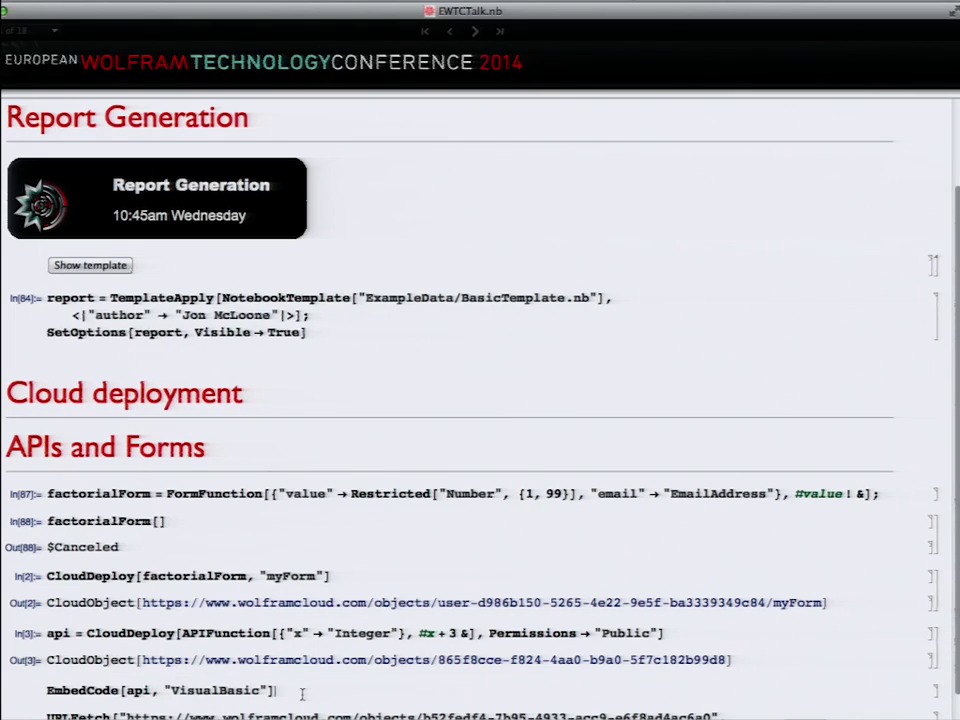
key(shift+Return)
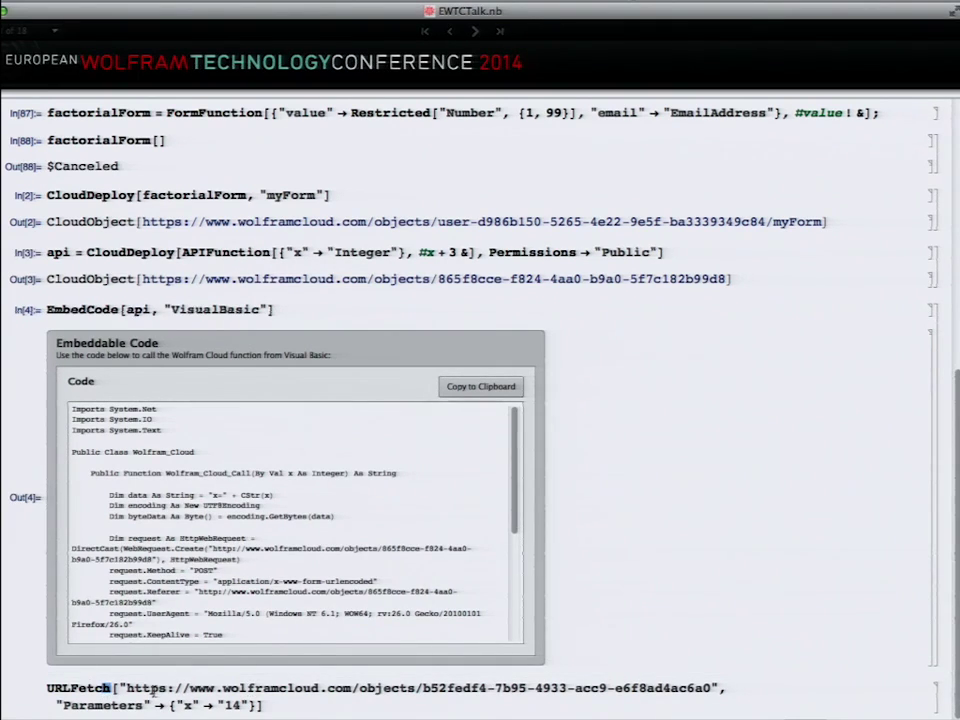
key(shift+Return)
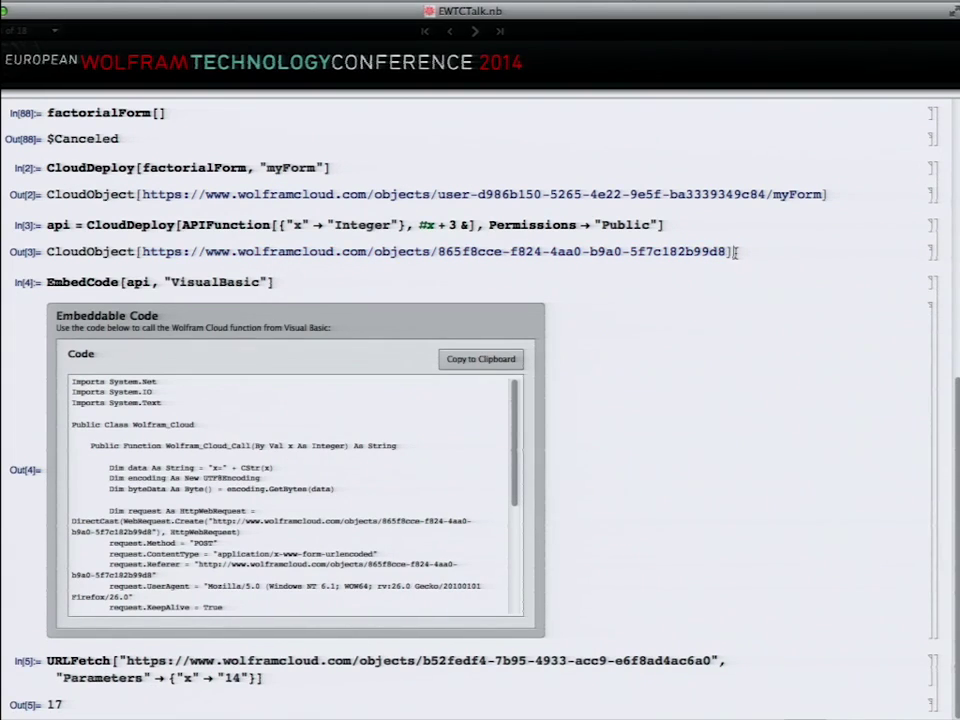
Step: Paste the new API's URL into URLFetch, run it to get 17, then advance to System integration
double_click(636, 251)
click(636, 251)
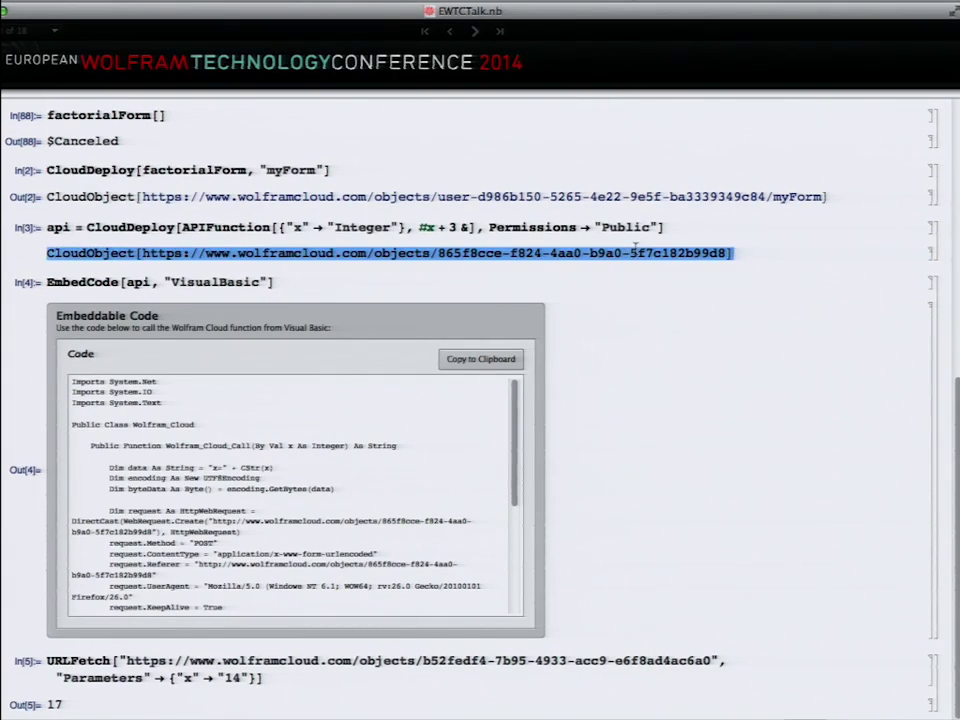
double_click(636, 251)
click(636, 251)
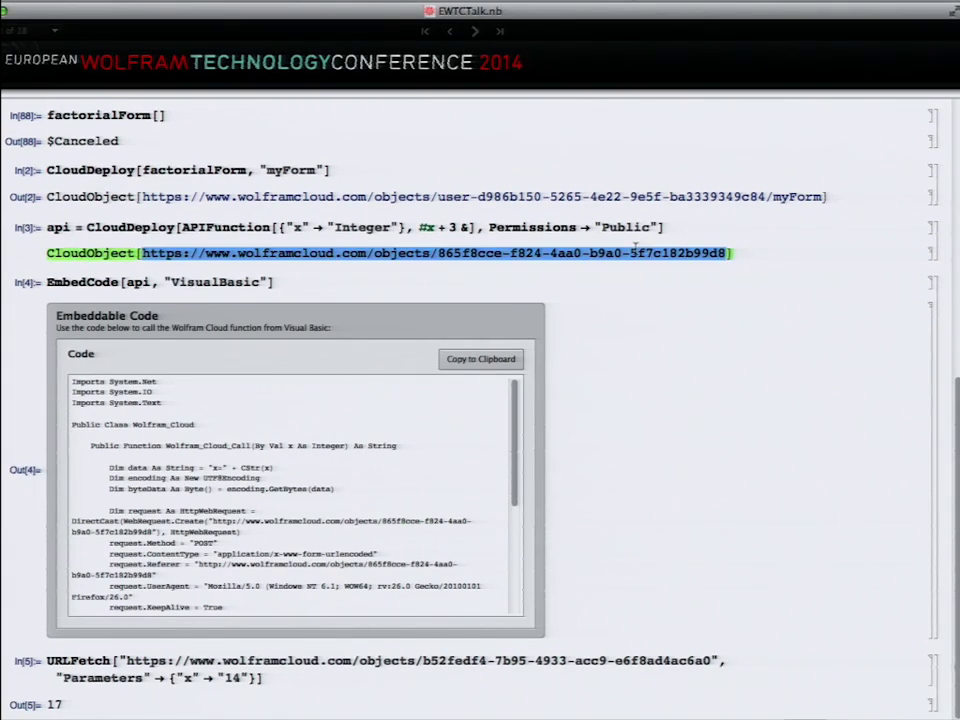
click(318, 658)
double_click(318, 658)
key(shift+Return)
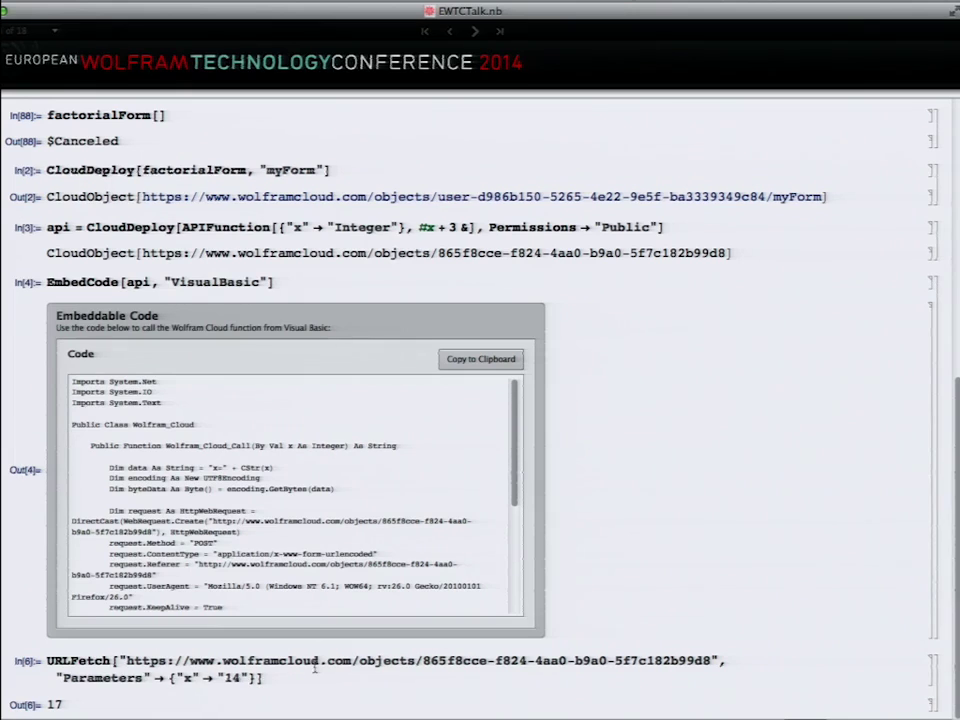
click(477, 35)
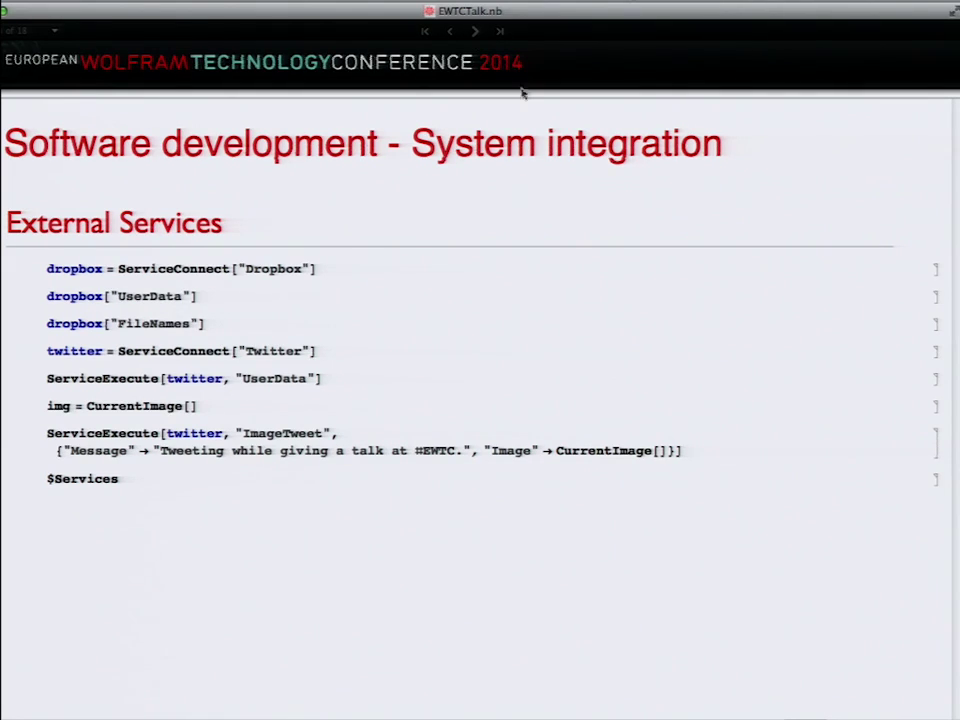
Step: Connect to Dropbox and retrieve its account data and file names
click(358, 265)
key(shift+Return)
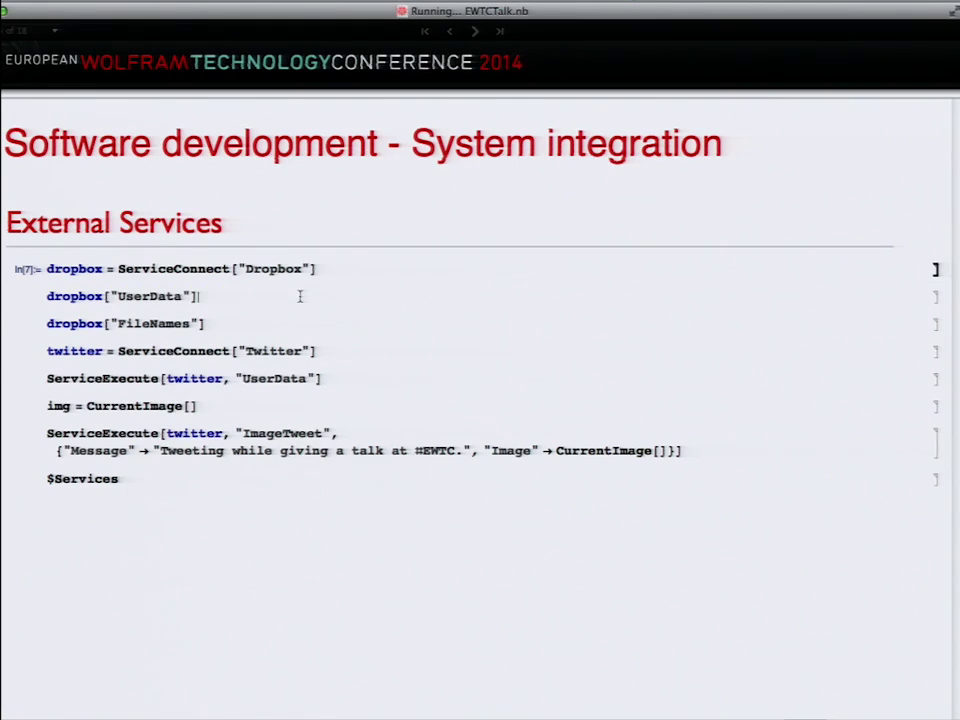
click(300, 296)
key(shift+Return)
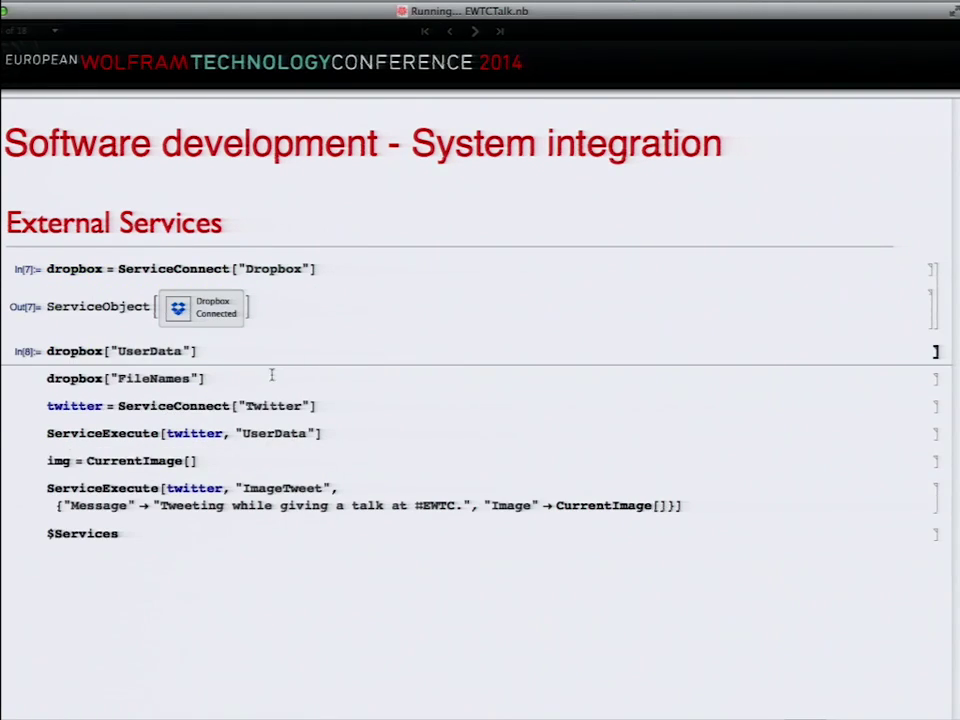
click(281, 439)
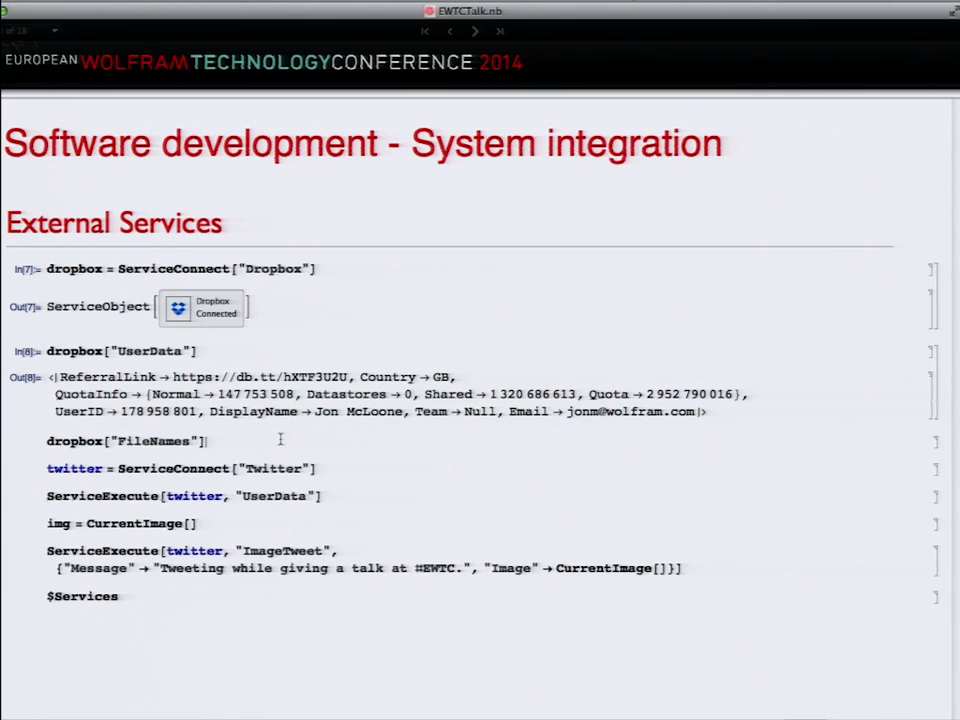
key(shift+Return)
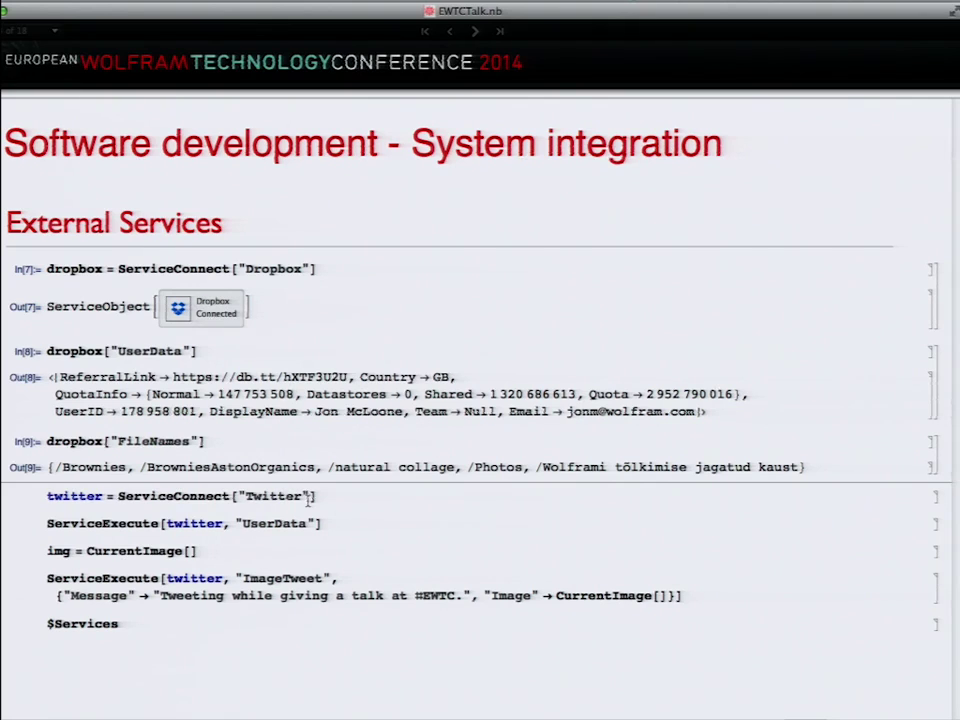
Step: Connect to Twitter and fetch its user data, highlighting the zero follower and favourites counts
key(shift+Return)
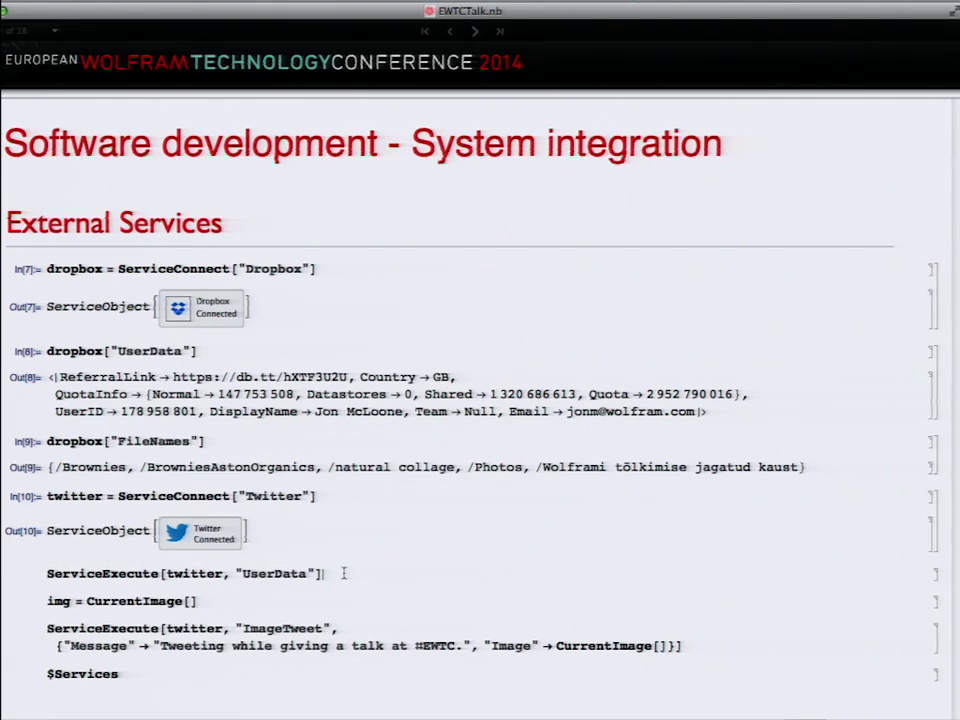
key(shift+Return)
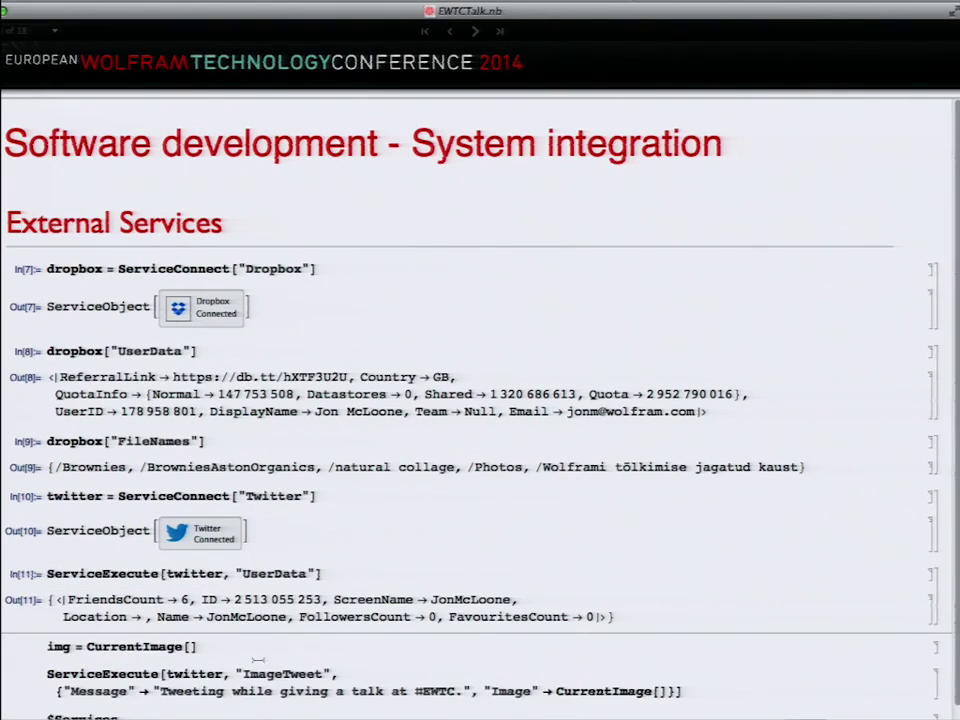
drag(375, 616, 590, 616)
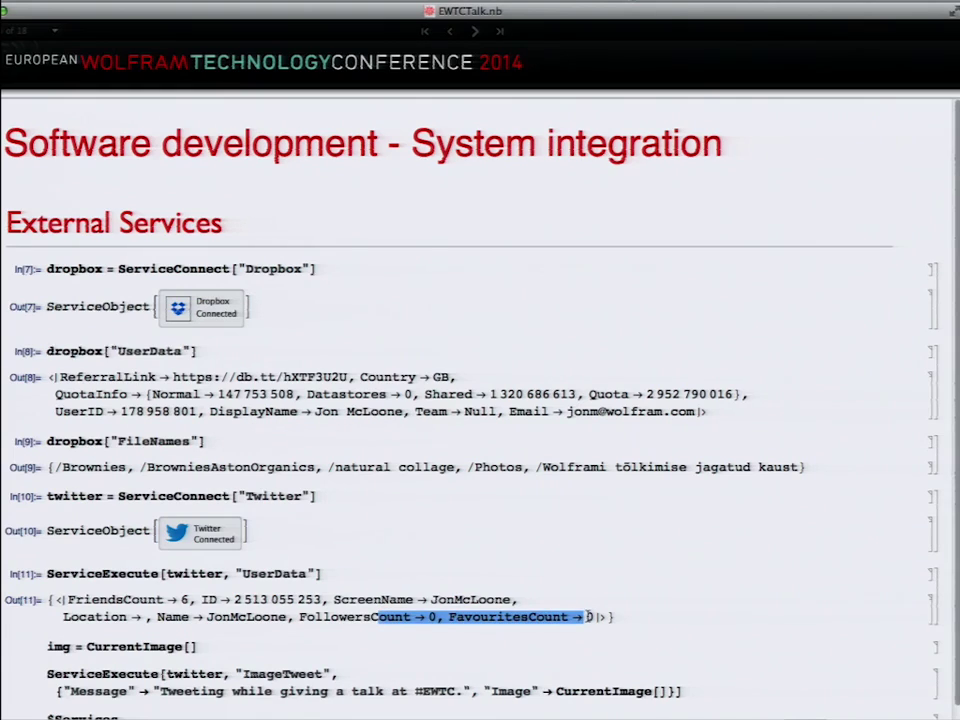
click(197, 646)
Step: Capture a webcam photo with CurrentImage[], tweet it with the talk message, then advance to Device integration
key(shift+Return)
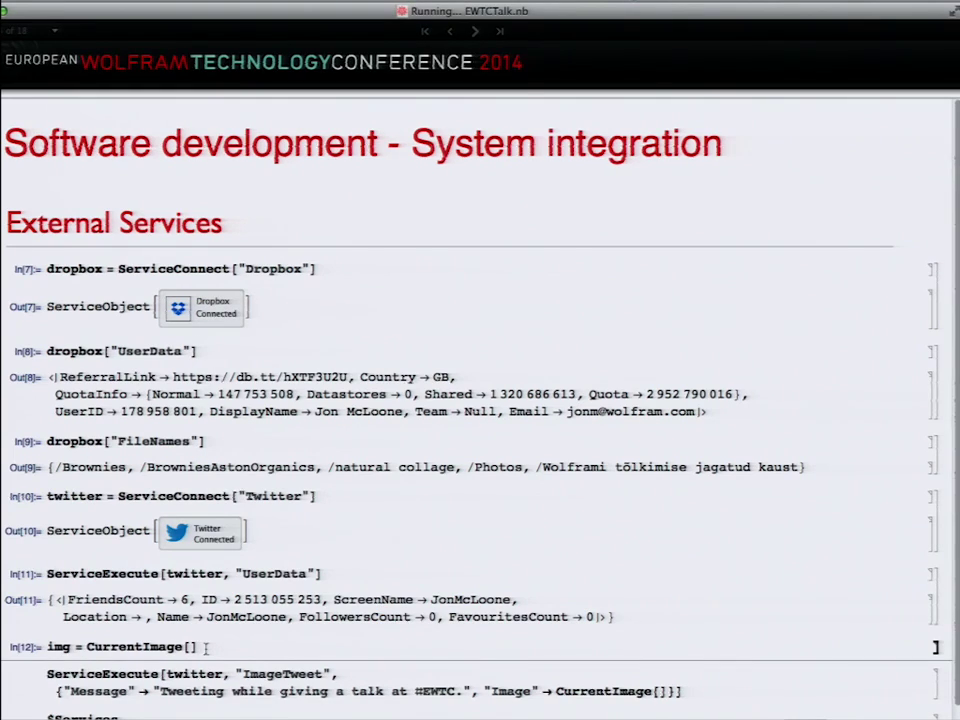
scroll(220, 599, down, 1)
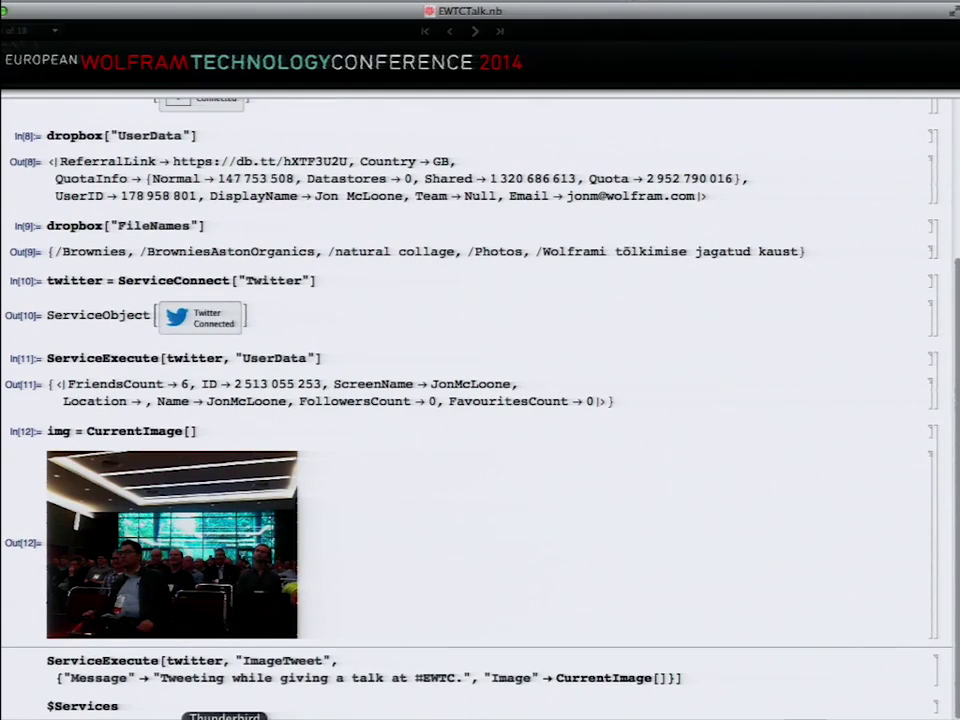
click(276, 666)
key(shift+Return)
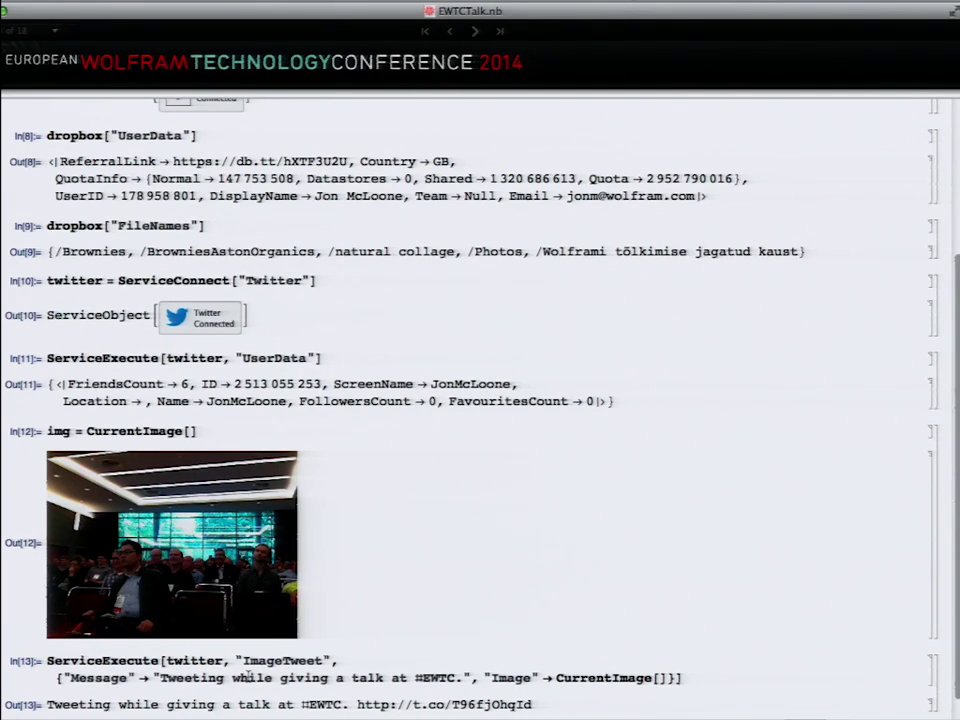
scroll(245, 678, down, 1)
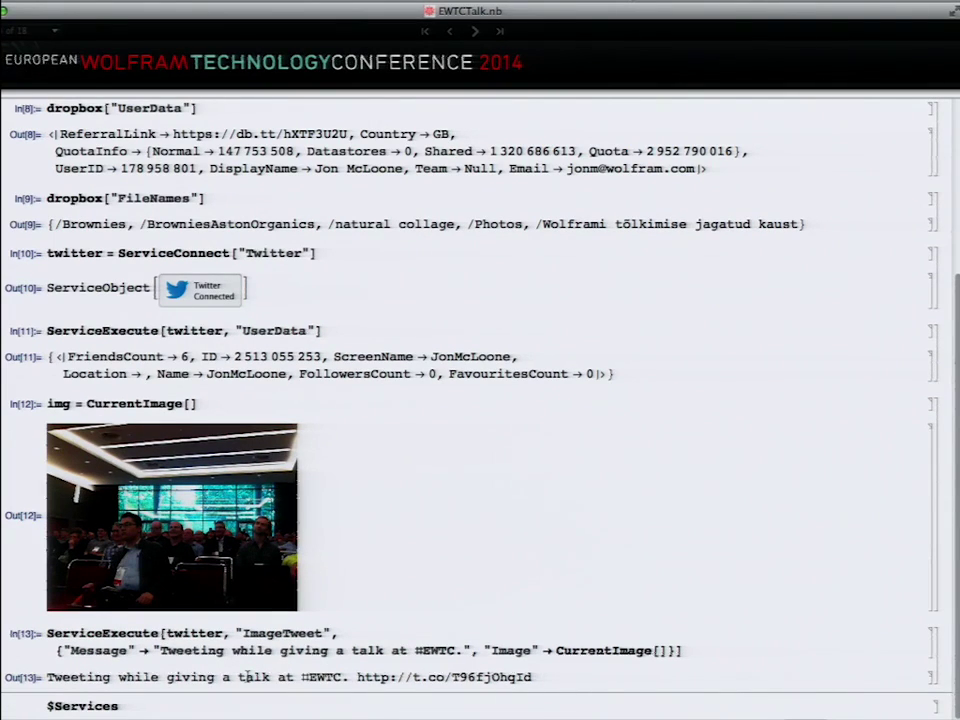
click(475, 33)
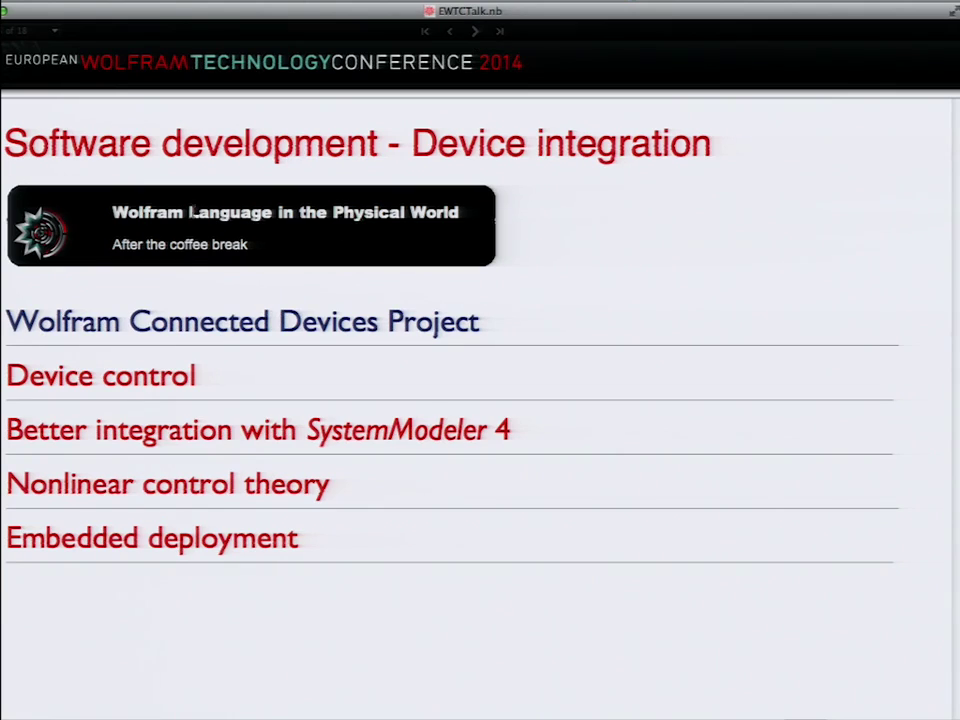
click(144, 318)
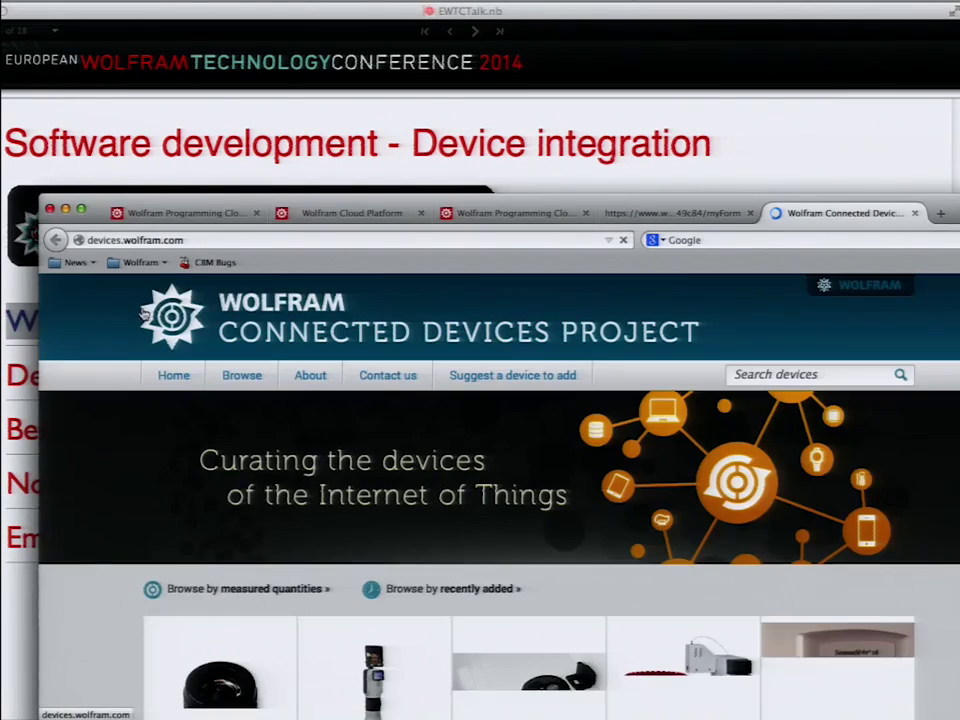
scroll(414, 497, down, 1)
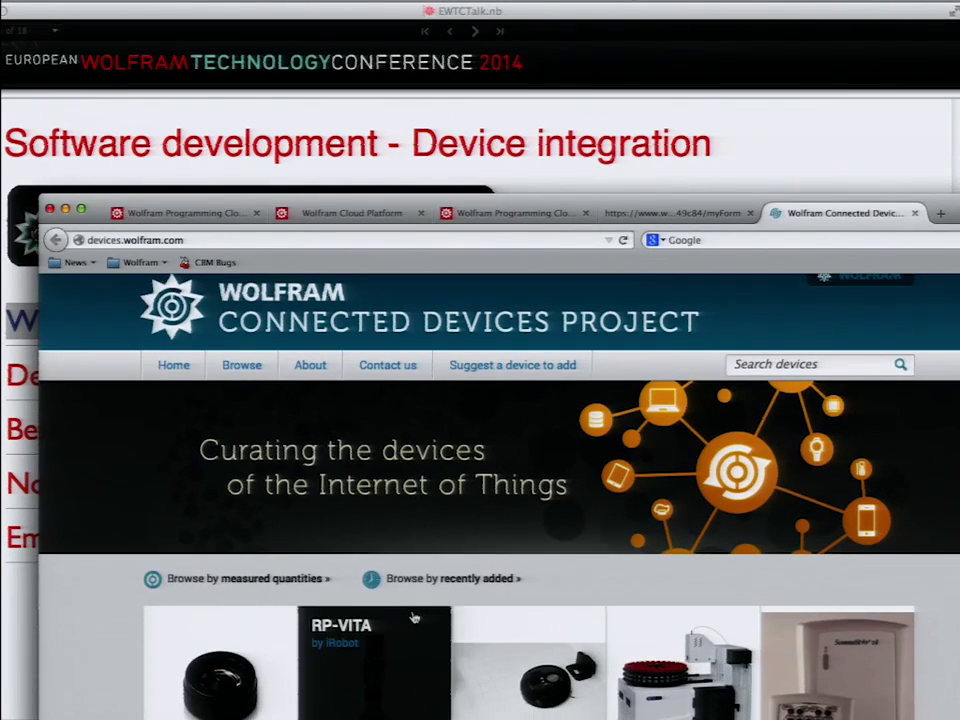
scroll(416, 610, down, 10)
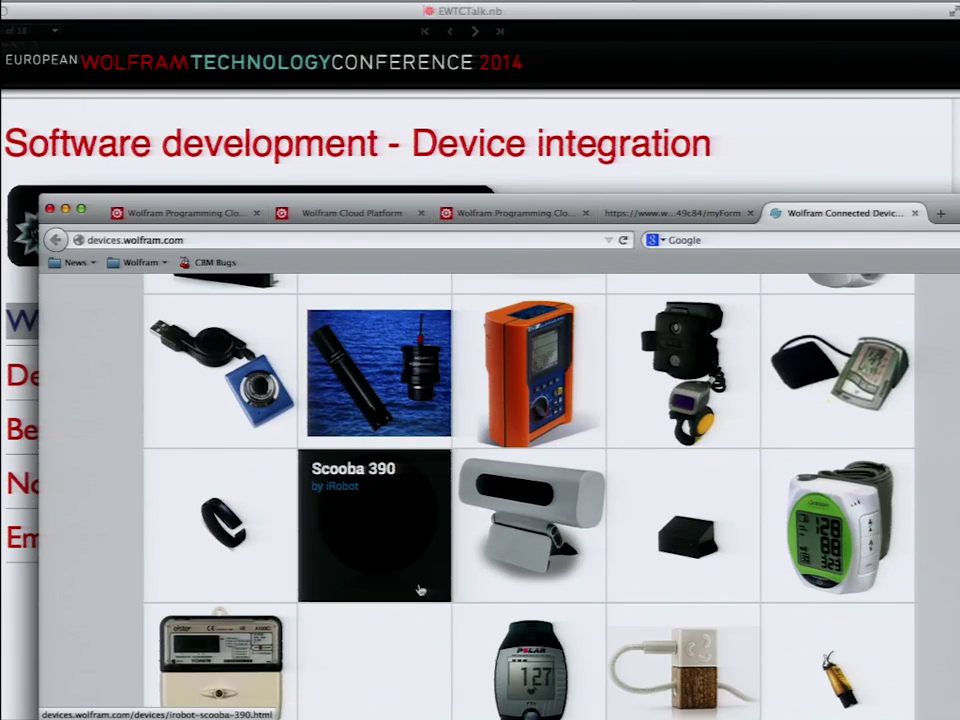
click(383, 11)
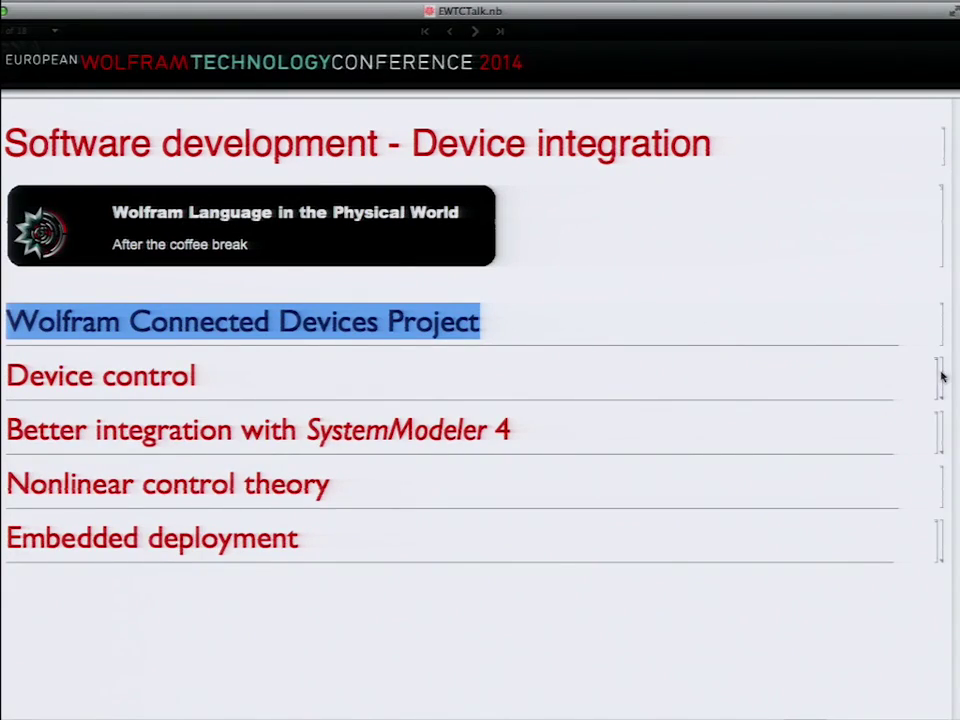
double_click(940, 376)
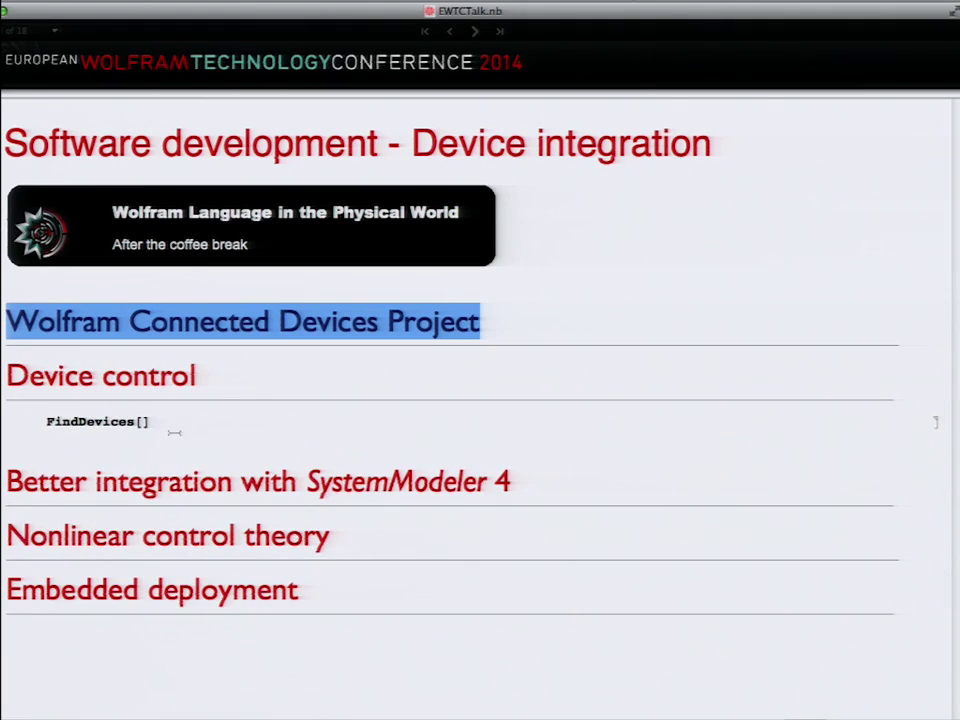
Step: Evaluate FindDevices[] to list devices including the USB camera, then collapse the Device control section
click(175, 422)
key(shift+Return)
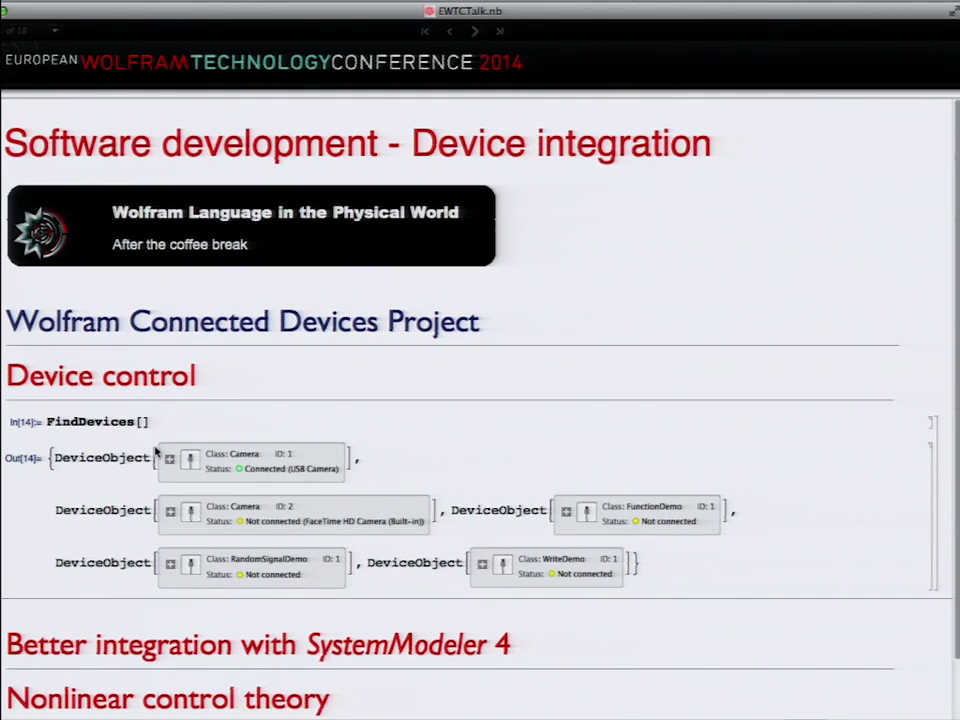
double_click(136, 379)
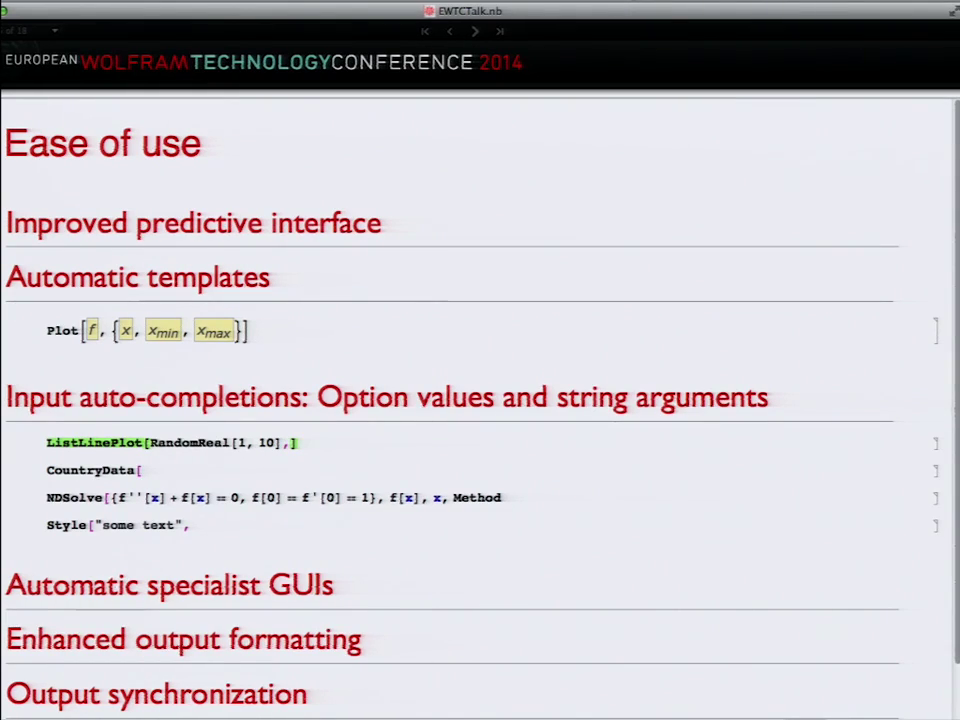
Step: Add PlotStyle Dashed and PlotTheme "Detailed" to the ListLinePlot and evaluate it
text(PlotSt)
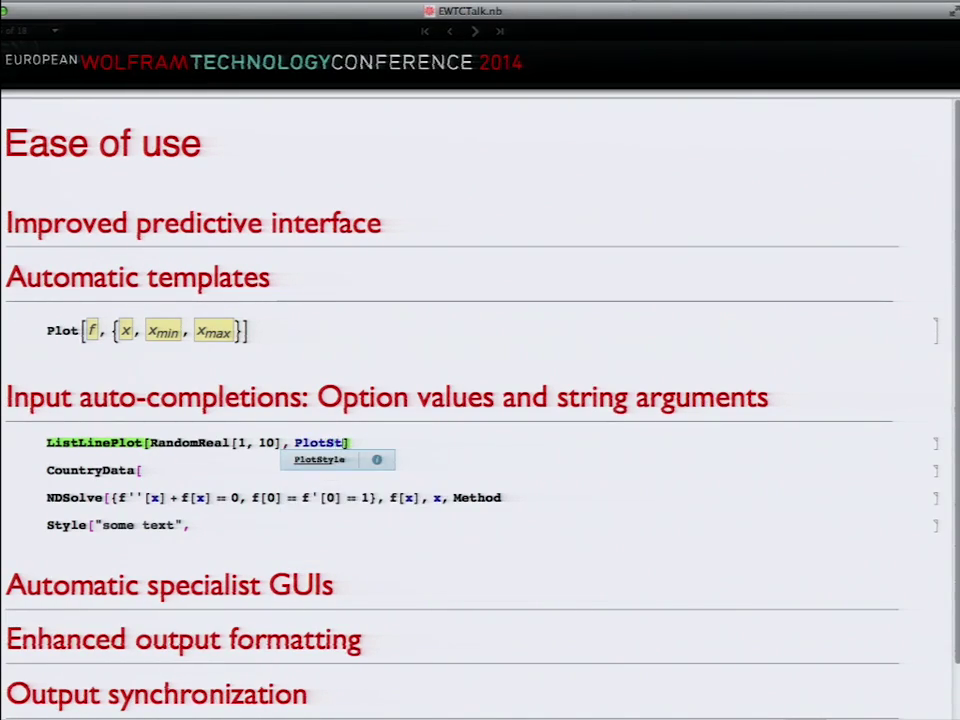
key(Return)
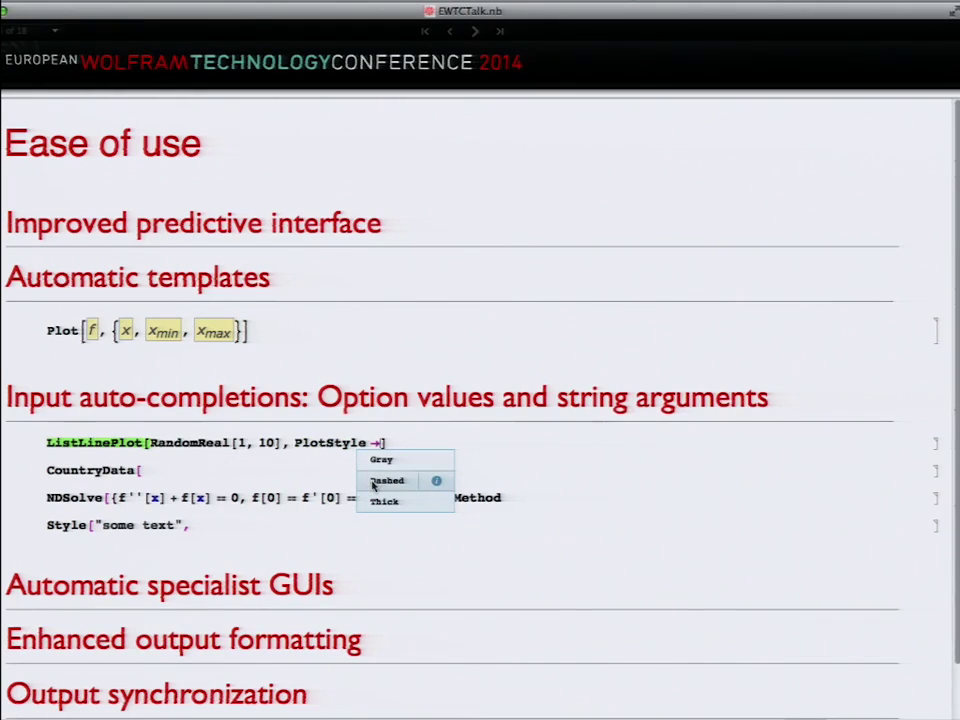
click(386, 481)
text(, PlotThe)
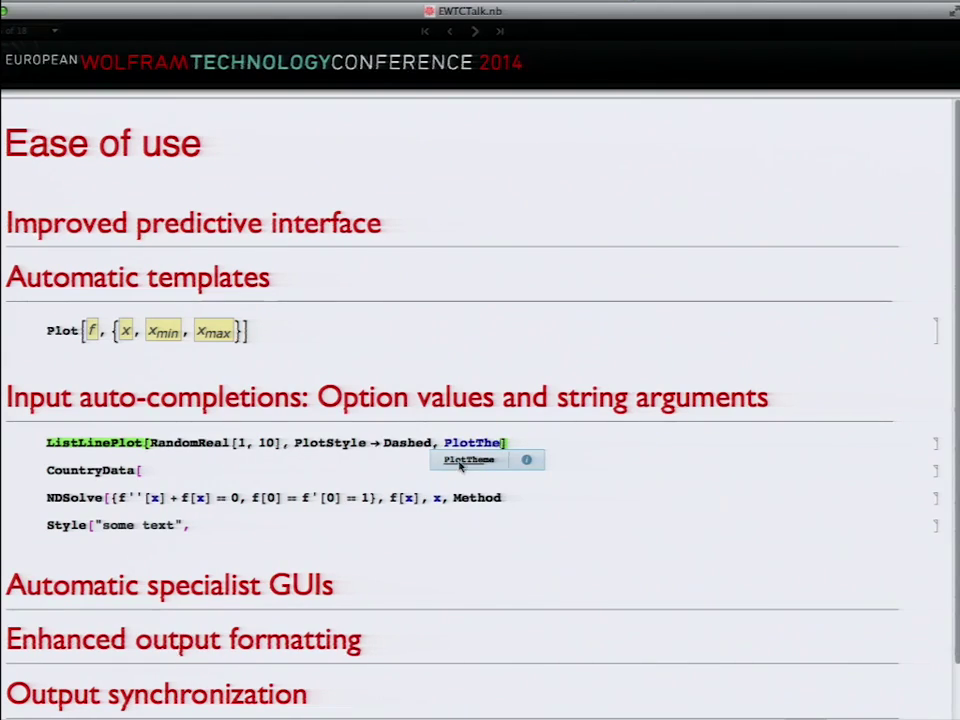
click(466, 460)
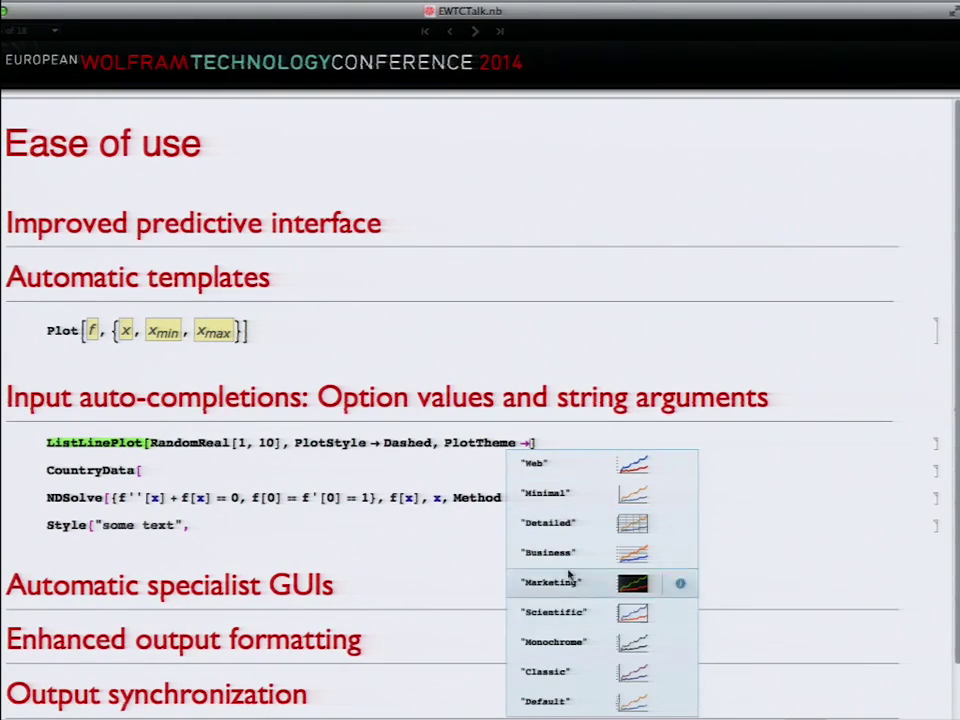
click(564, 531)
key(shift+Return)
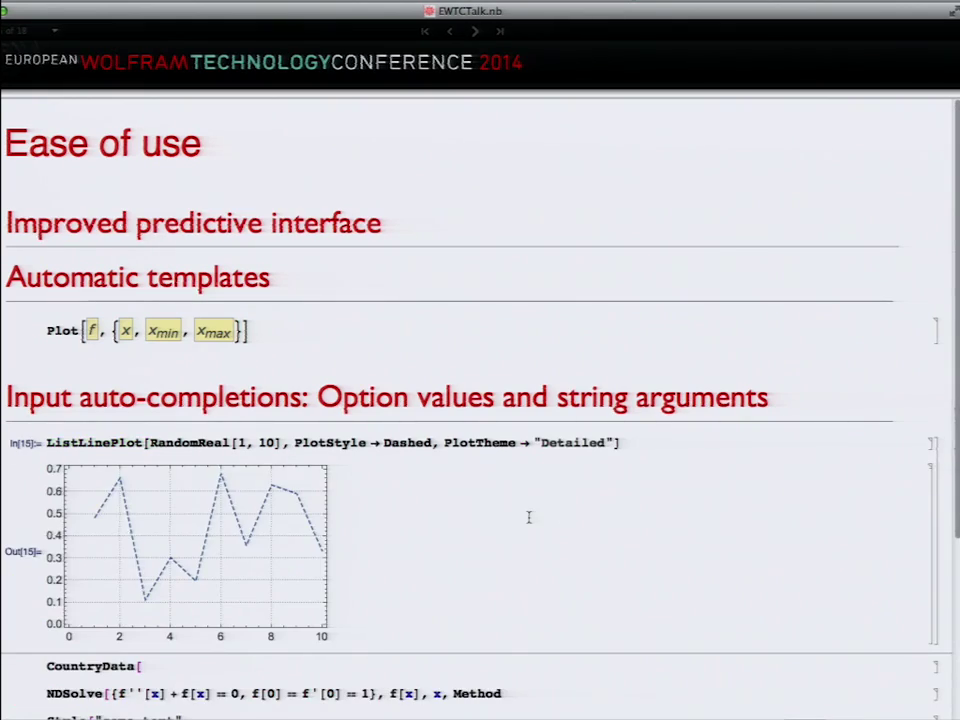
Step: Type a "Fr string into CountryData and add an option arrow to NDSolve to show Method suggestions
scroll(529, 516, down, 4)
click(186, 467)
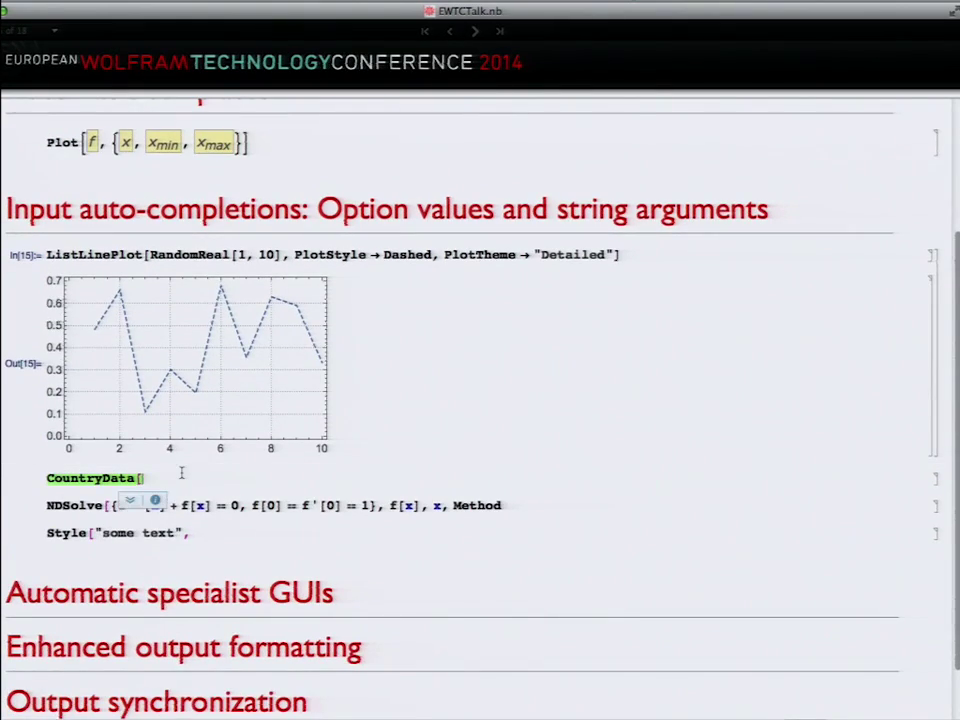
text("Fr)
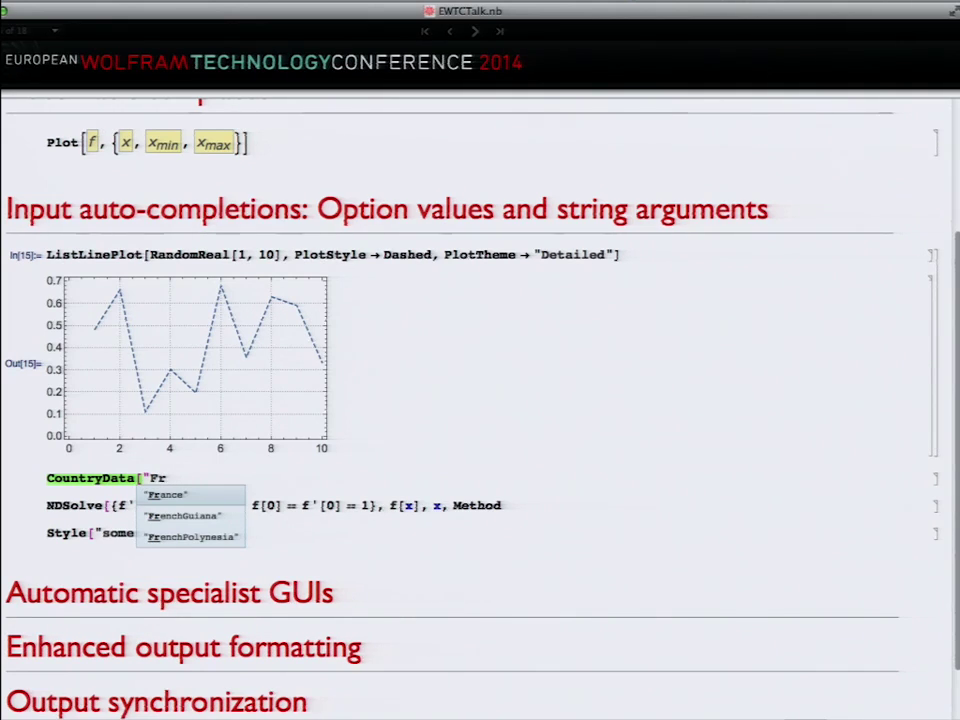
click(432, 507)
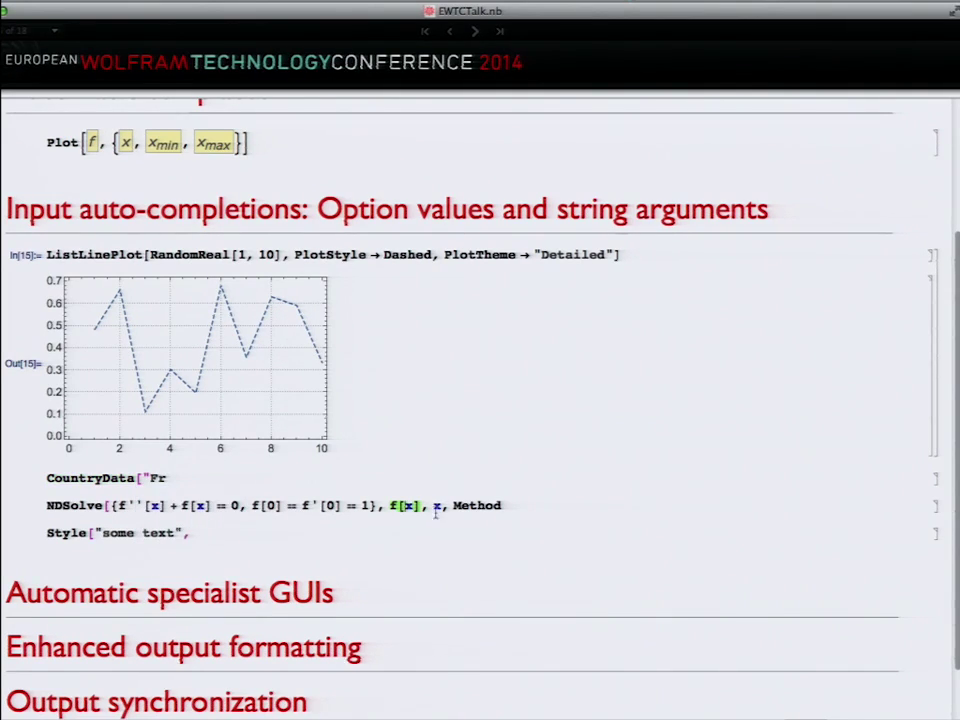
click(505, 507)
text(->)
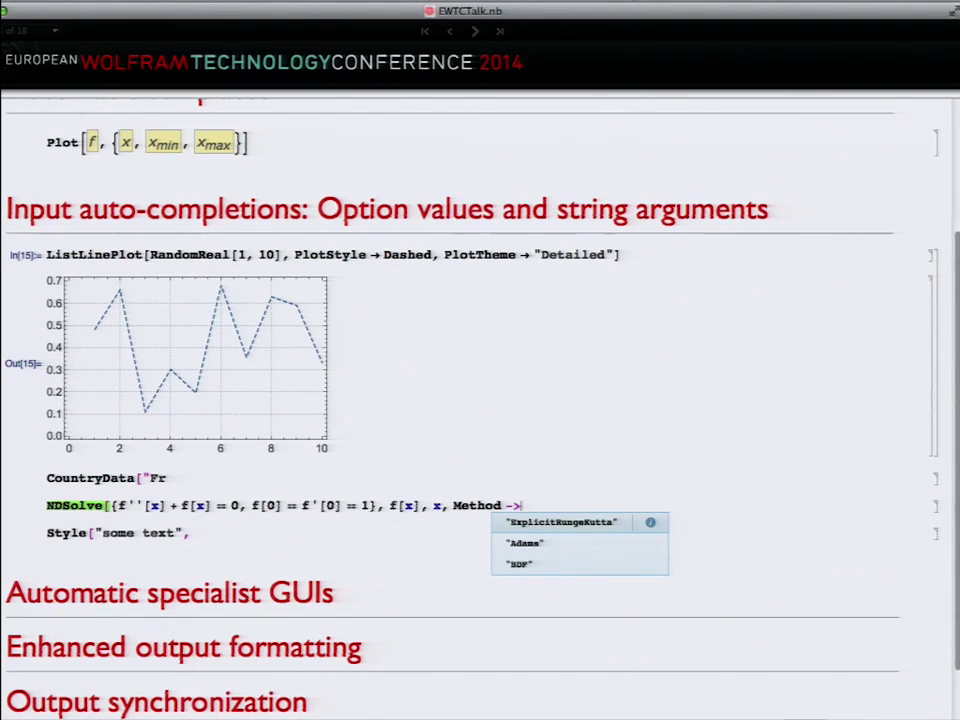
Step: Add a FontFamily option to the Style input, dismissing the font list without choosing a font
click(225, 535)
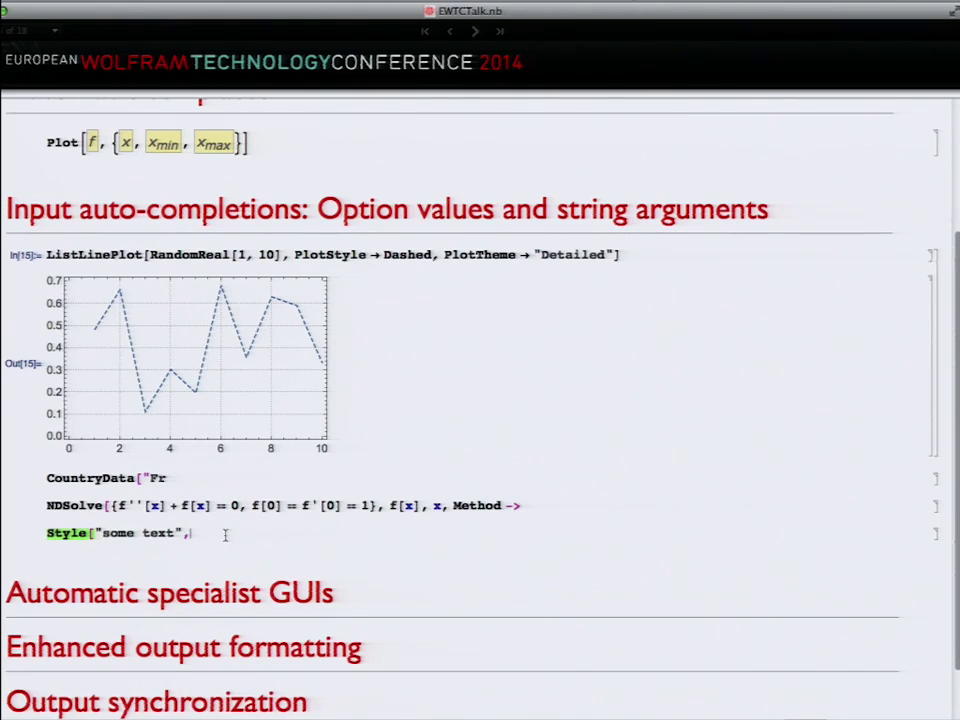
text(FontF)
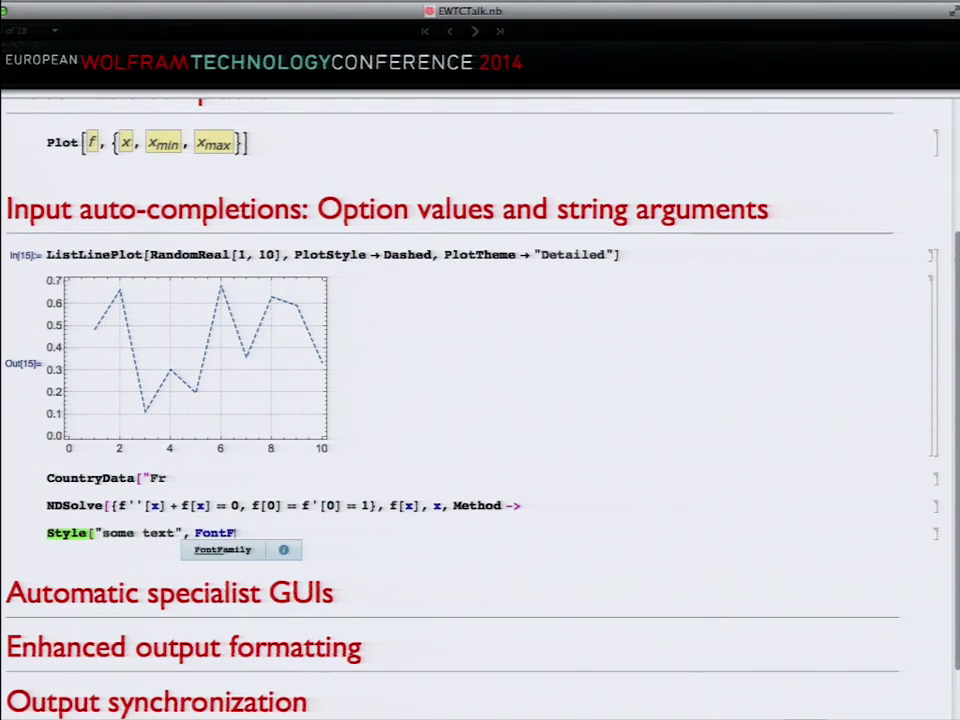
key(Return)
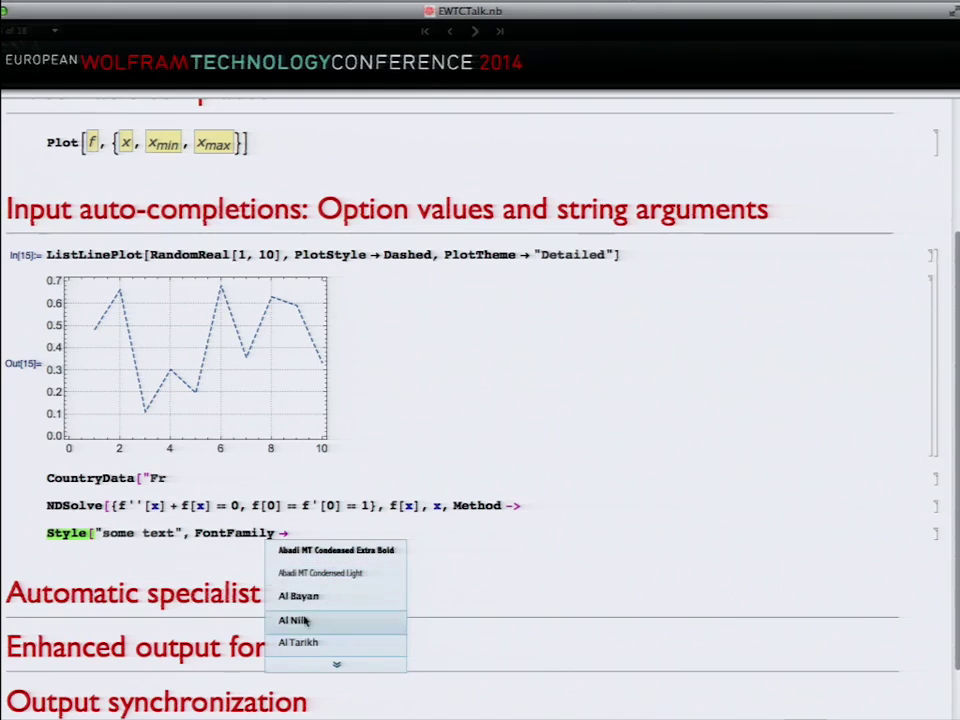
key(Escape)
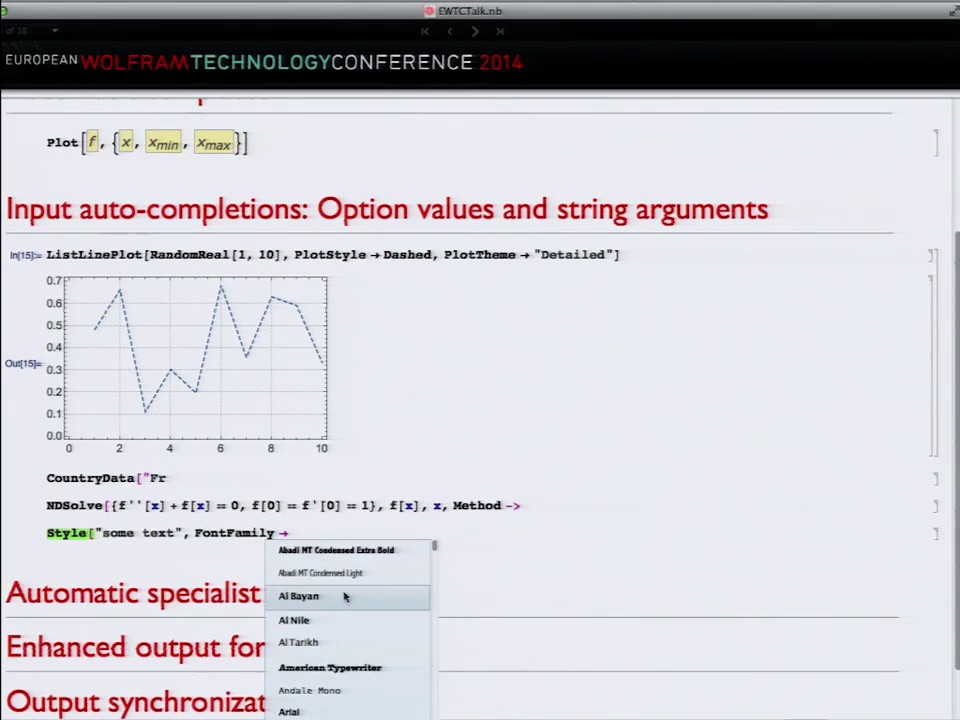
scroll(345, 596, down, 5)
scroll(345, 597, down, 1)
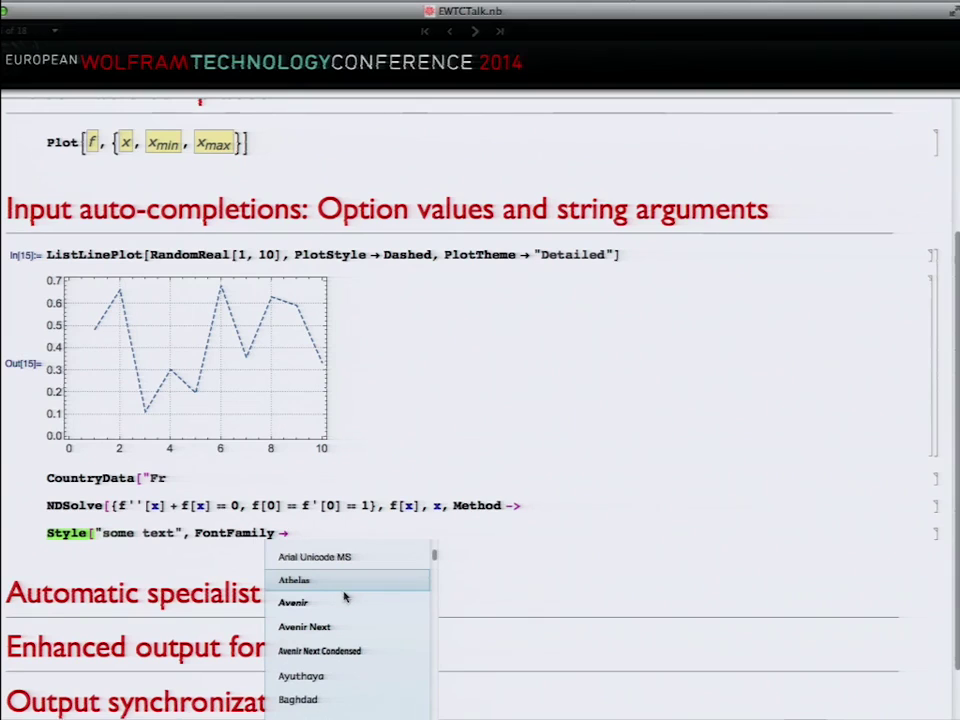
key(Escape)
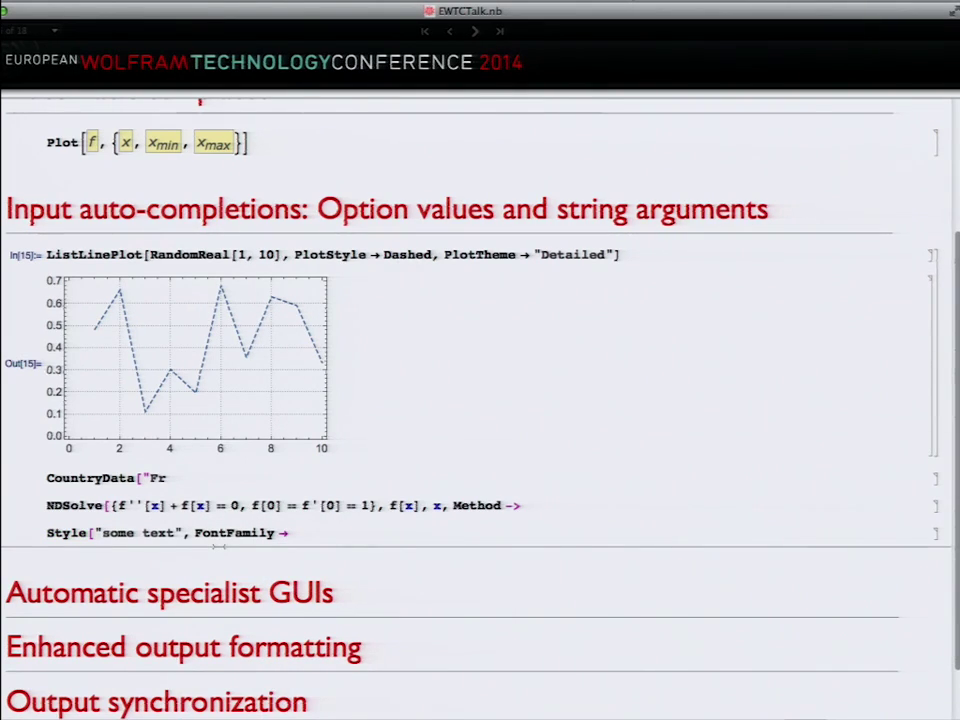
Step: Start an Import input with a path into the home folder, then open and cancel the File Browser
text(Import)
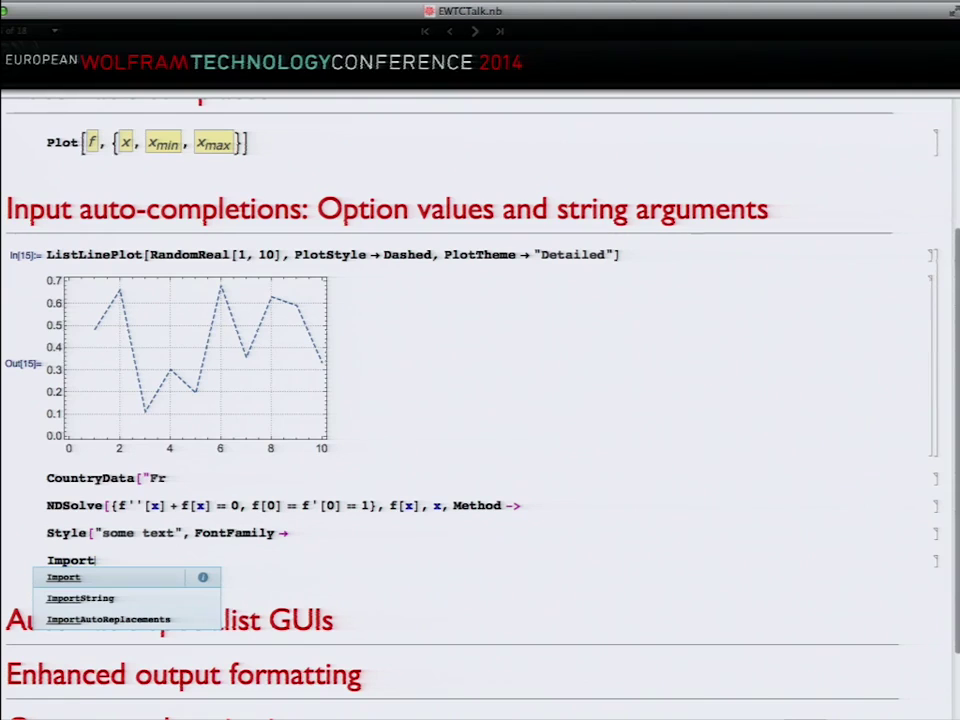
key(Return)
text("/)
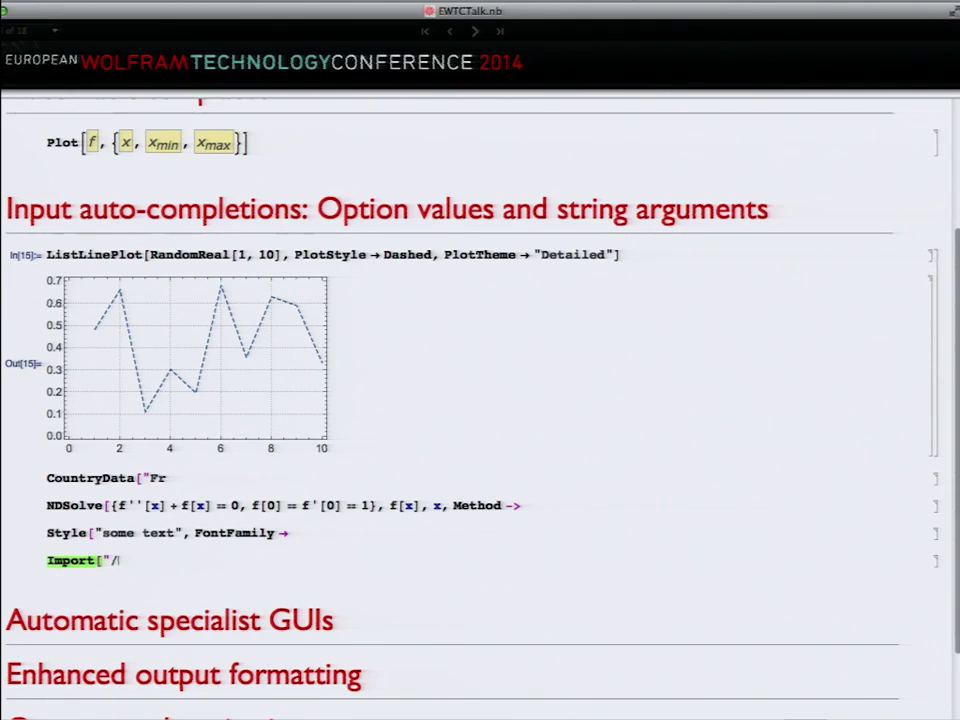
text(U)
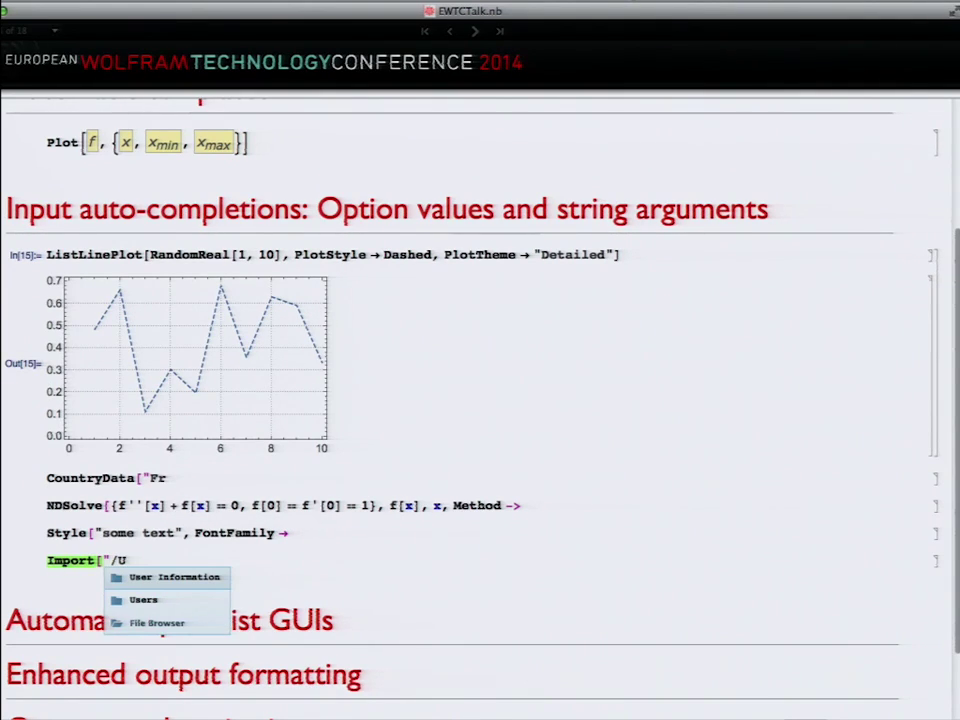
text(sers/)
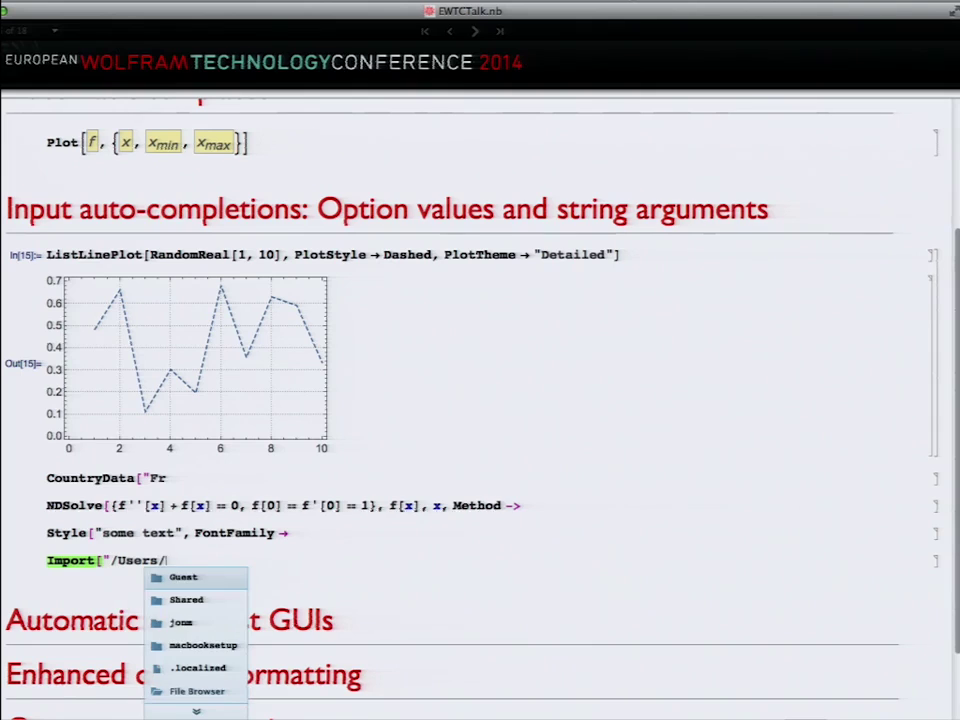
text(jonm)
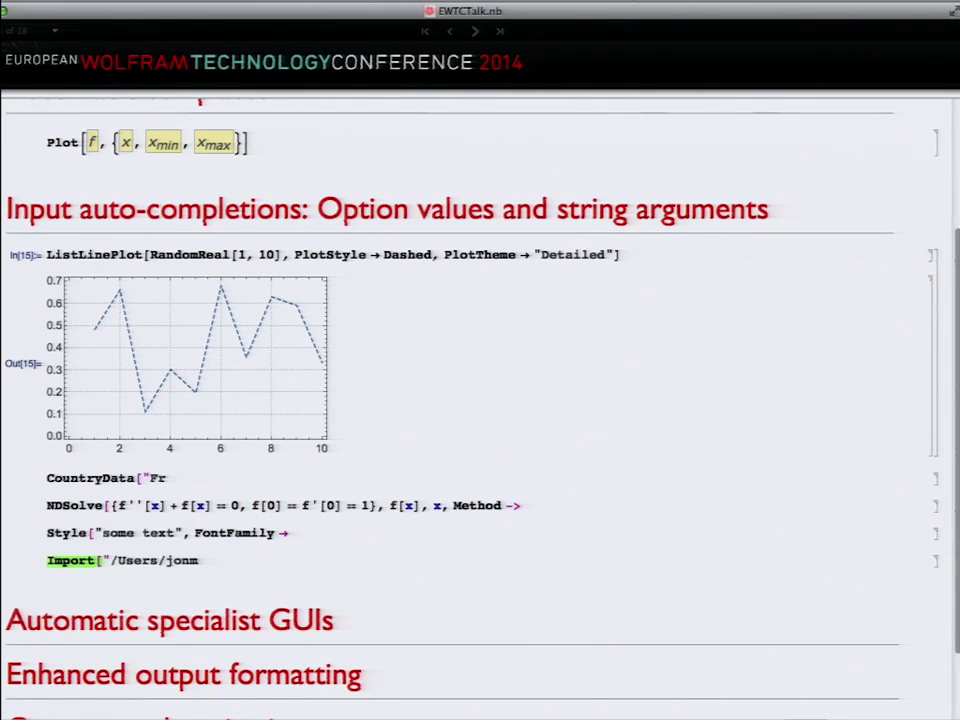
text(/)
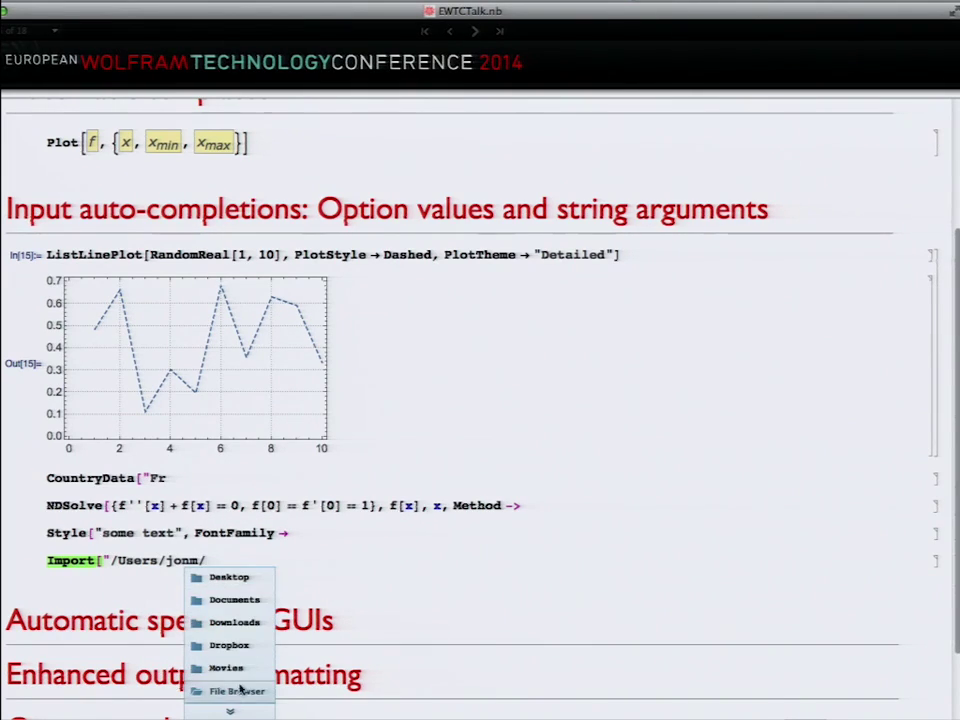
click(238, 690)
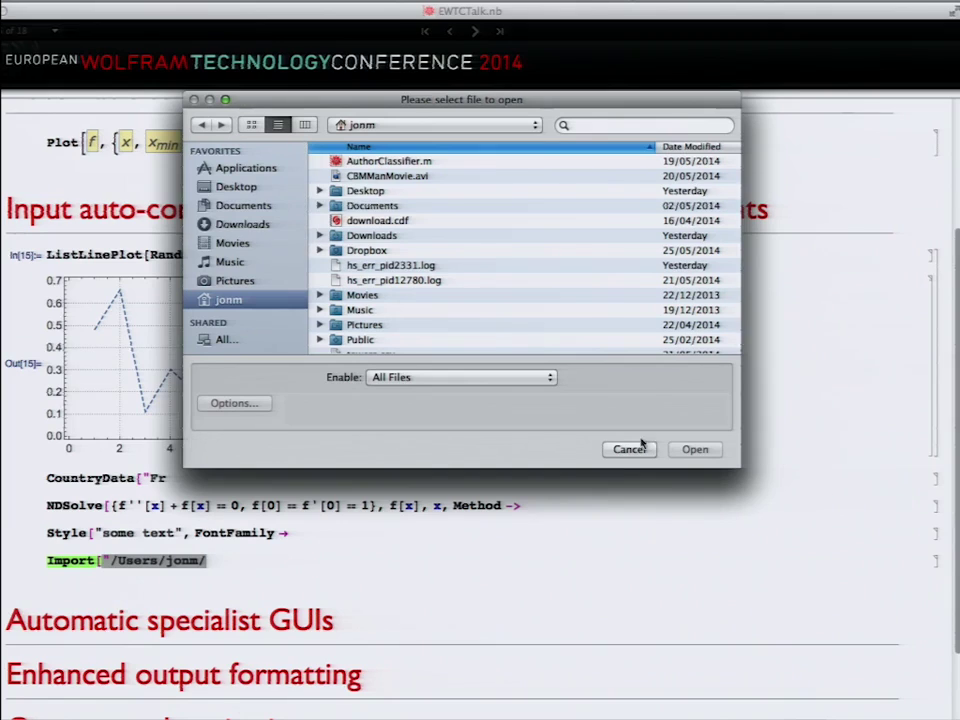
click(630, 450)
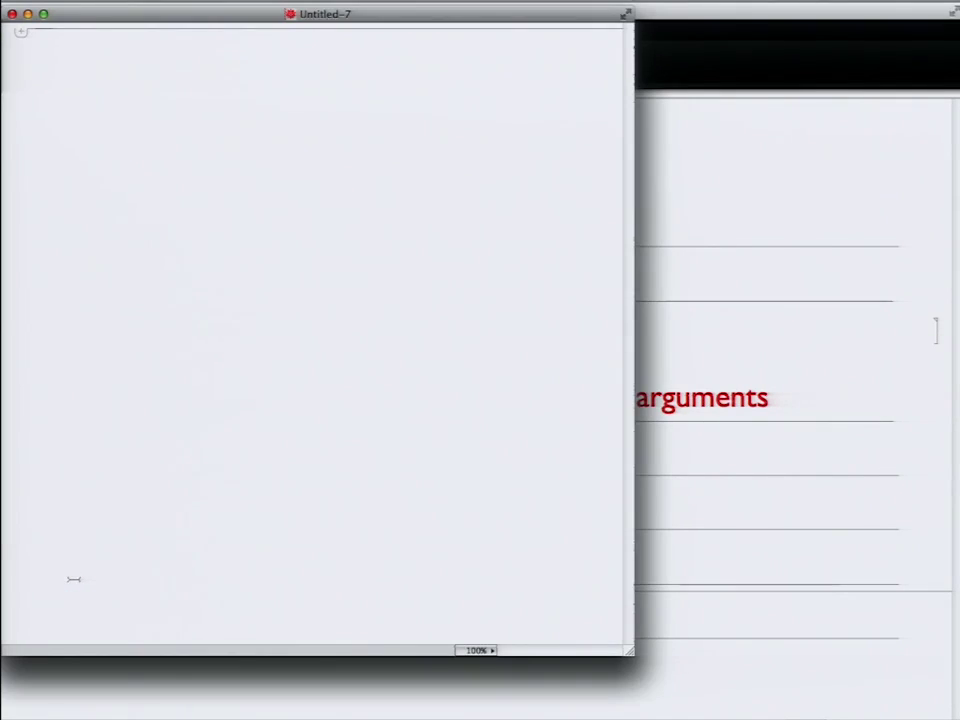
Step: Set the notebook magnification to 150% and evaluate 2 + 2
text(2 + 2)
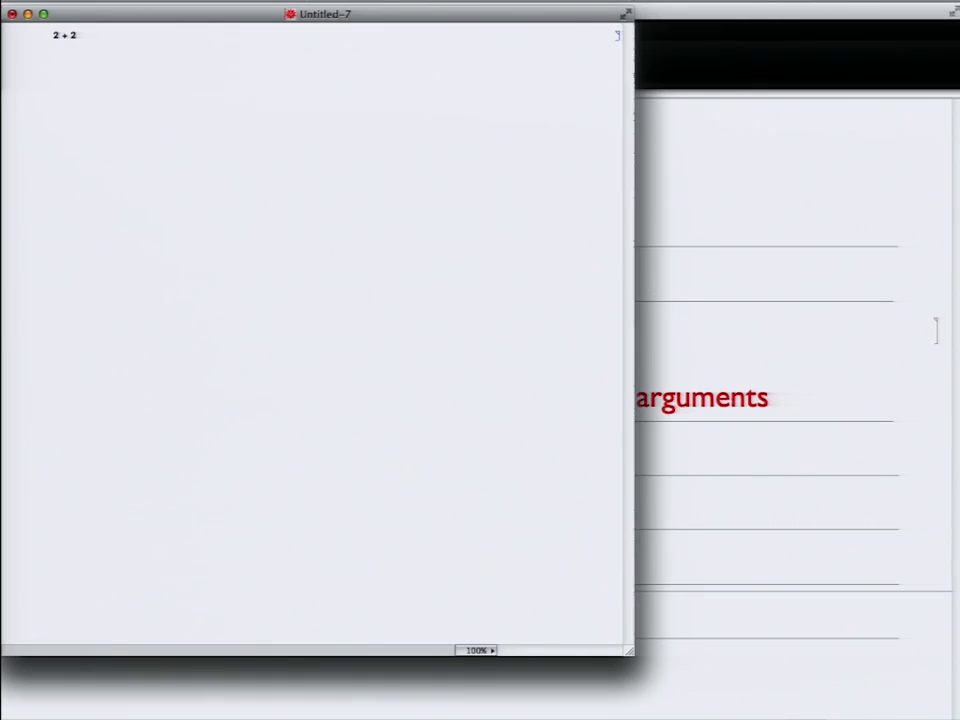
click(474, 657)
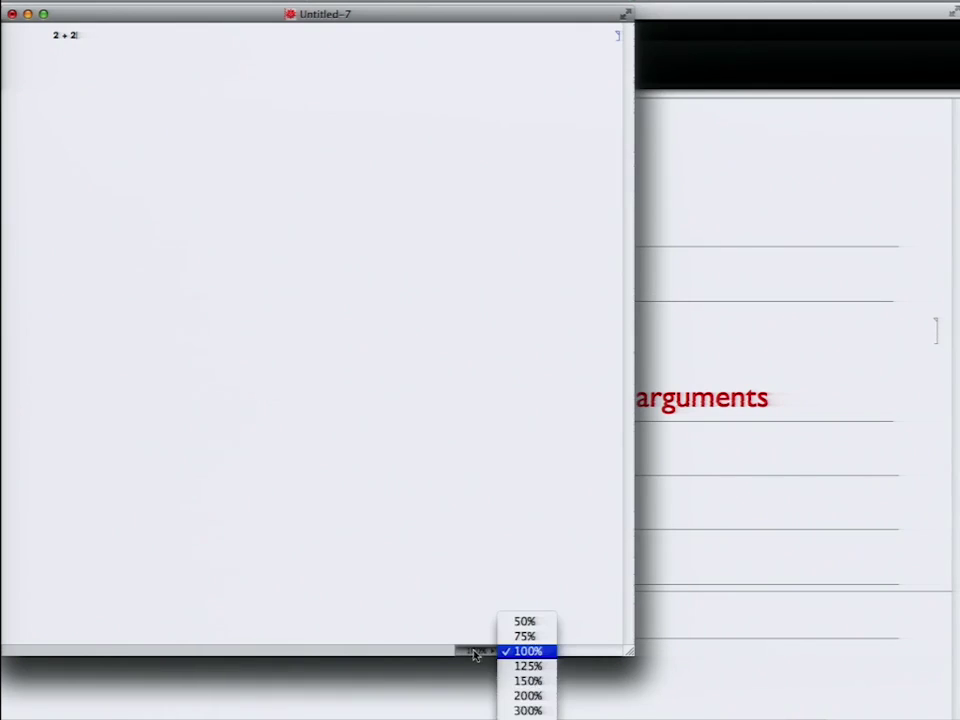
click(520, 680)
text(+ 2)
key(shift+Return)
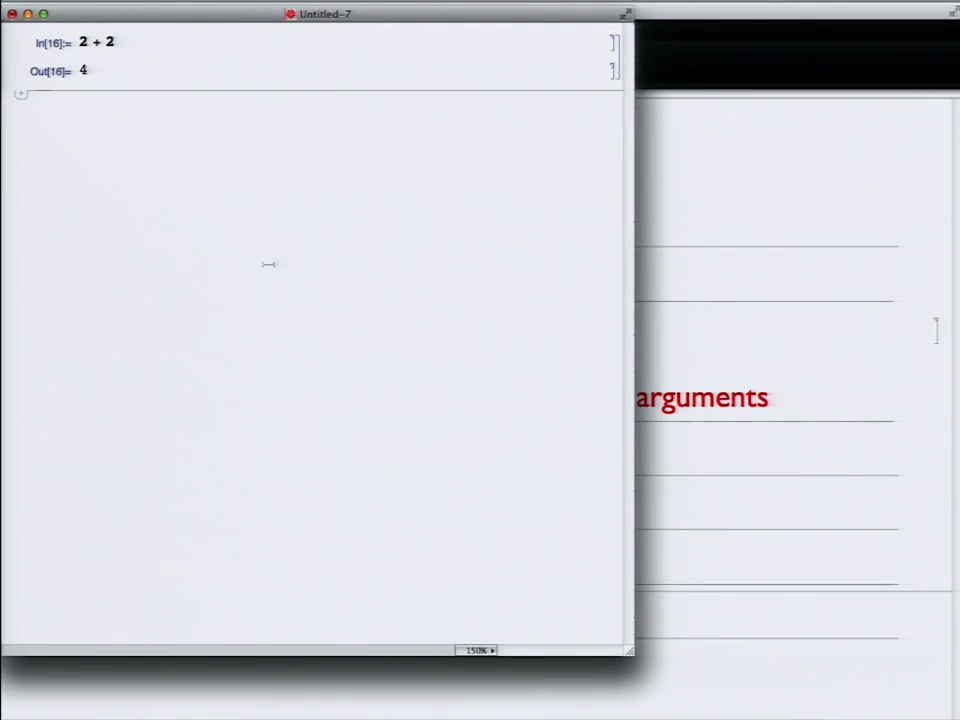
Step: Edit the input to 2 + 3 and re-evaluate so the output becomes 5
click(126, 44)
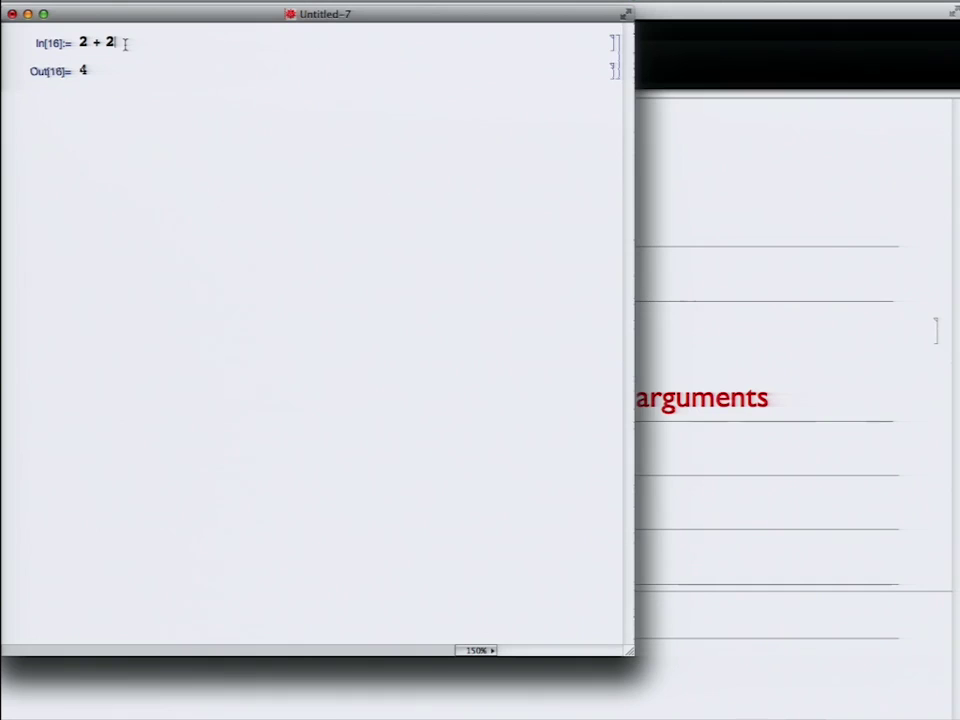
key(BackSpace)
text(3)
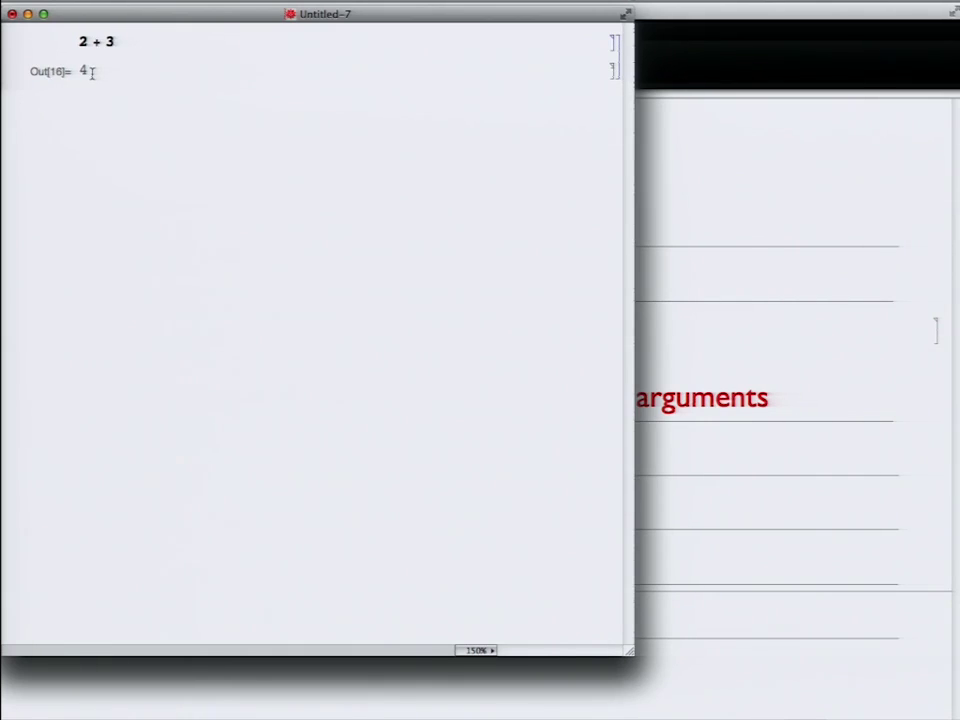
key(shift+Return)
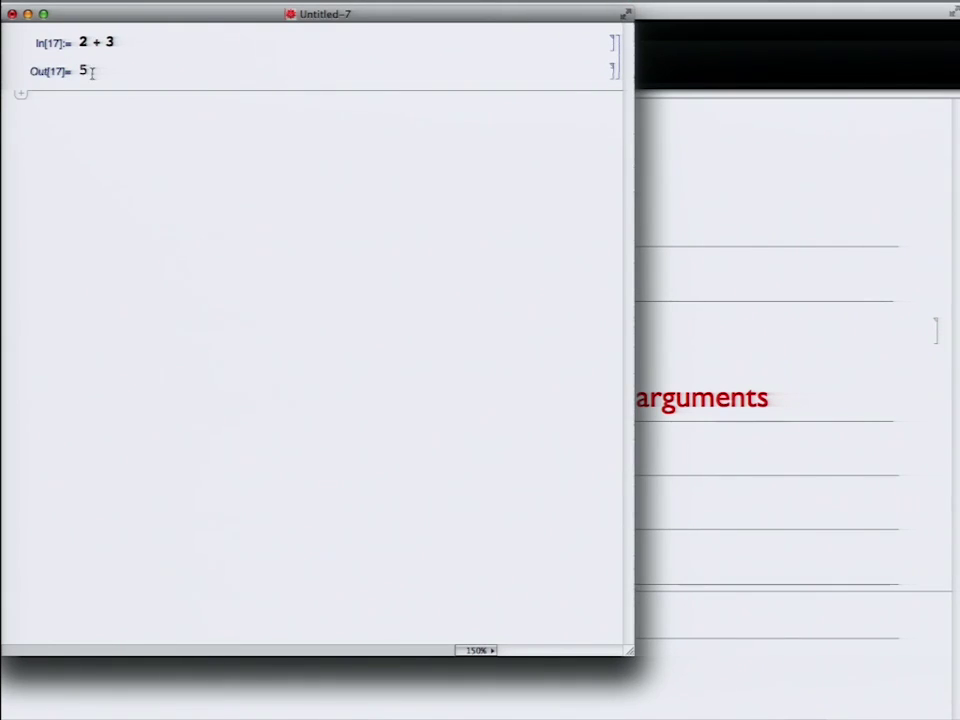